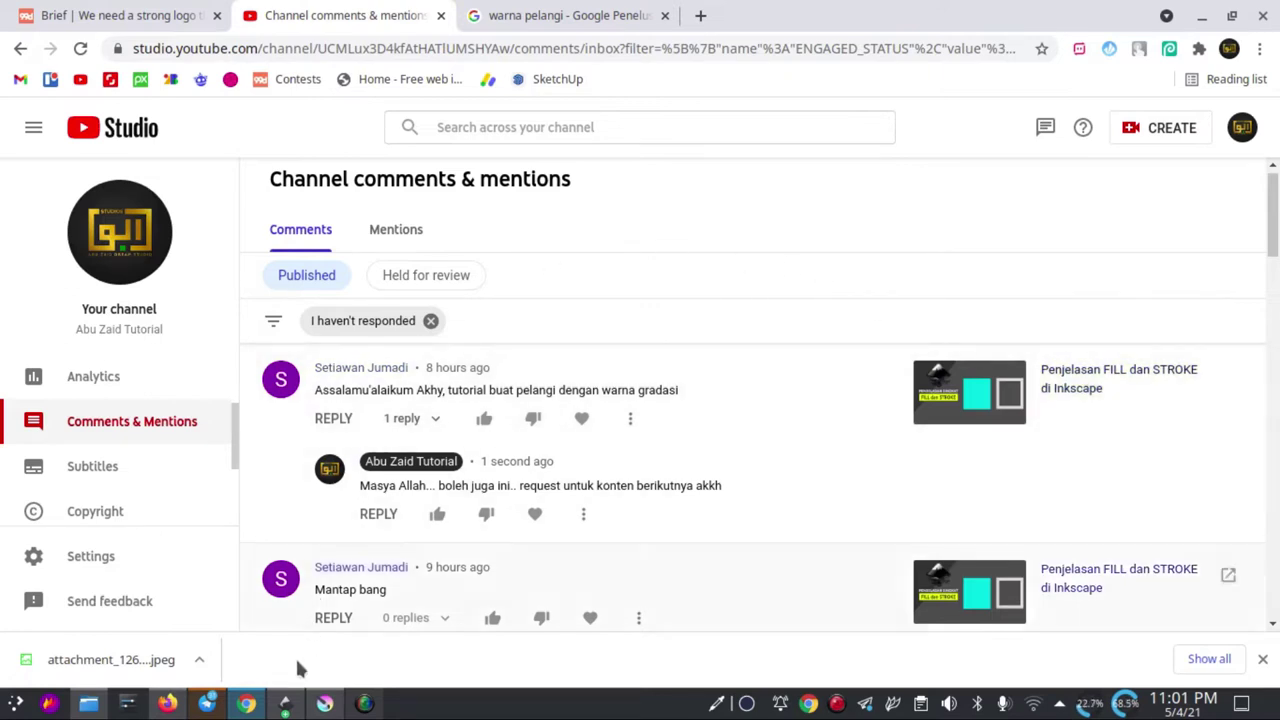
# Step: Switch to the 'warna pelangi' rainbow image results, then bring Inkscape to the front
pyautogui.click(606, 24)
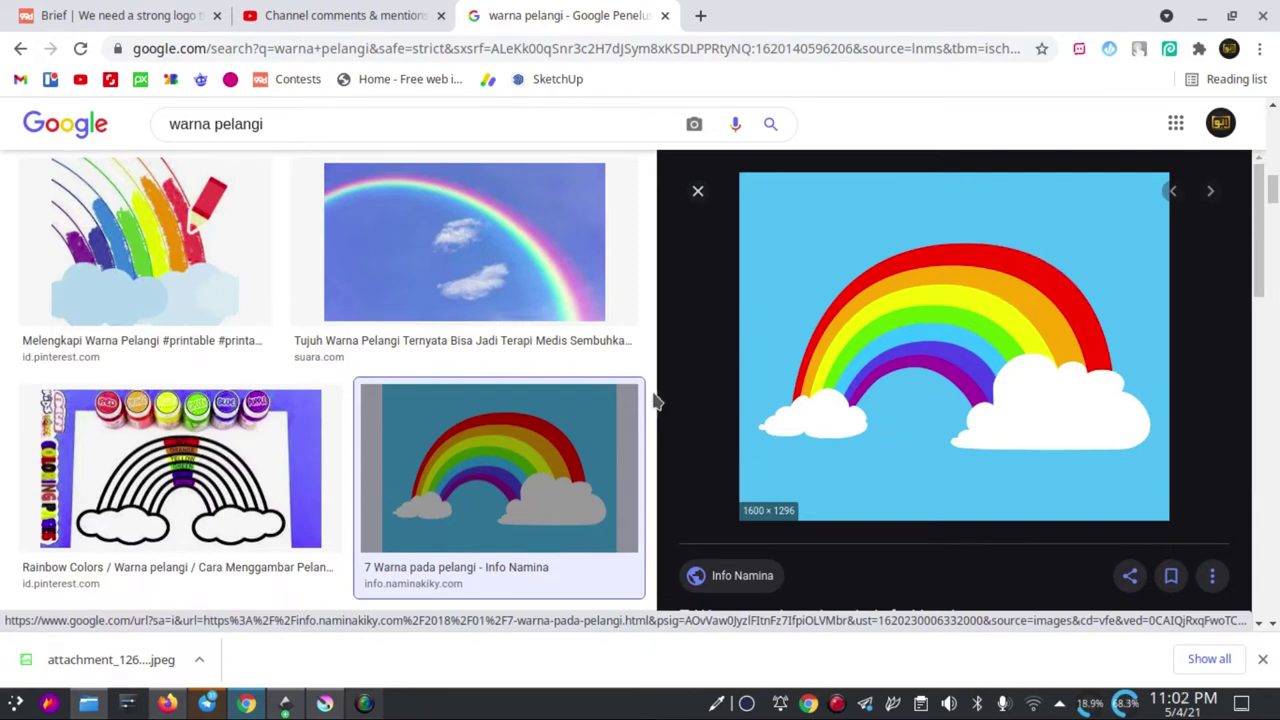
pyautogui.click(285, 703)
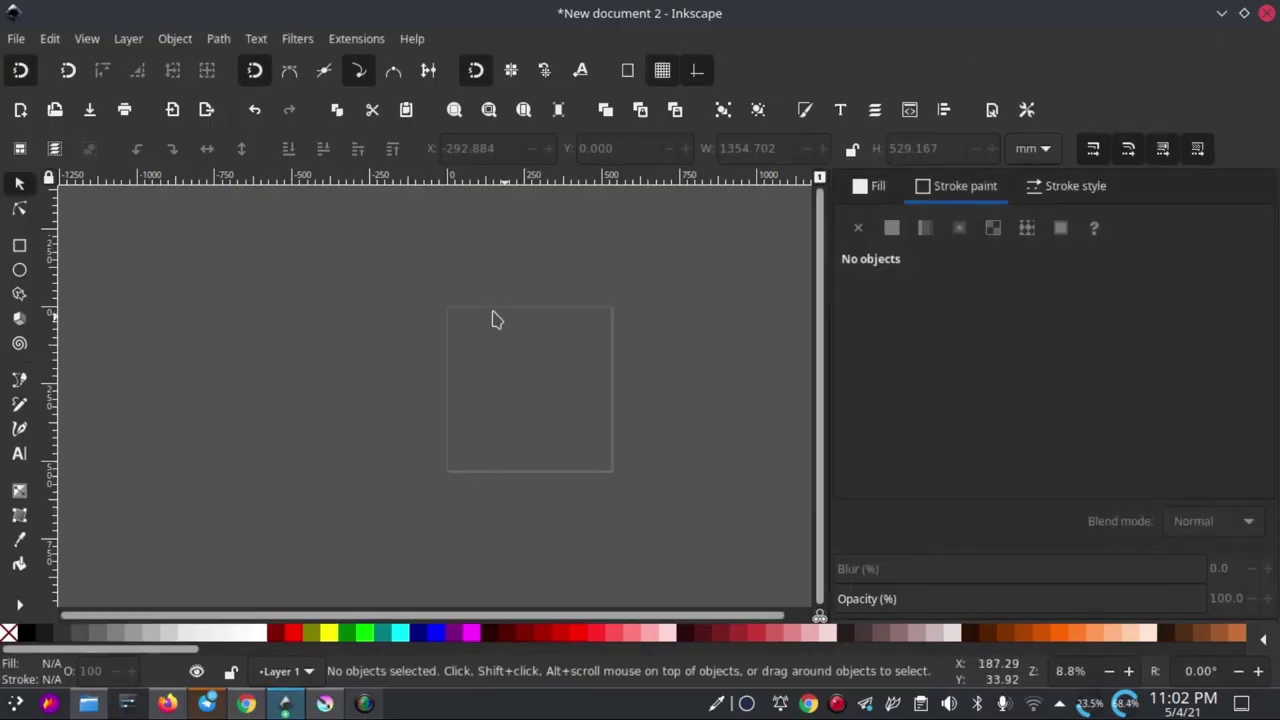
# Step: Create New document 3 from the default template with the whole blank page in view
pyautogui.click(288, 704)
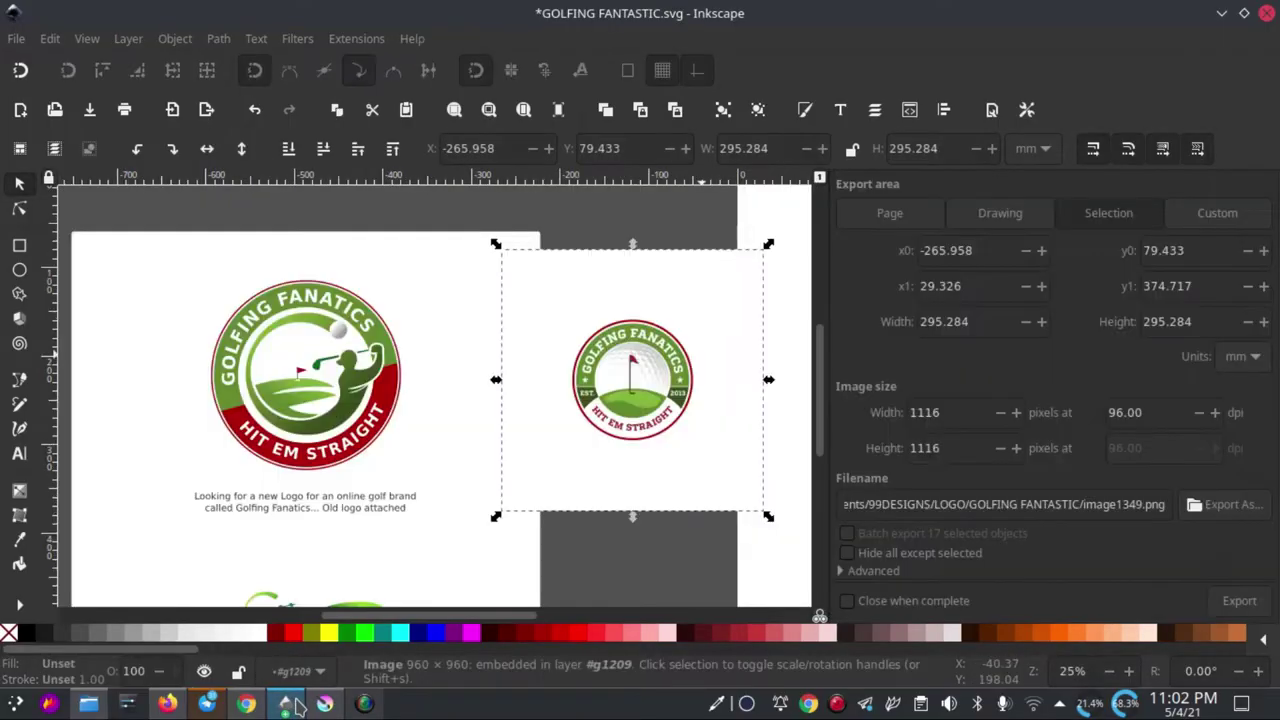
pyautogui.click(16, 40)
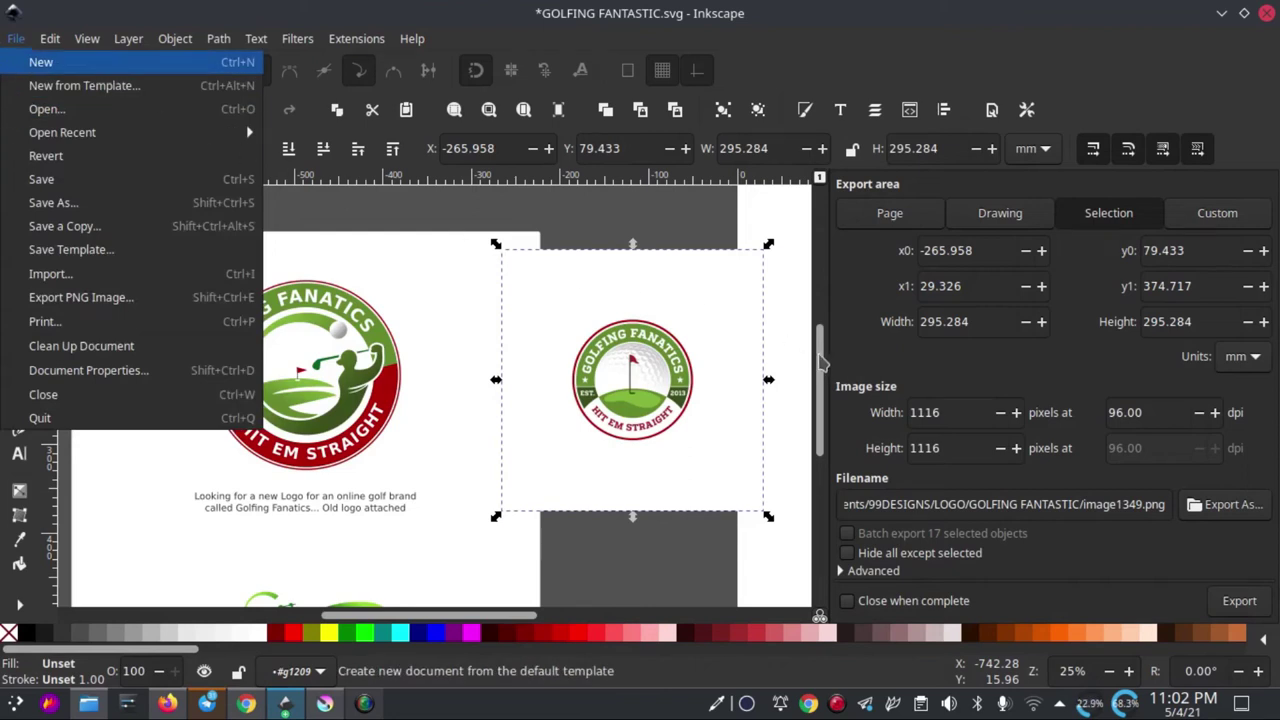
pyautogui.press('Return')
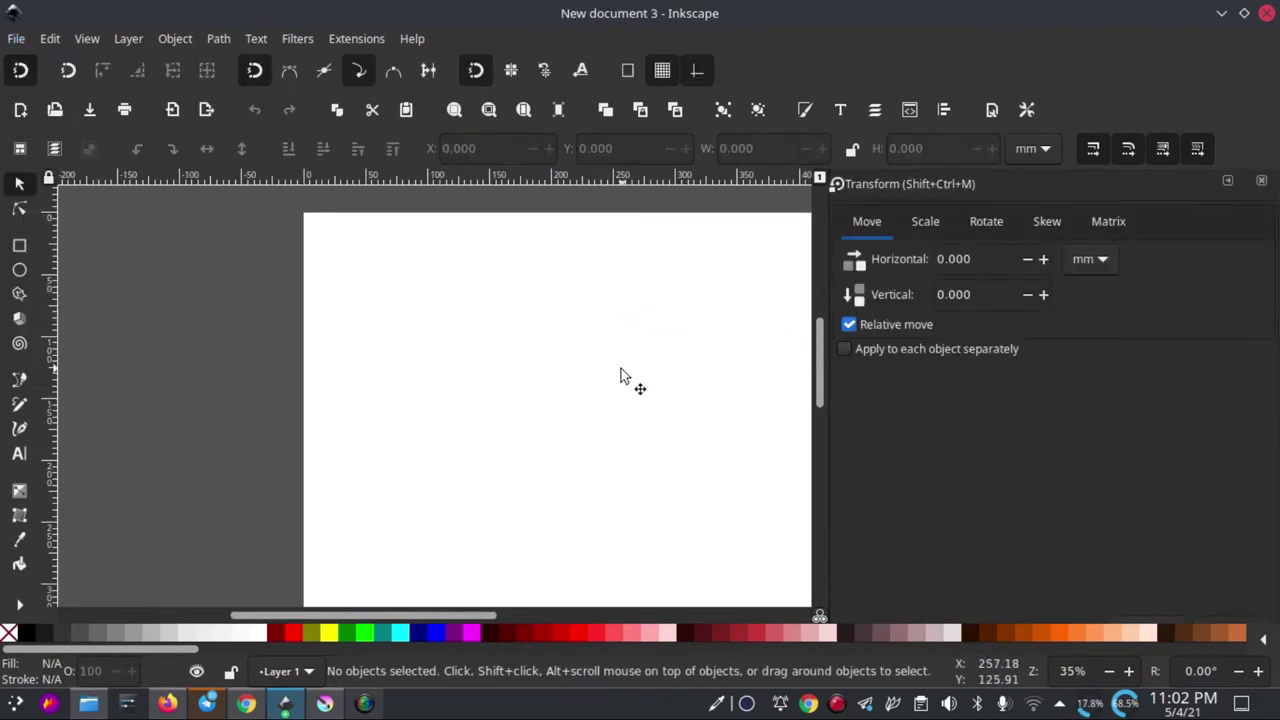
pyautogui.scroll(-2, 620, 375)
pyautogui.moveTo(623, 366); pyautogui.dragTo(431, 303)
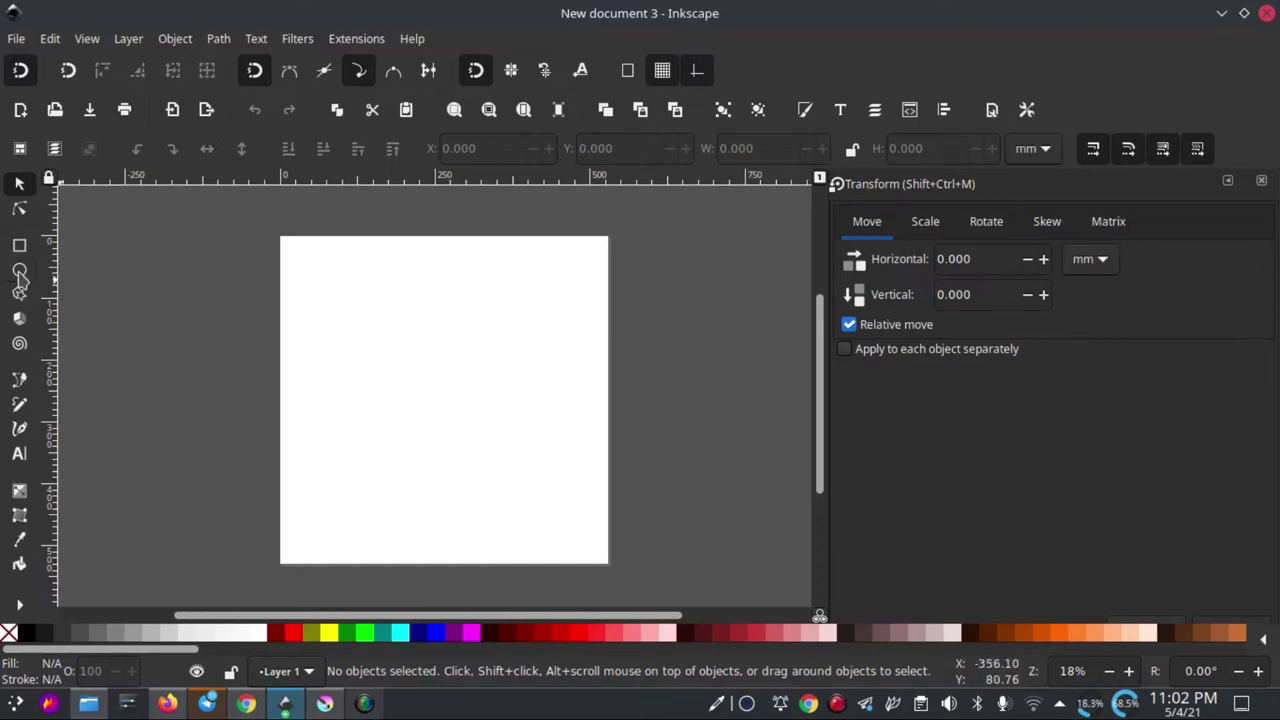
# Step: Draw a circle on the page, reposition it, and set its fill to None
pyautogui.click(20, 272)
pyautogui.moveTo(402, 338); pyautogui.dragTo(546, 480)
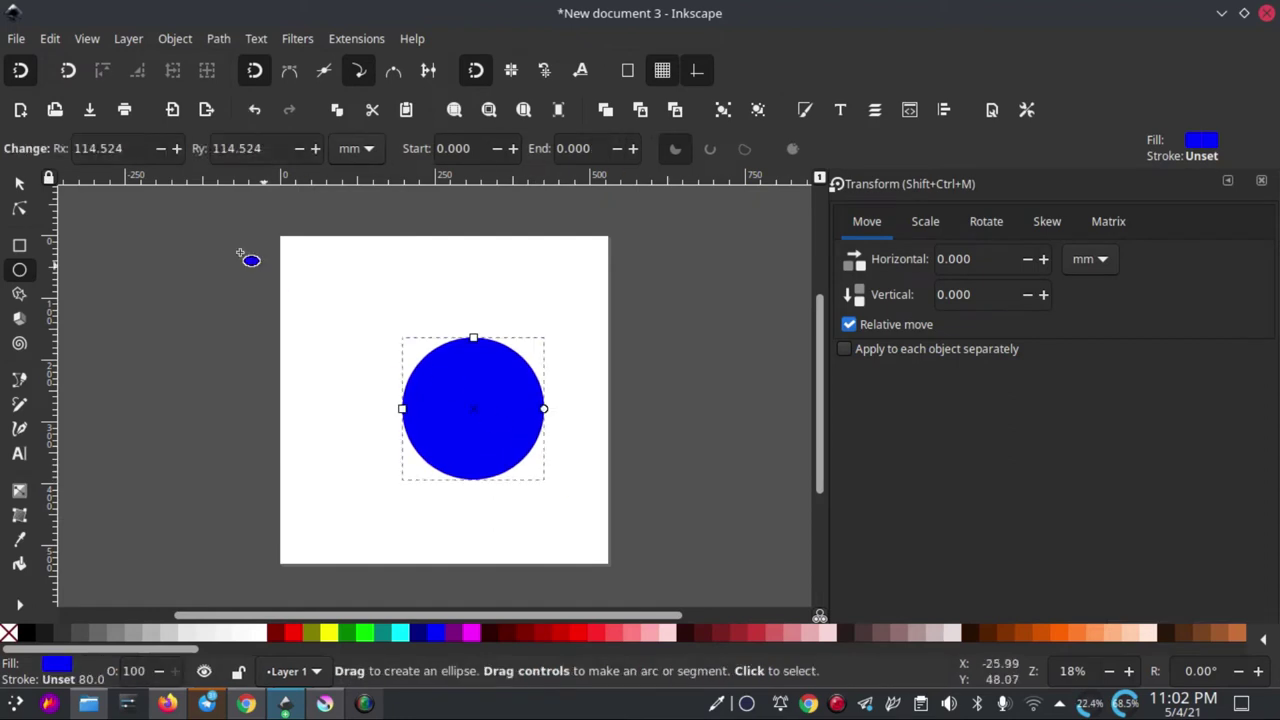
pyautogui.click(19, 184)
pyautogui.moveTo(523, 382); pyautogui.dragTo(440, 380)
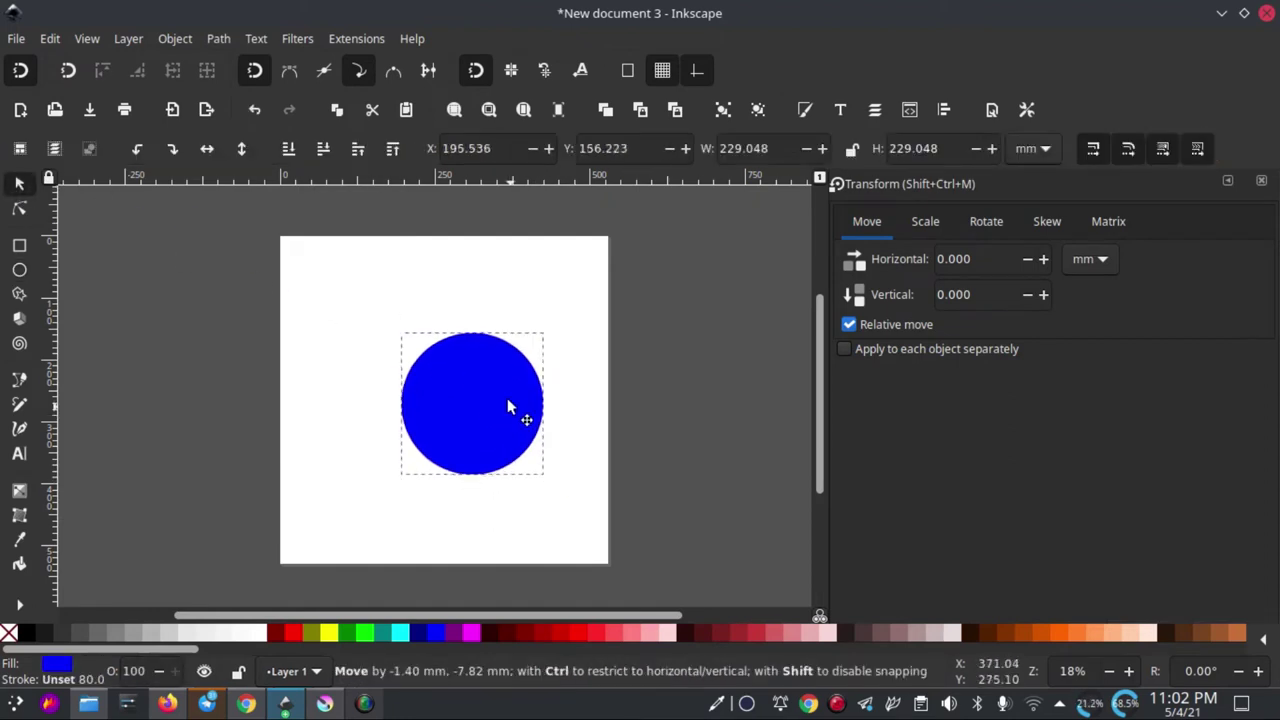
pyautogui.click(446, 391)
pyautogui.click(427, 377)
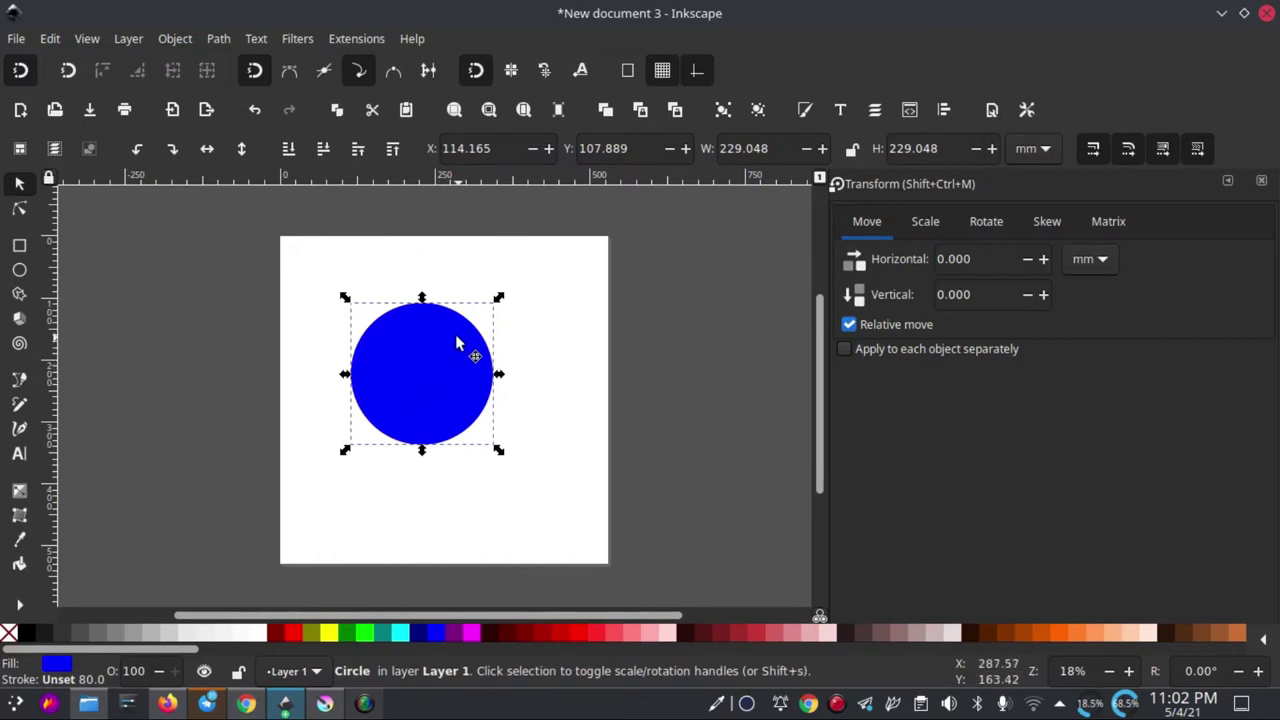
pyautogui.scroll(1, 420, 367)
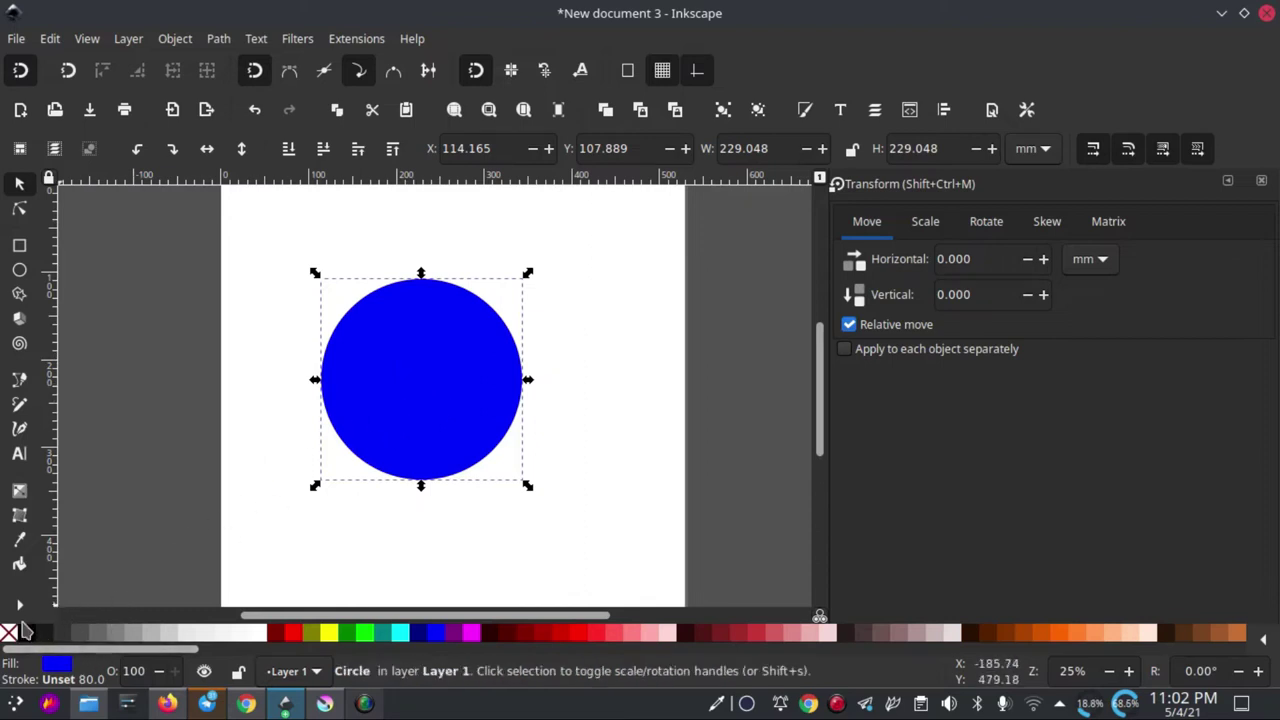
pyautogui.click(10, 635)
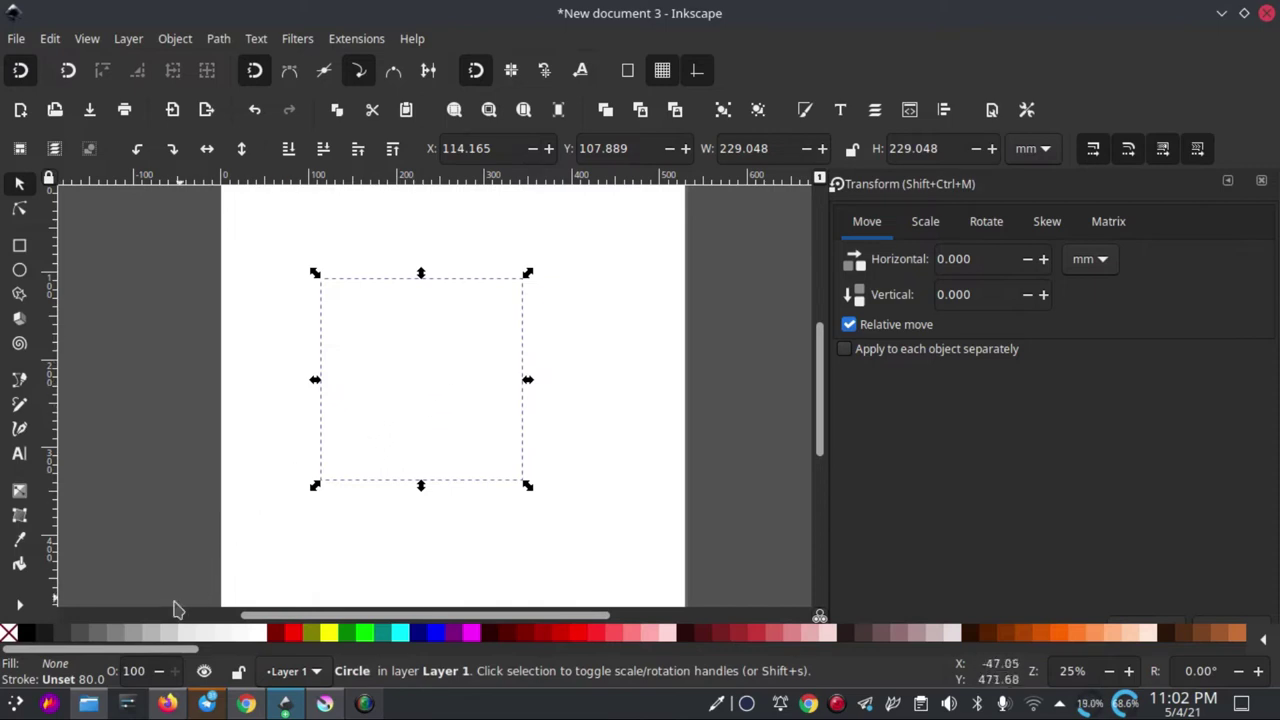
# Step: Give the unfilled circle a flat black stroke, 37.8 mm wide
pyautogui.click(806, 112)
pyautogui.click(965, 198)
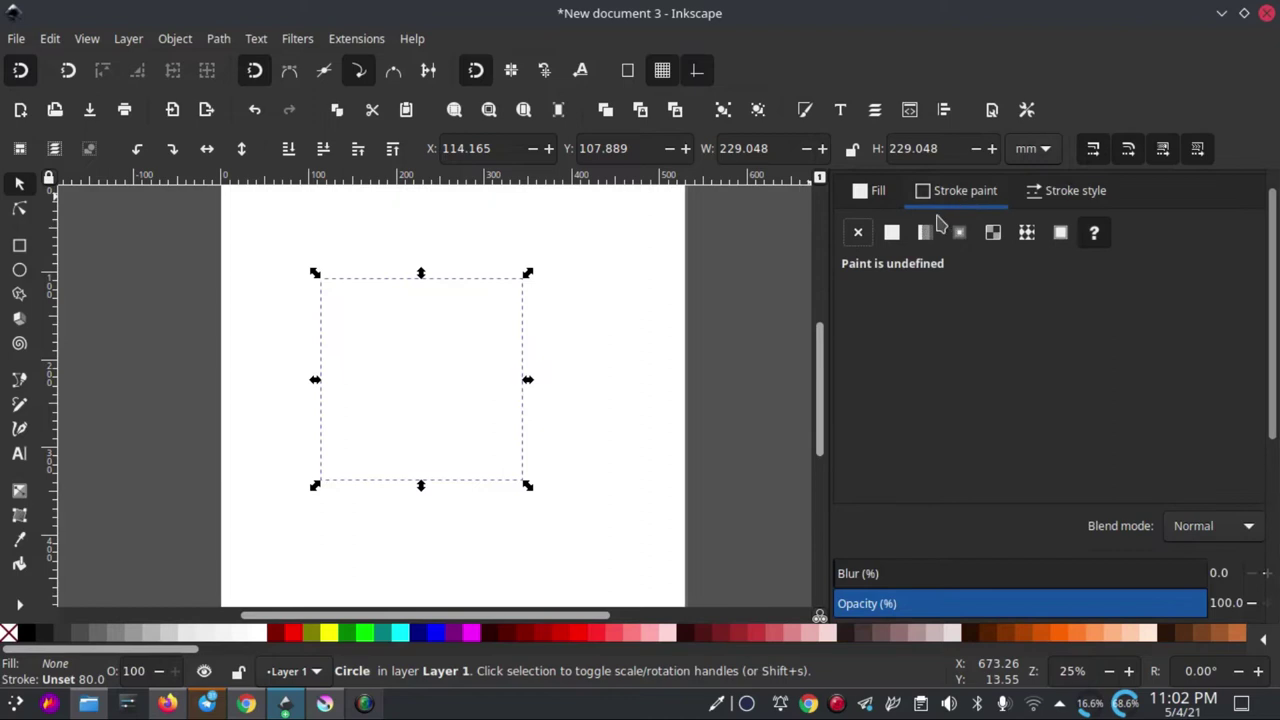
pyautogui.click(891, 233)
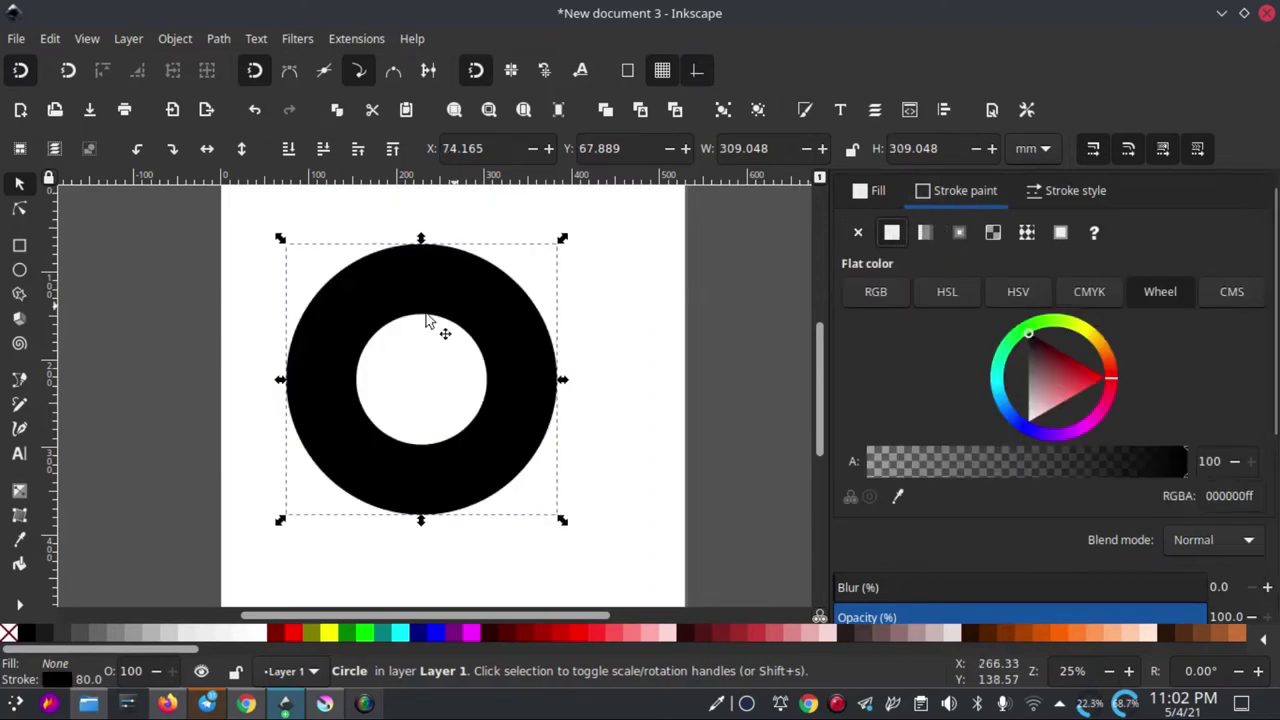
pyautogui.moveTo(482, 366); pyautogui.dragTo(540, 350)
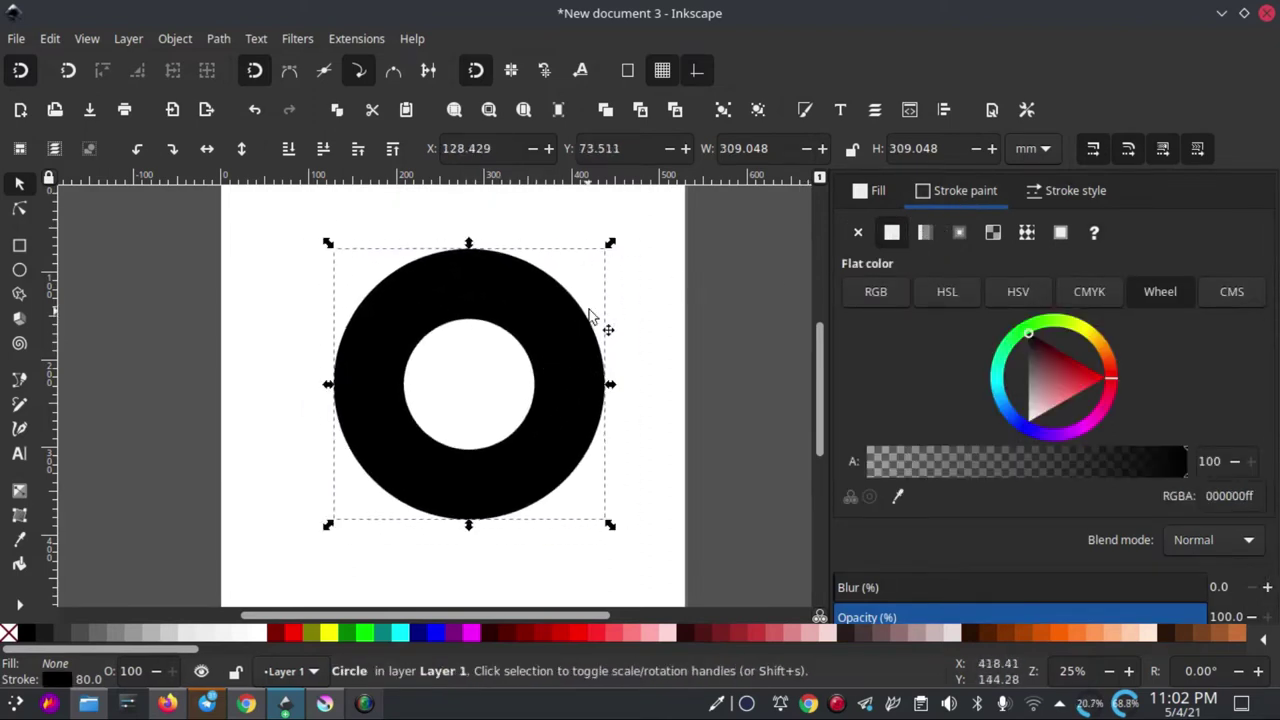
pyautogui.click(1082, 191)
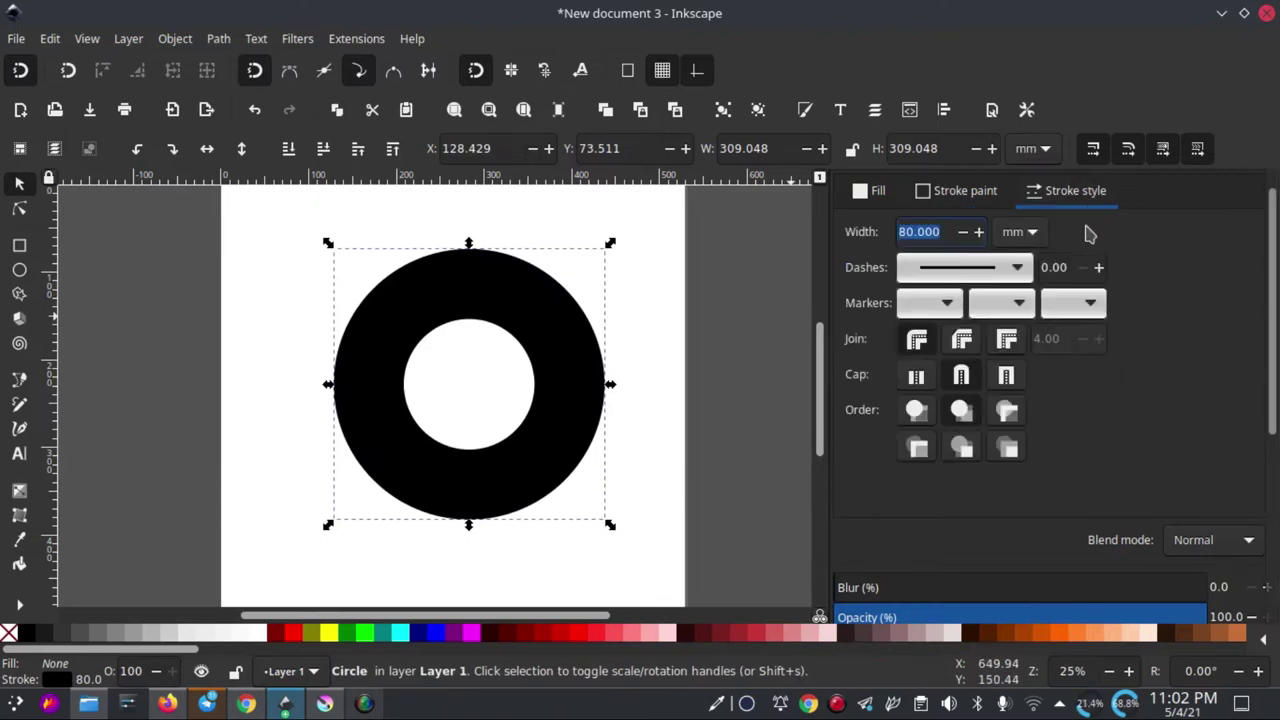
pyautogui.click(963, 233)
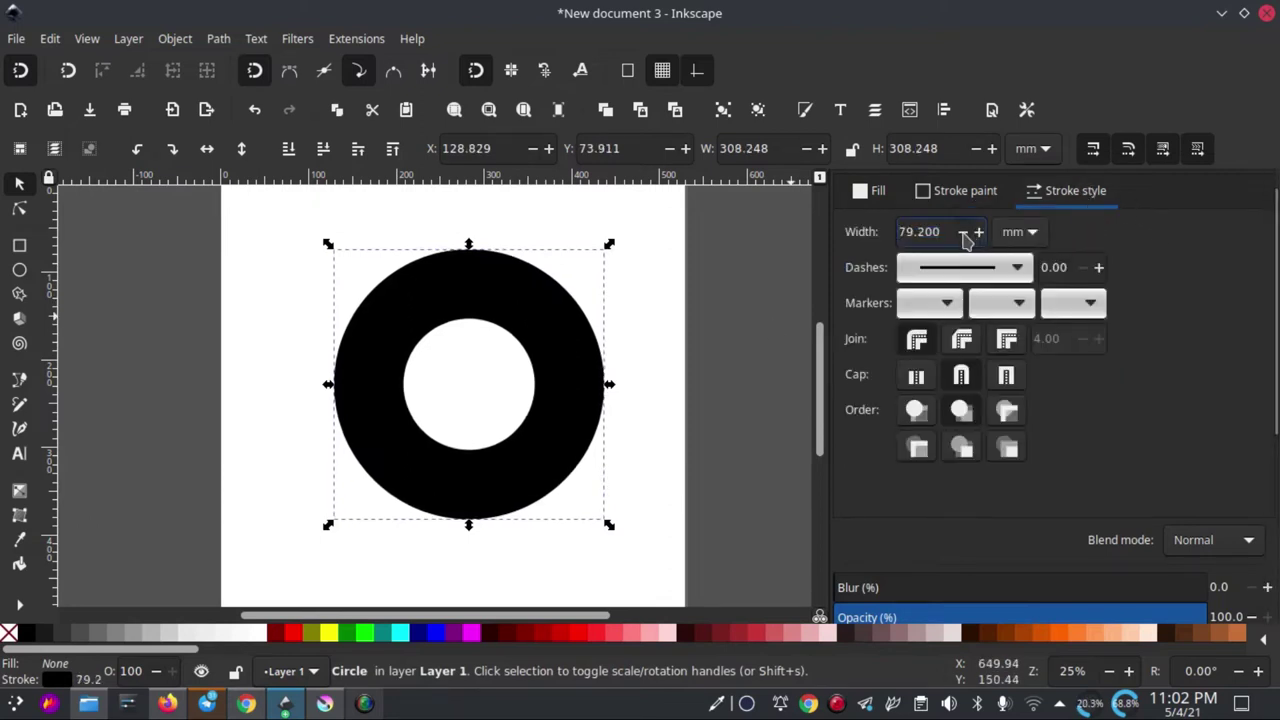
pyautogui.moveTo(963, 238); pyautogui.dragTo(963, 238)
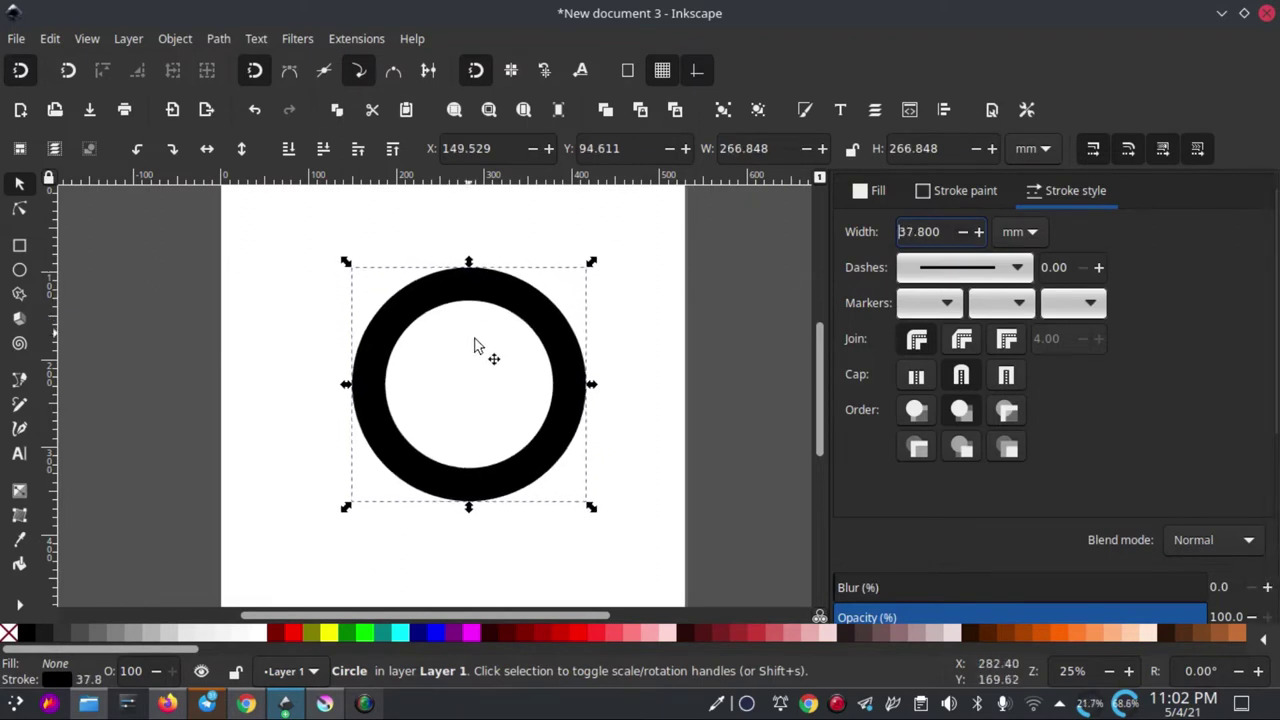
pyautogui.keyDown('ctrl'); pyautogui.scroll(1, 548, 322); pyautogui.keyUp('ctrl')
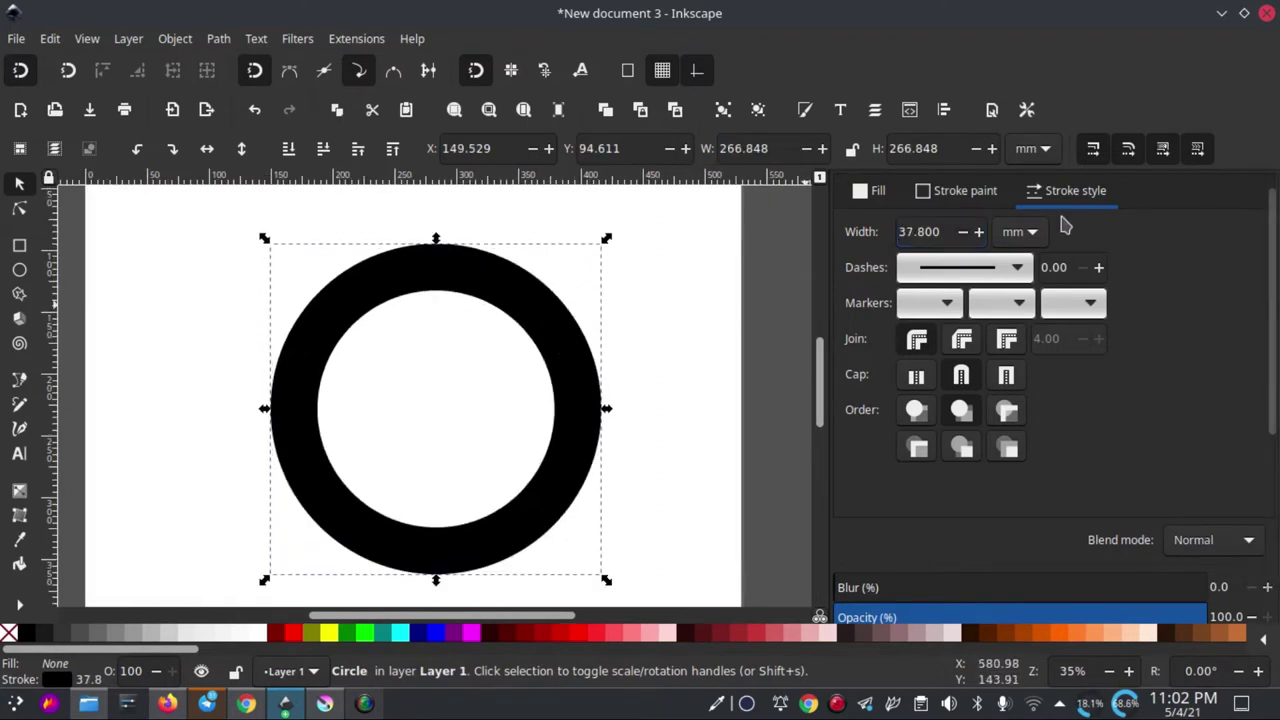
pyautogui.click(977, 197)
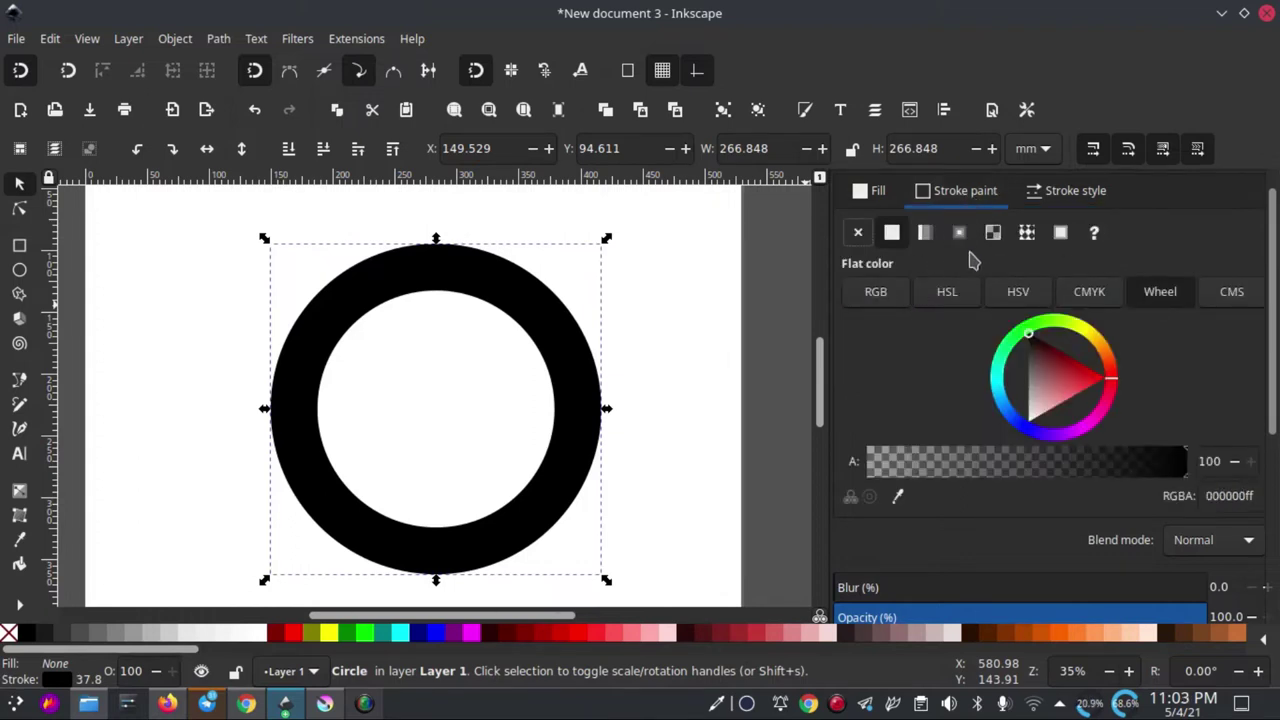
# Step: Make the ring's stroke a radial gradient whose outer stop is alpha 100 and red
pyautogui.click(925, 233)
pyautogui.click(959, 233)
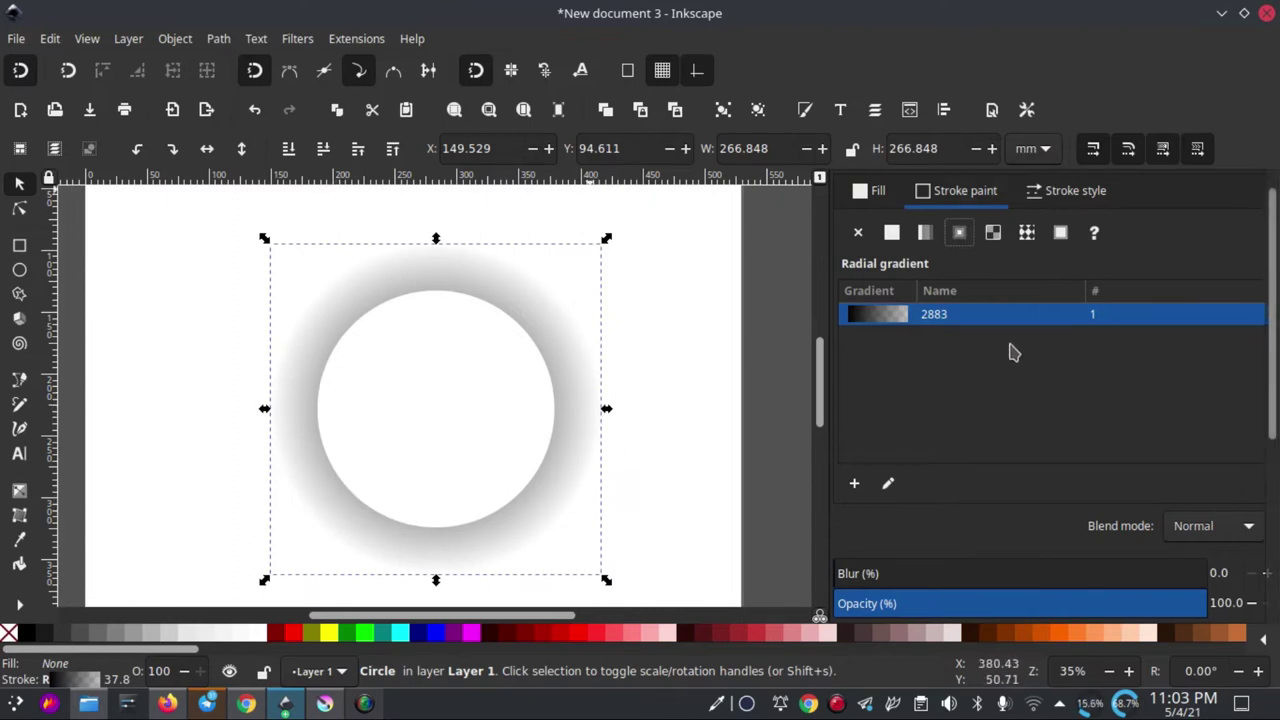
pyautogui.click(888, 484)
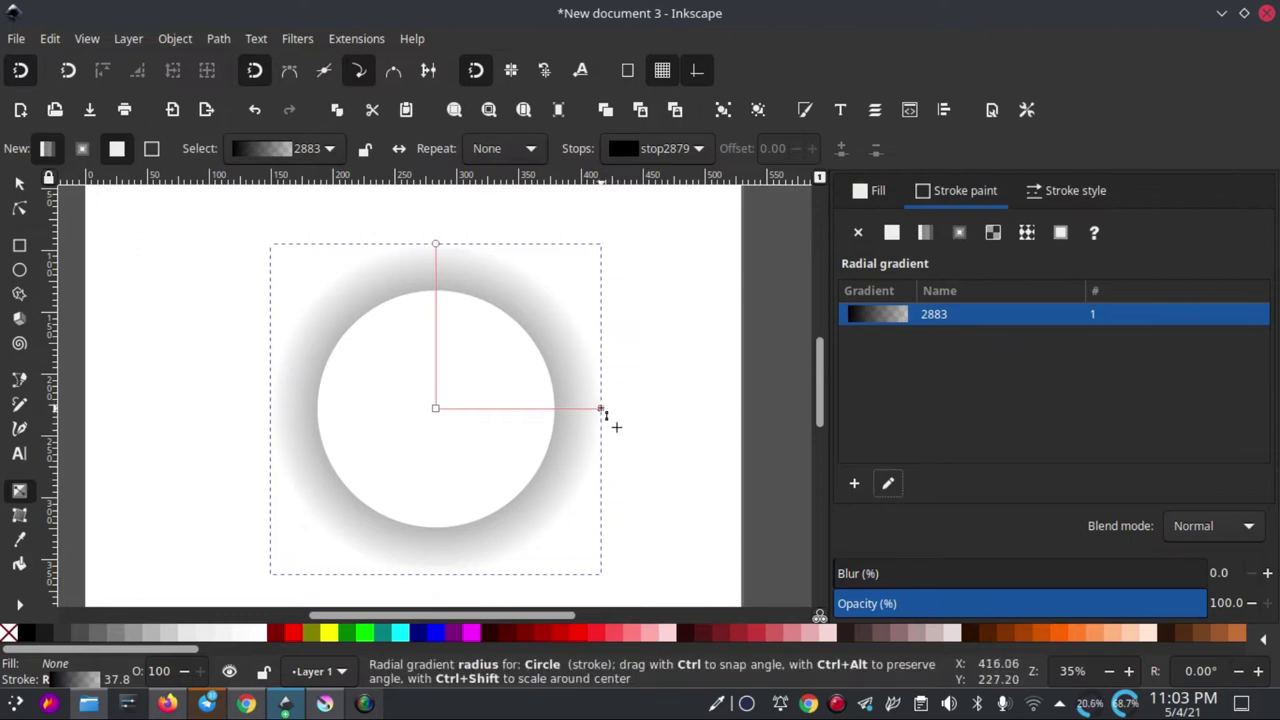
pyautogui.click(613, 417)
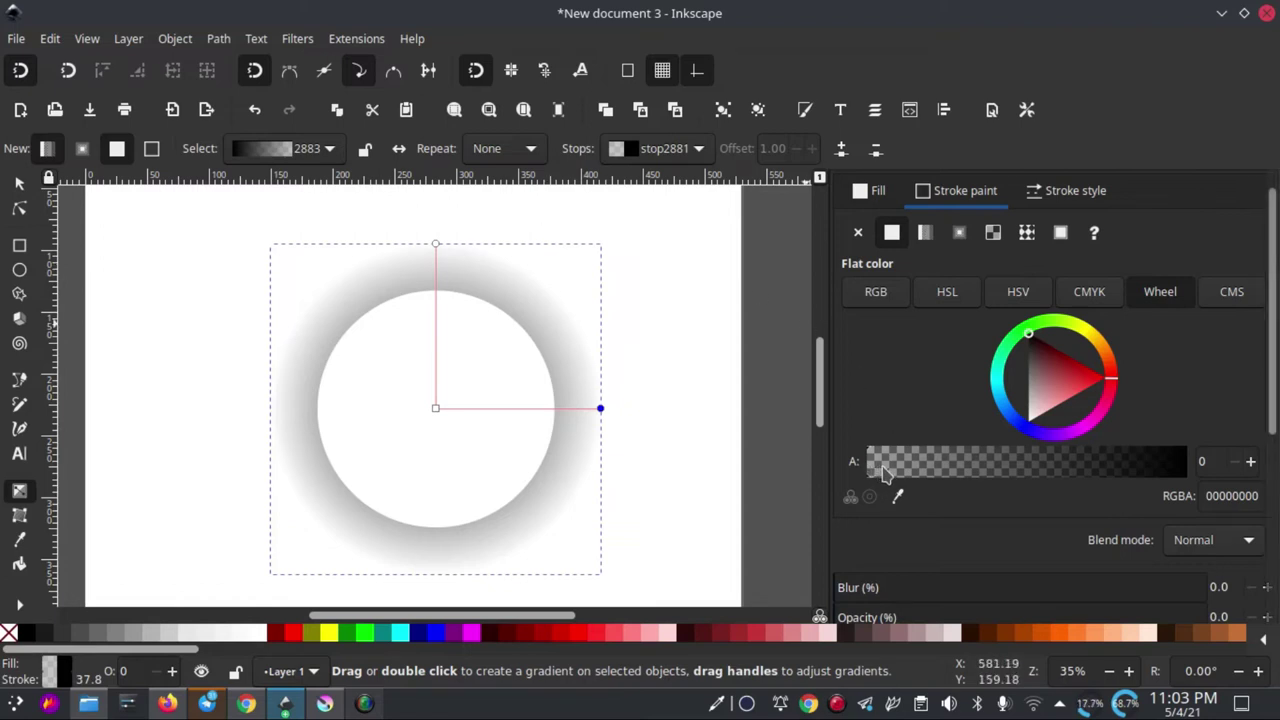
pyautogui.moveTo(893, 470); pyautogui.dragTo(1205, 463)
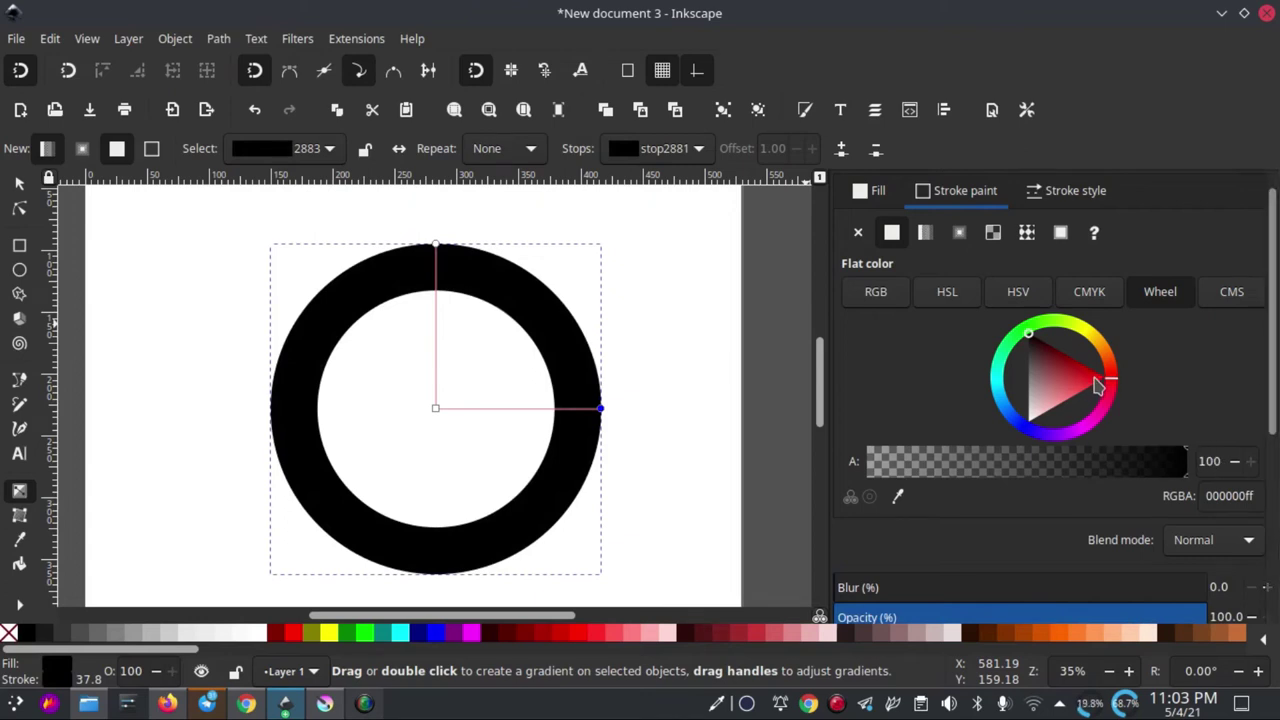
pyautogui.moveTo(1097, 385); pyautogui.dragTo(1105, 378)
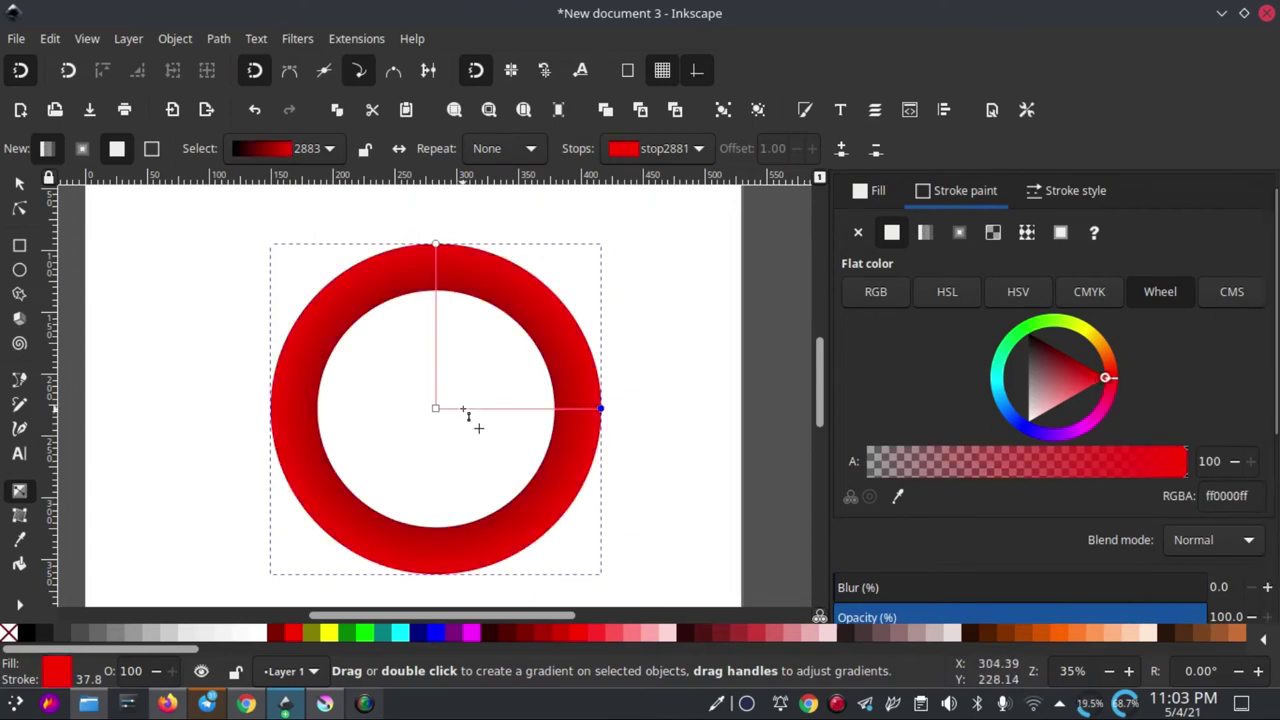
# Step: Add a gradient stop near the ring's outer edge and colour it bright yellow
pyautogui.scroll(1, 603, 412)
pyautogui.scroll(1, 540, 408)
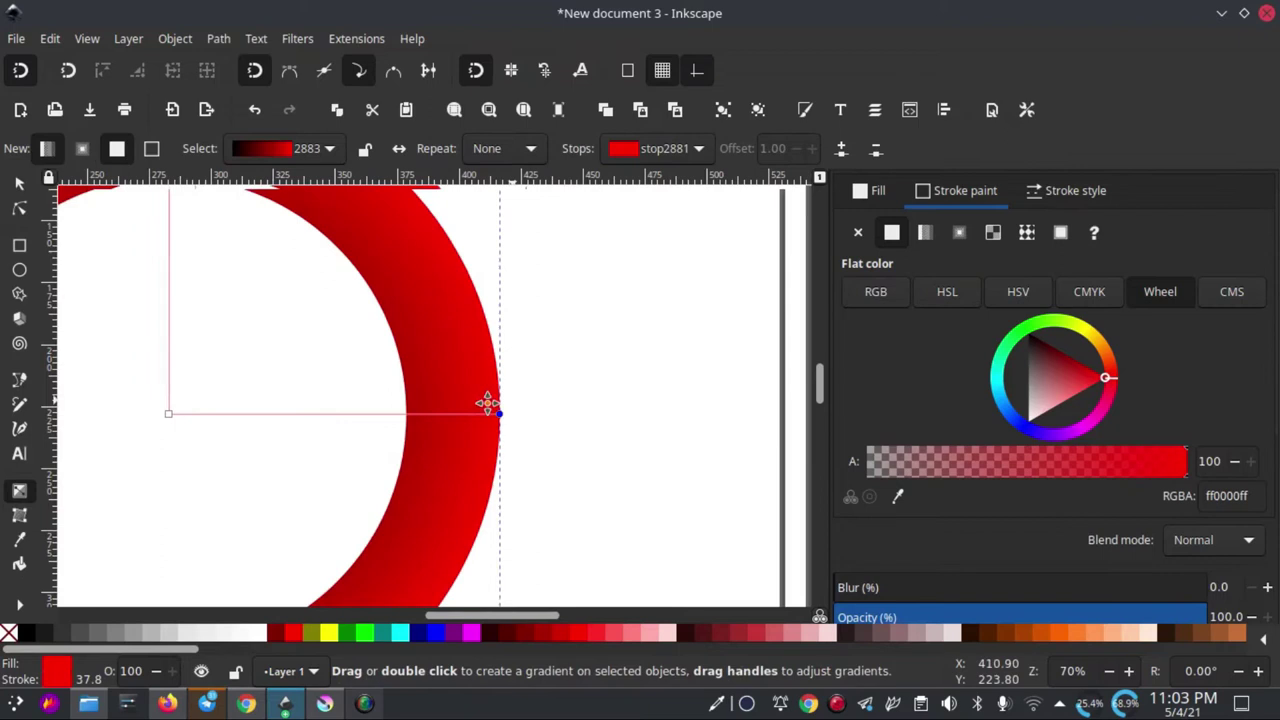
pyautogui.scroll(1, 438, 413)
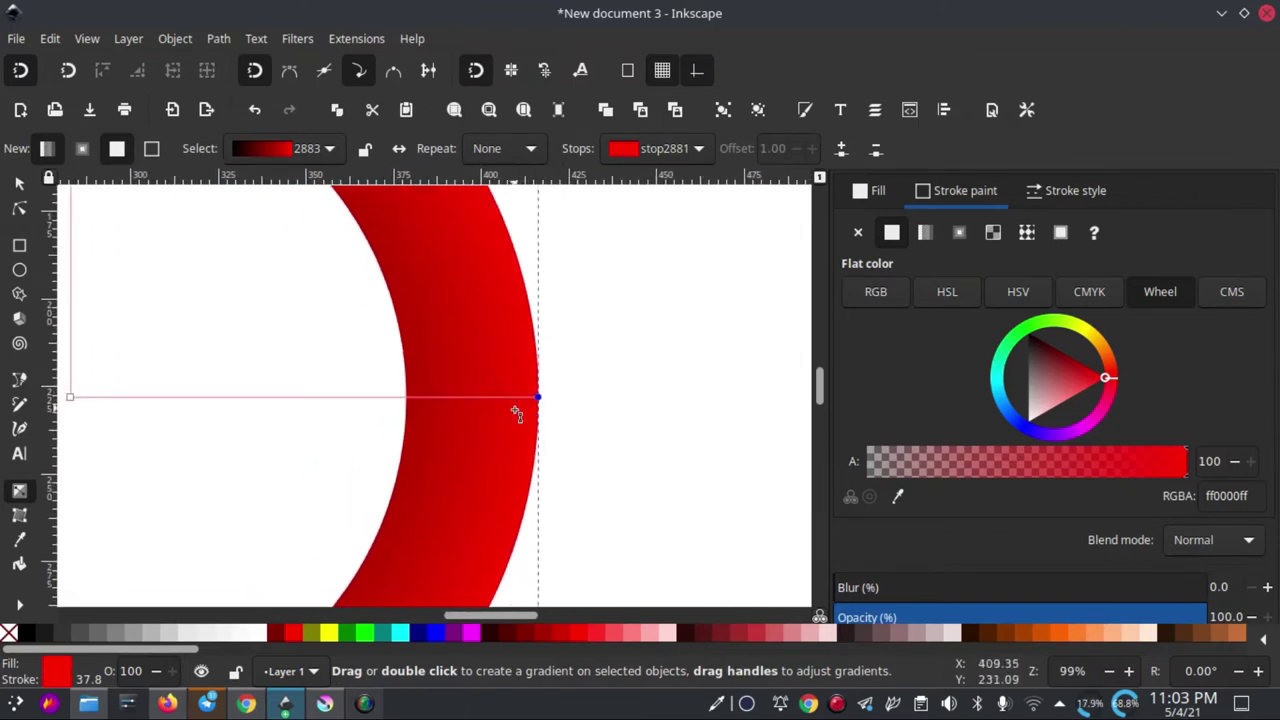
pyautogui.scroll(1, 512, 397)
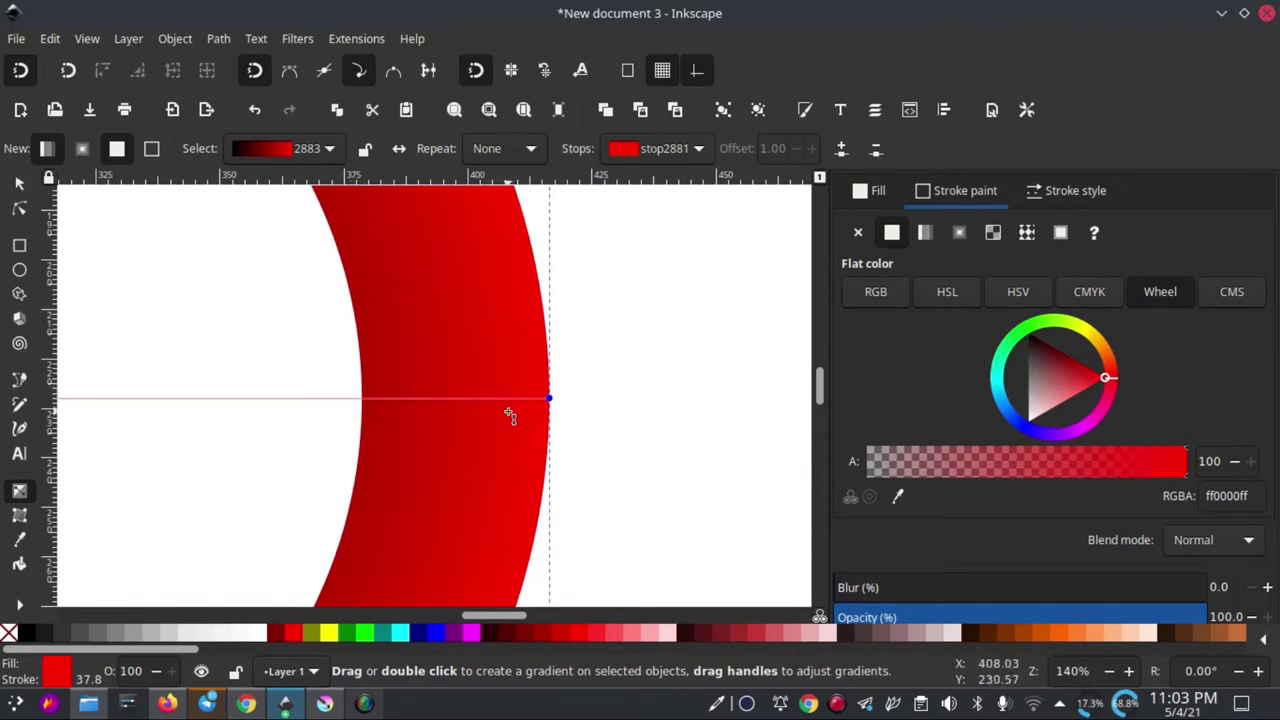
pyautogui.doubleClick(511, 398)
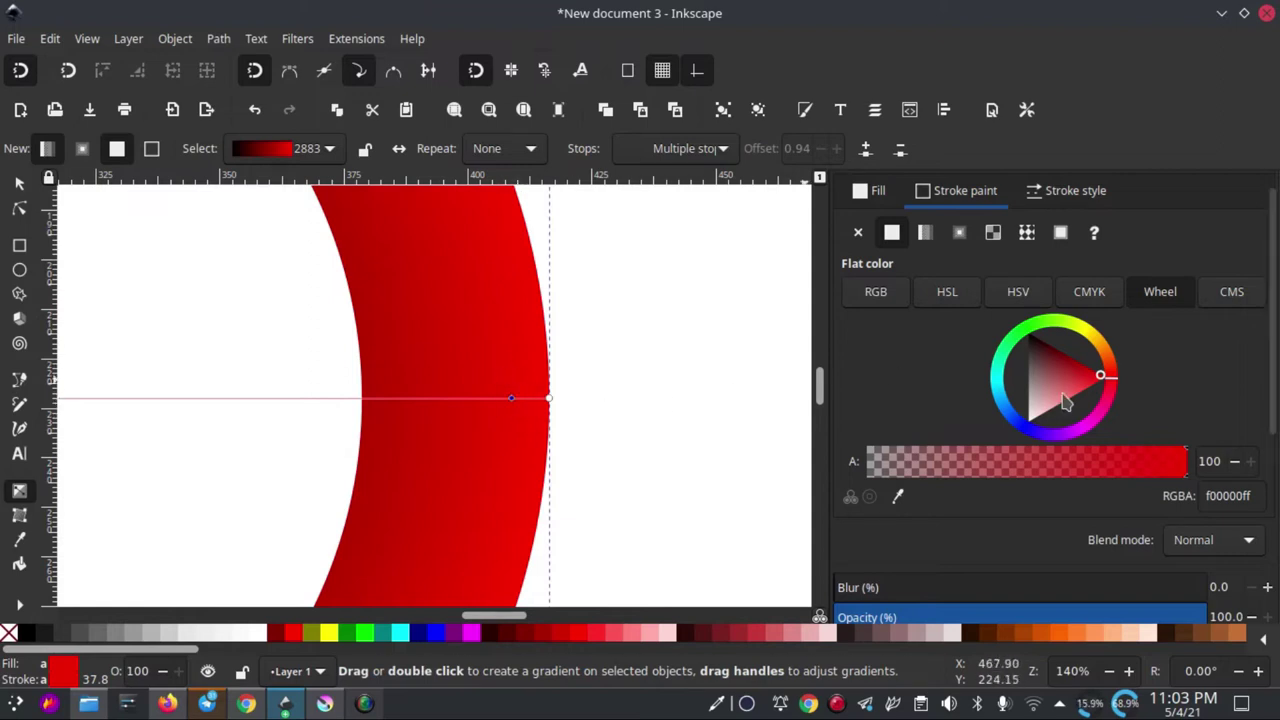
pyautogui.moveTo(1114, 364); pyautogui.dragTo(1103, 343)
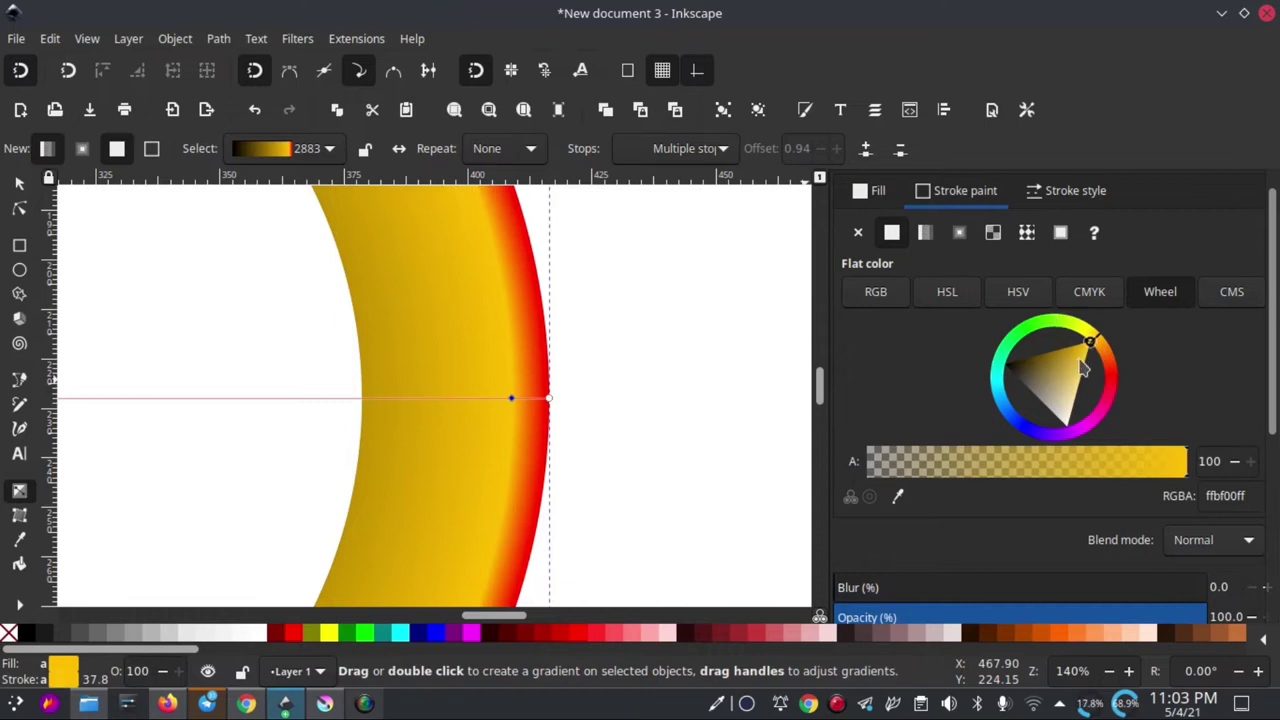
pyautogui.click(334, 630)
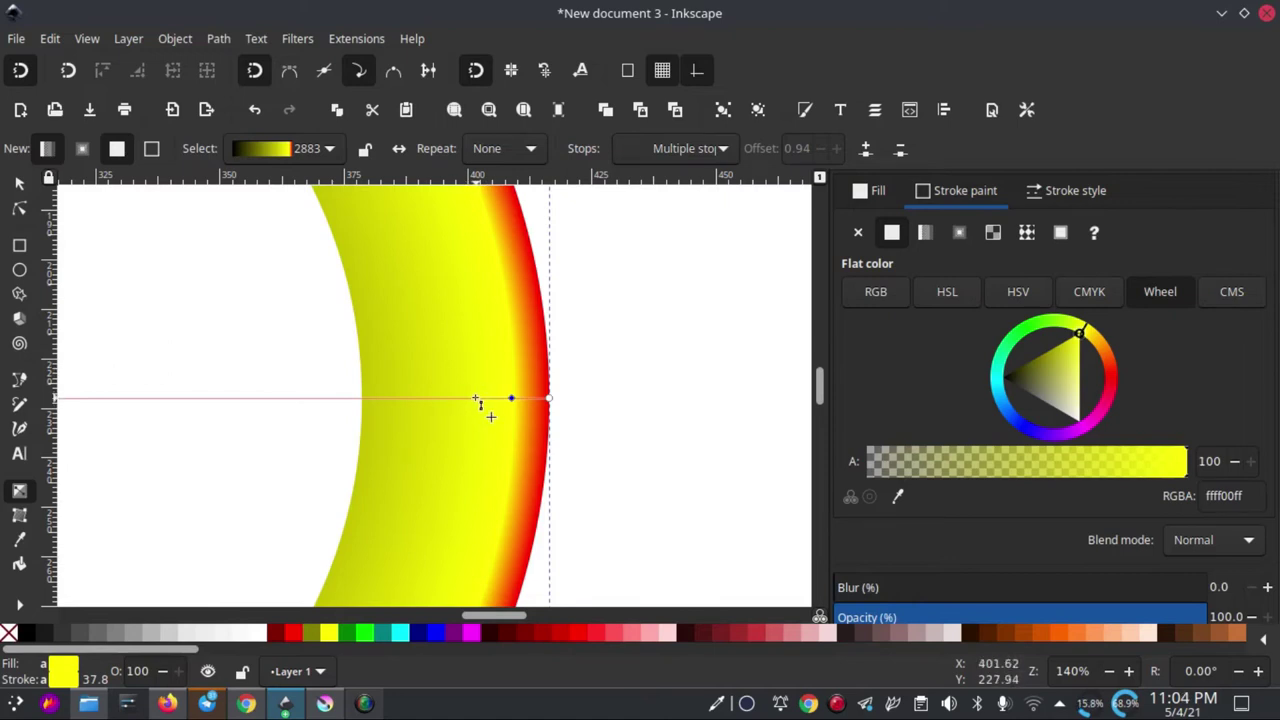
# Step: Recolour the inner mid stops yellow and slide them toward the red edge
pyautogui.click(476, 399)
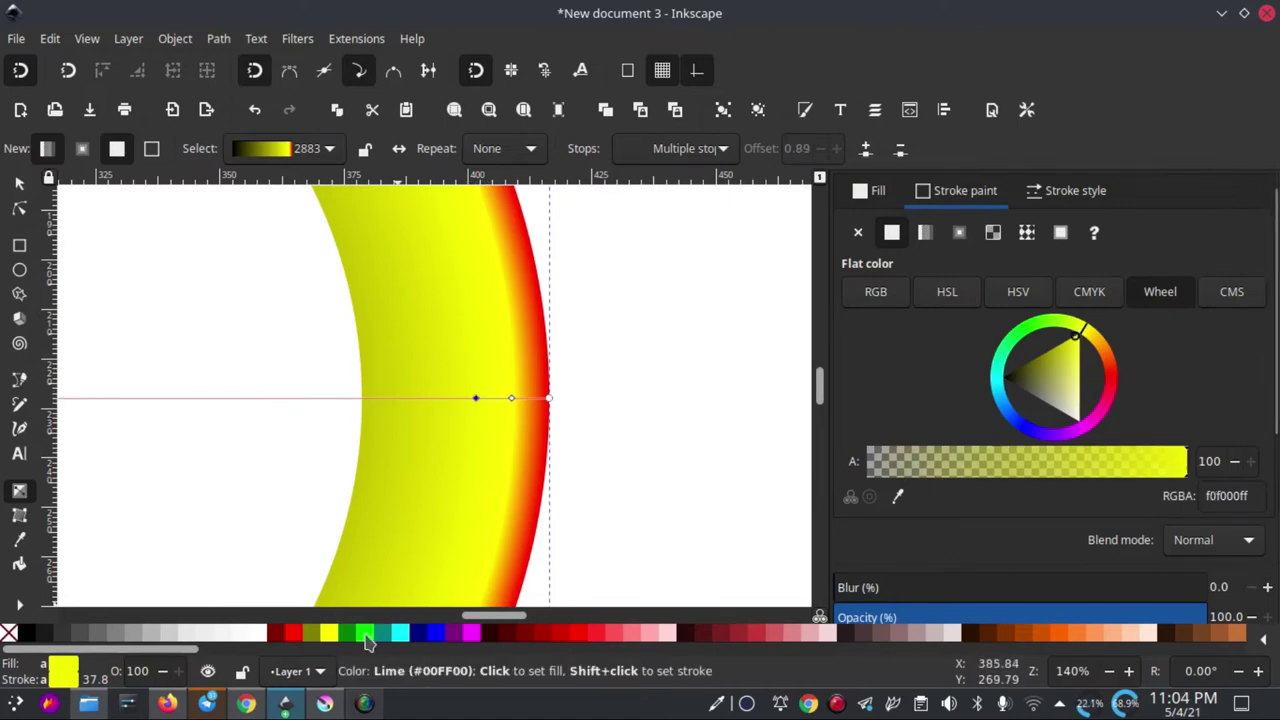
pyautogui.click(366, 636)
pyautogui.moveTo(476, 399)
pyautogui.mouseDown()
pyautogui.moveTo(460, 398)
pyautogui.moveTo(504, 399)
pyautogui.mouseUp()
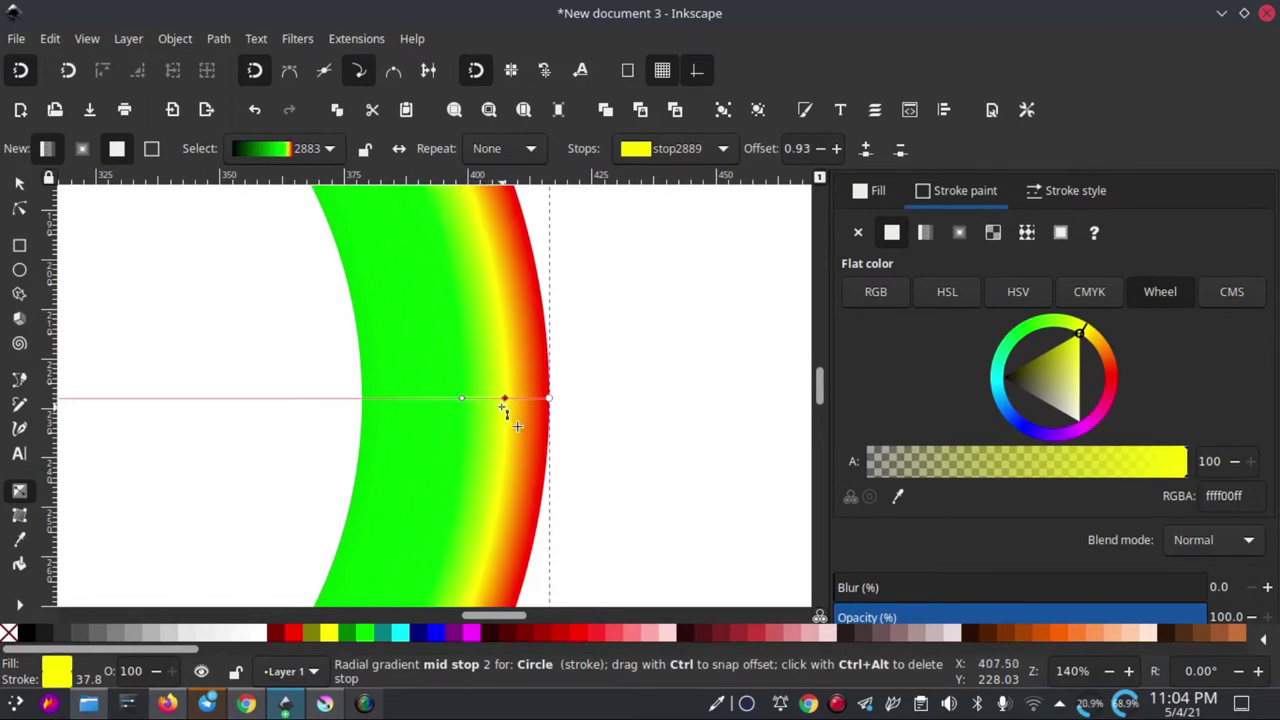
pyautogui.click(462, 399)
pyautogui.click(329, 633)
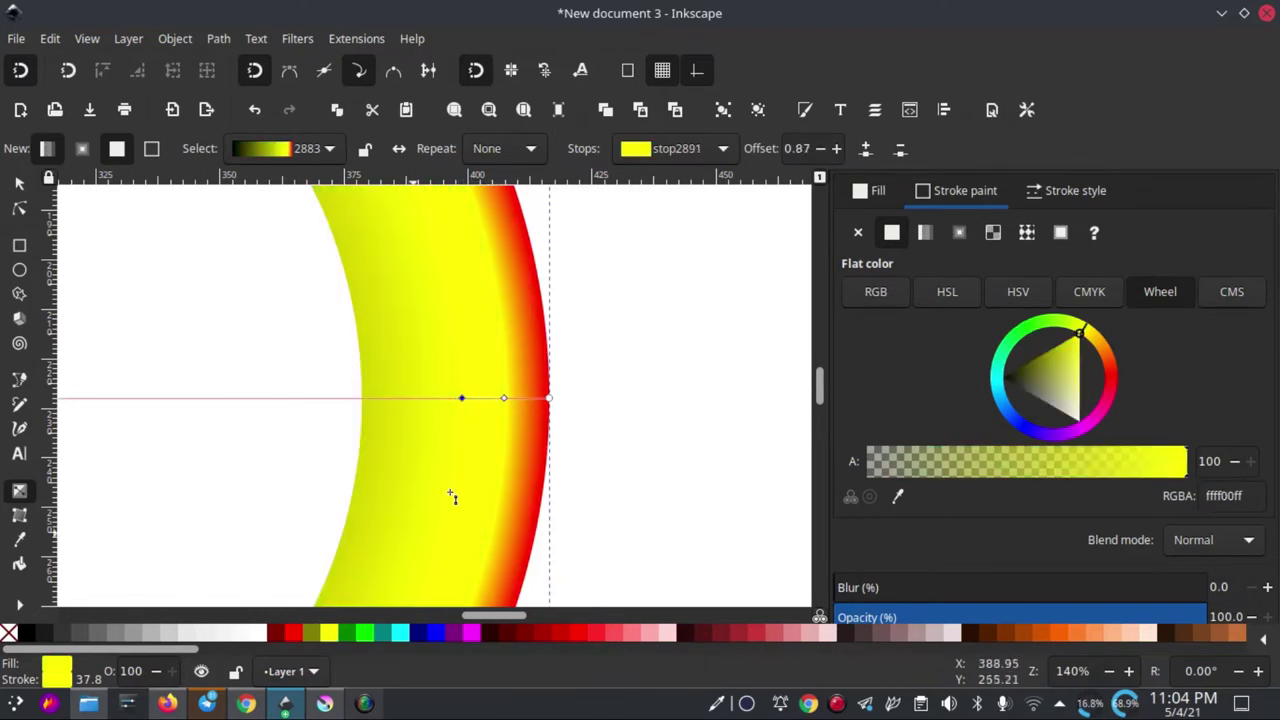
pyautogui.moveTo(461, 399); pyautogui.dragTo(477, 399)
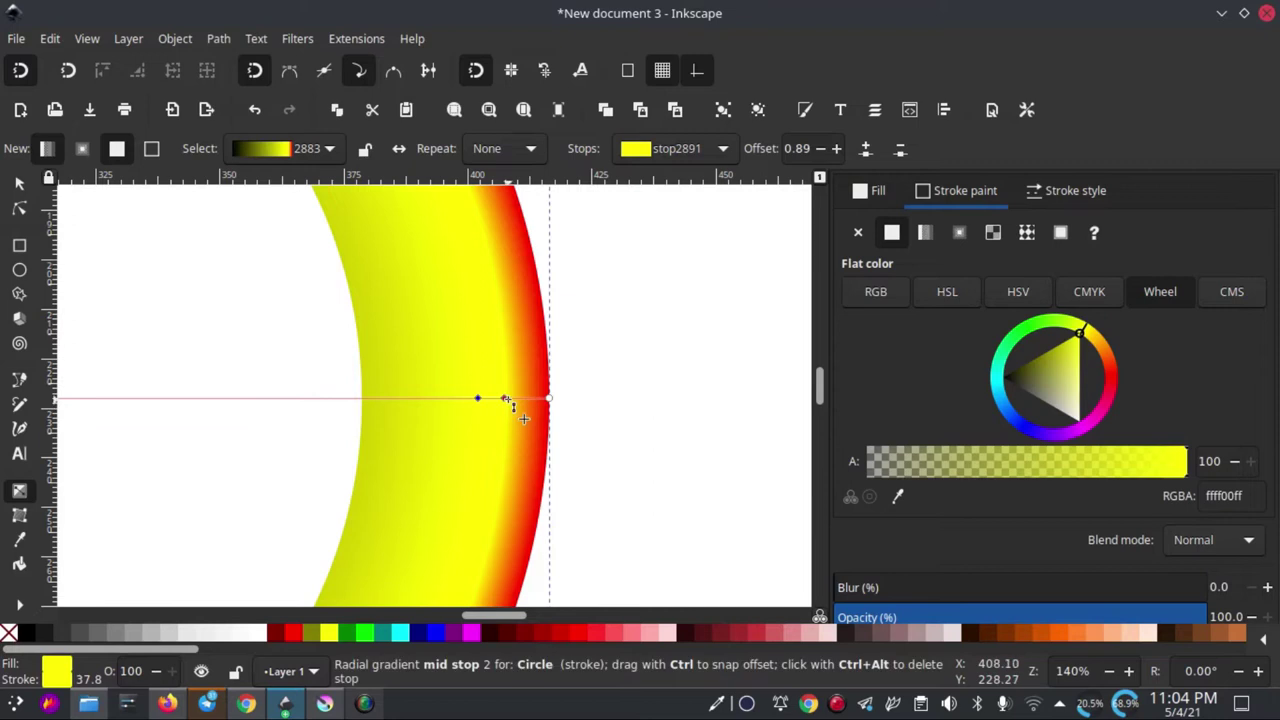
pyautogui.click(505, 399)
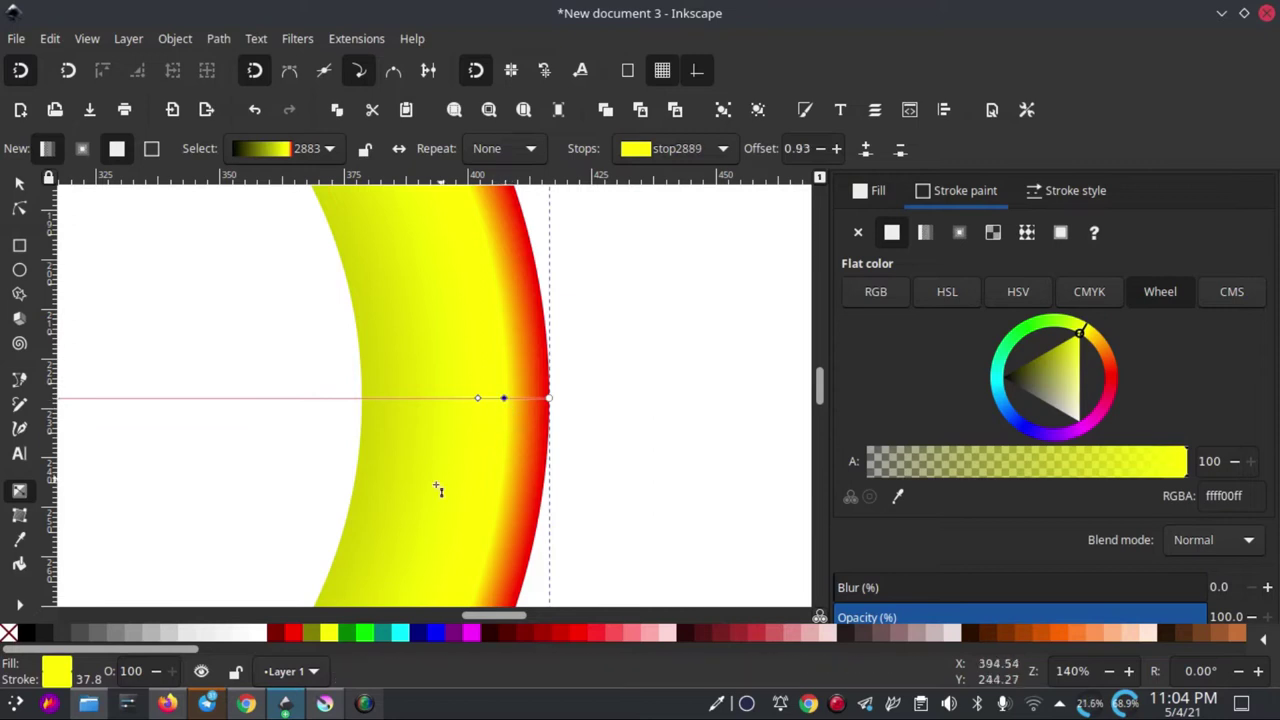
pyautogui.keyDown('shift'); pyautogui.click(444, 399); pyautogui.keyUp('shift')
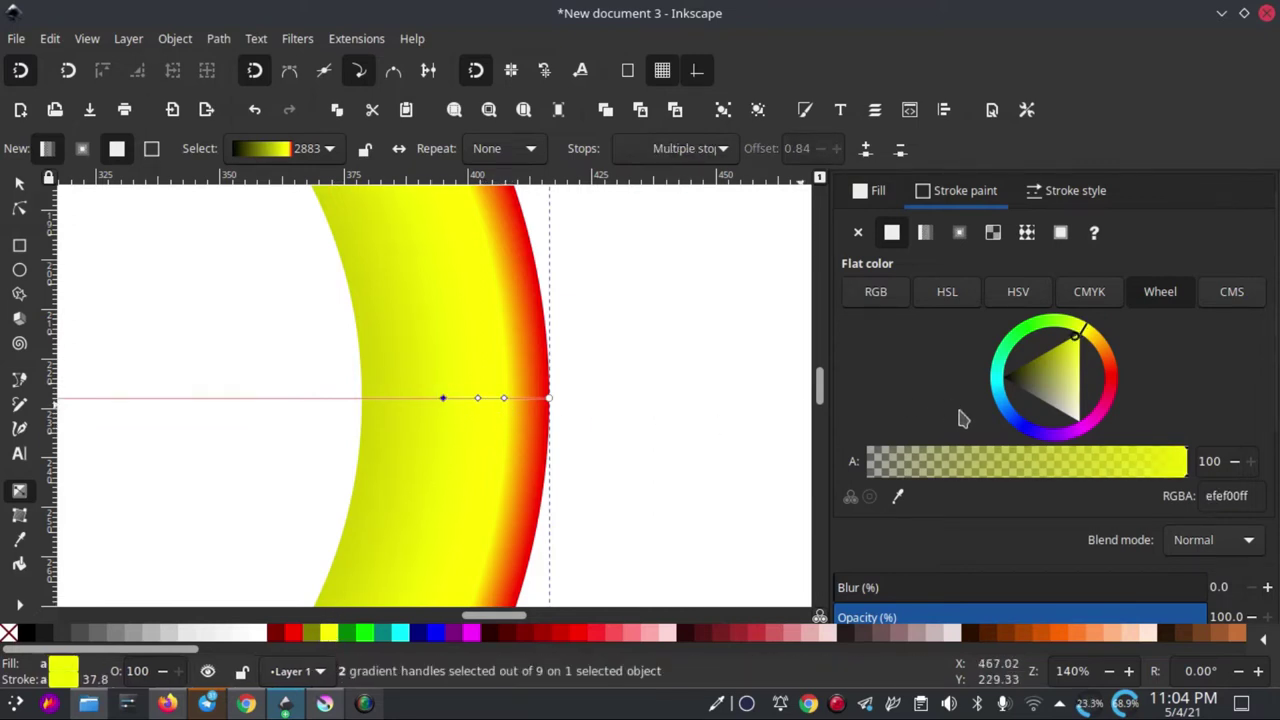
# Step: Colour the two selected stops lime green and the innermost stop sky blue
pyautogui.click(368, 633)
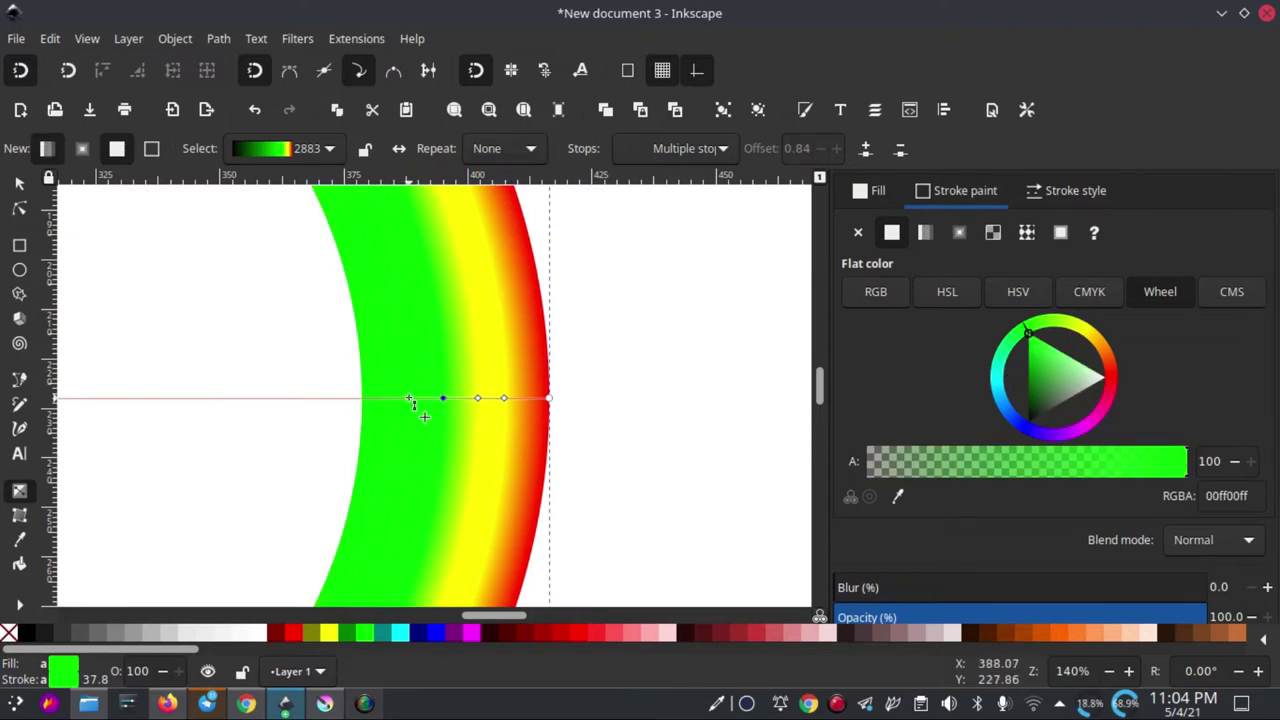
pyautogui.click(413, 399)
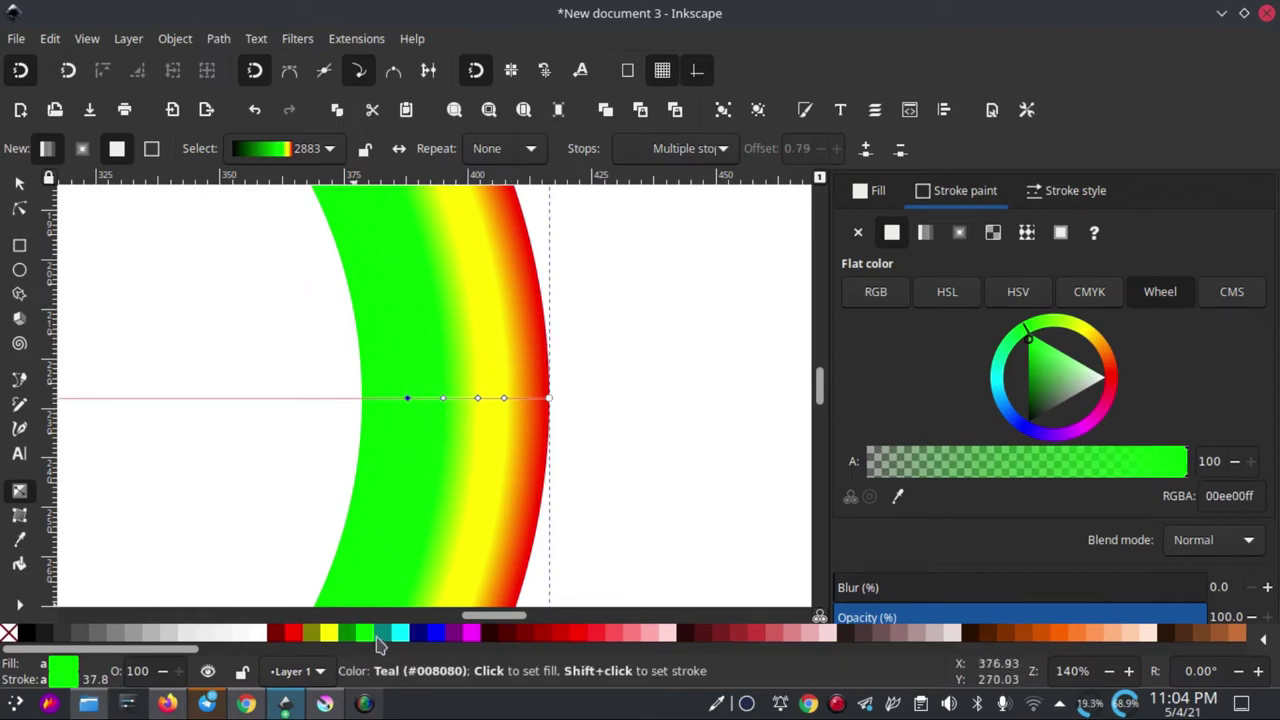
pyautogui.click(400, 634)
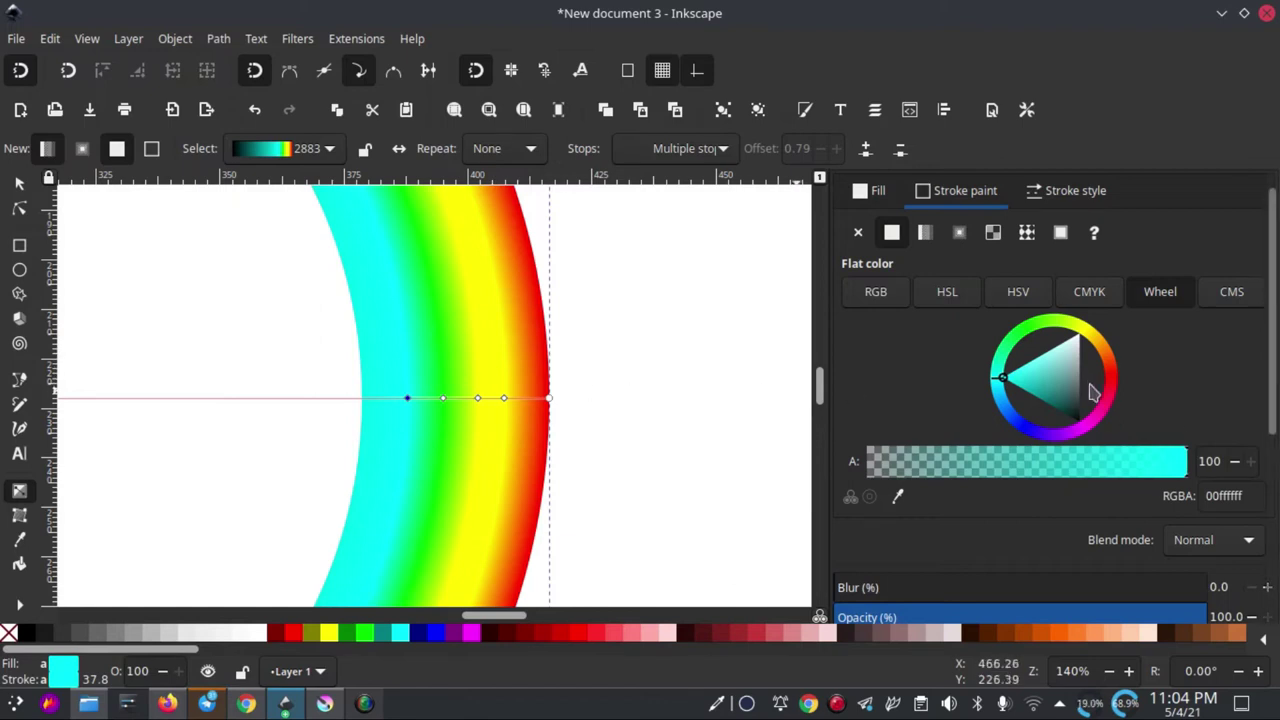
pyautogui.click(1026, 380)
pyautogui.moveTo(998, 388); pyautogui.dragTo(1030, 397)
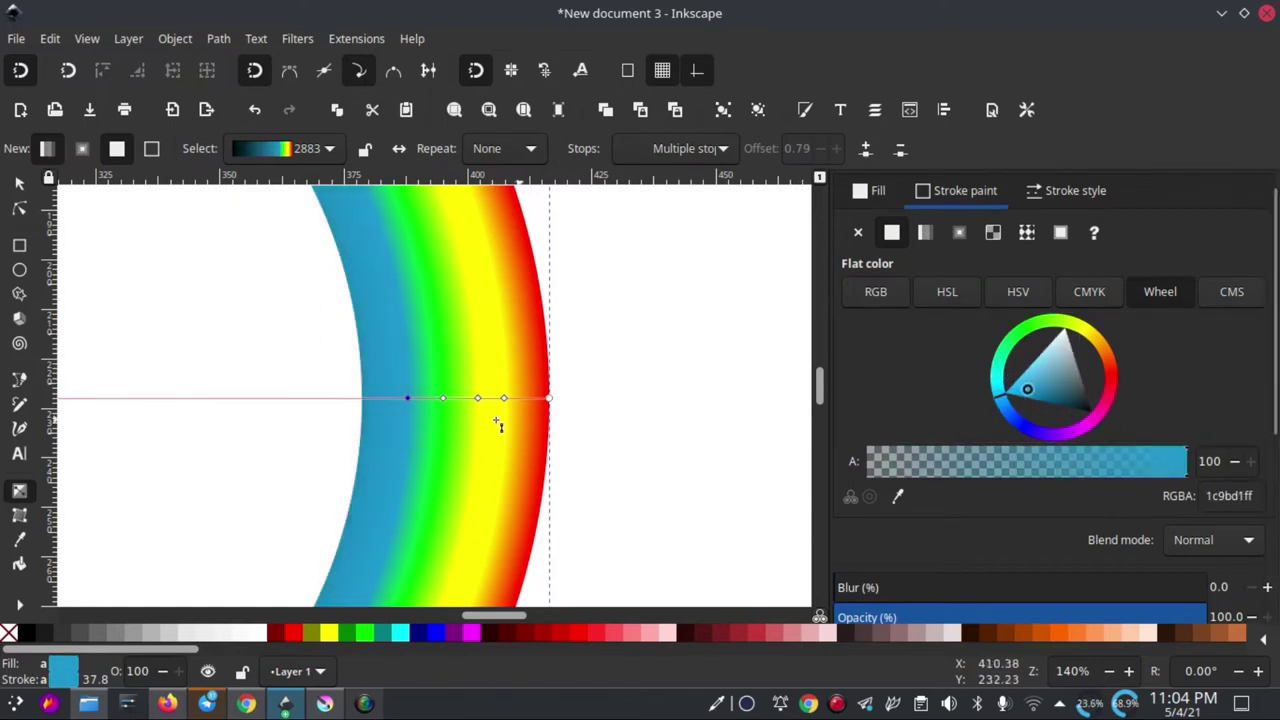
# Step: Add a further inner gradient stop coloured pink-violet
pyautogui.doubleClick(371, 398)
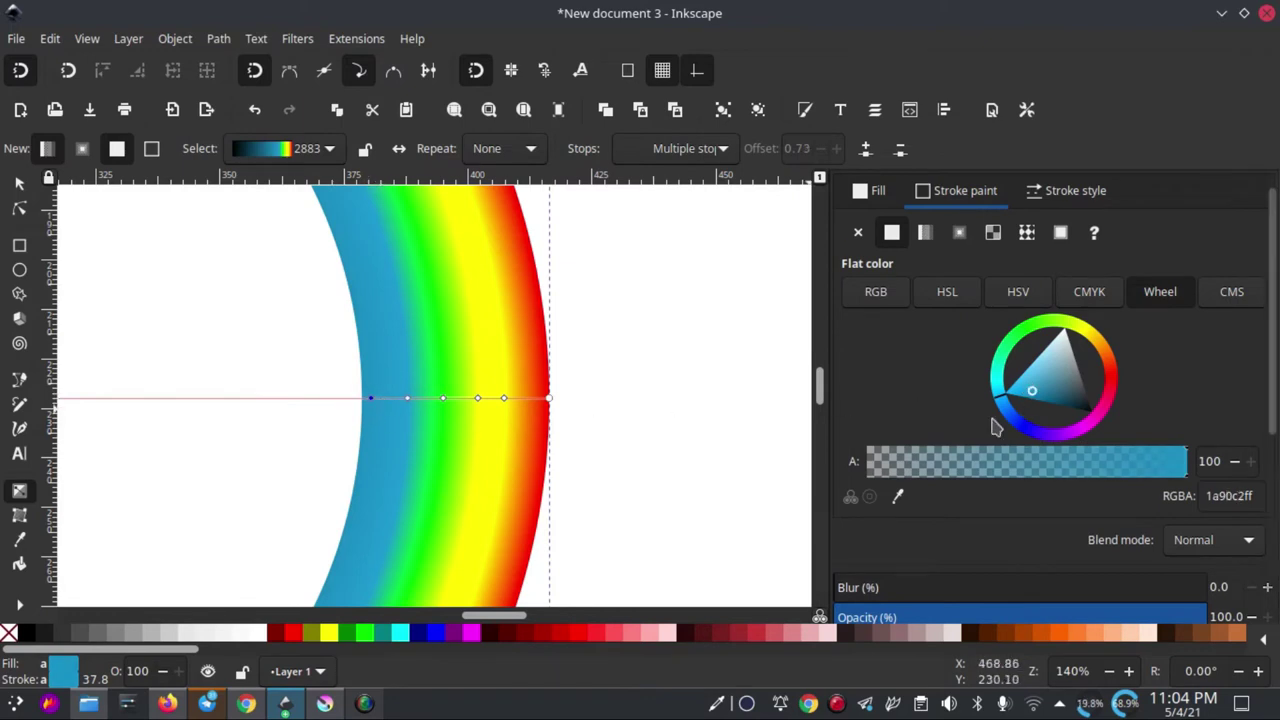
pyautogui.click(1072, 432)
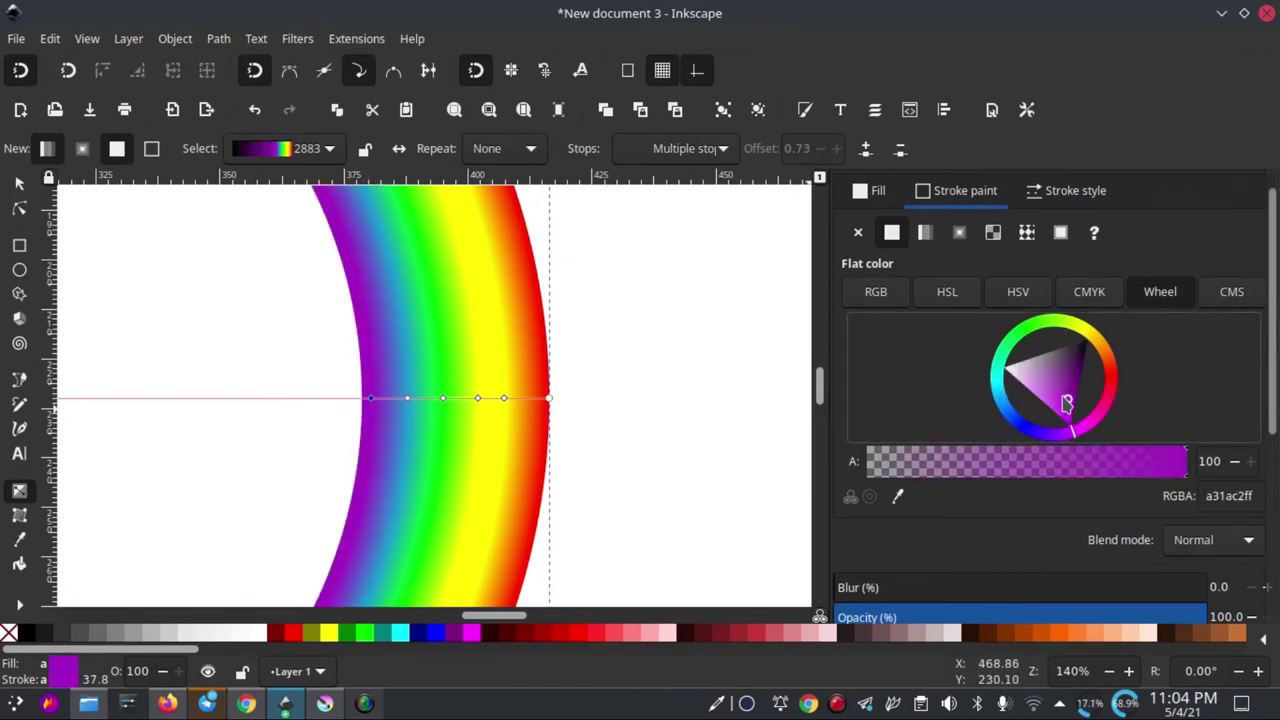
pyautogui.moveTo(1064, 398); pyautogui.dragTo(1040, 393)
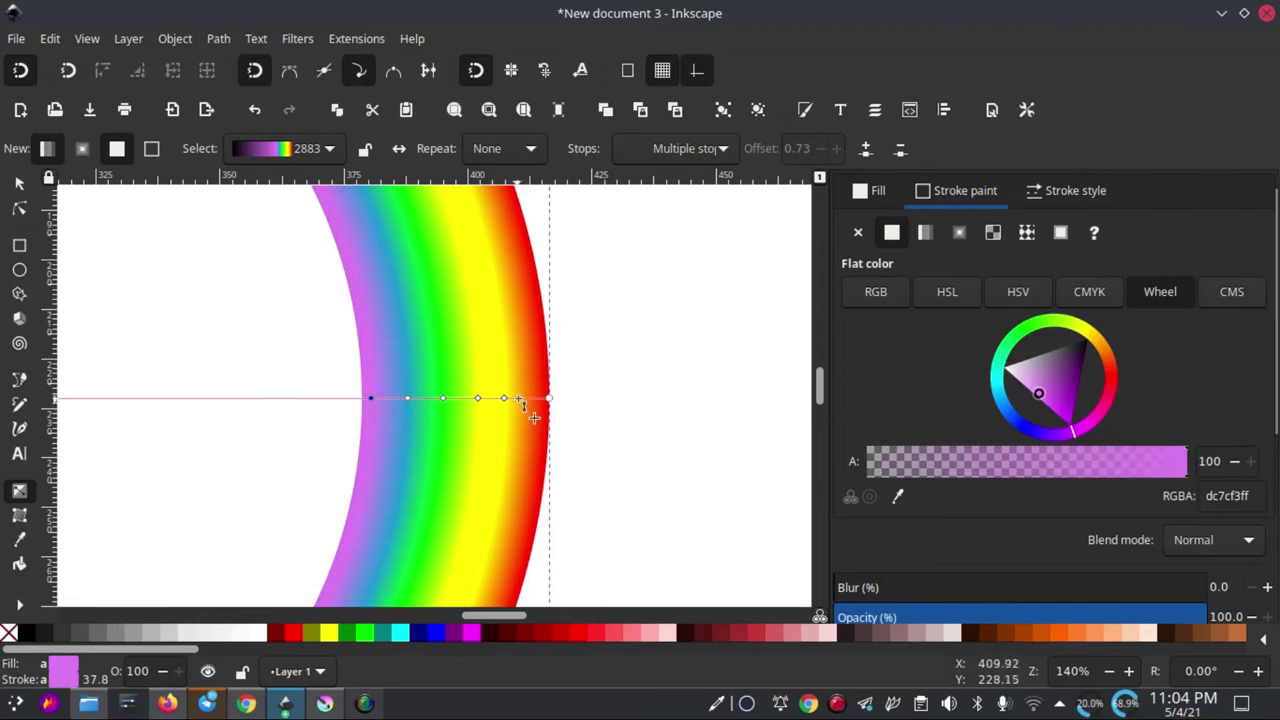
pyautogui.scroll(1, 526, 391)
pyautogui.scroll(1, 524, 391)
pyautogui.scroll(1, 524, 391)
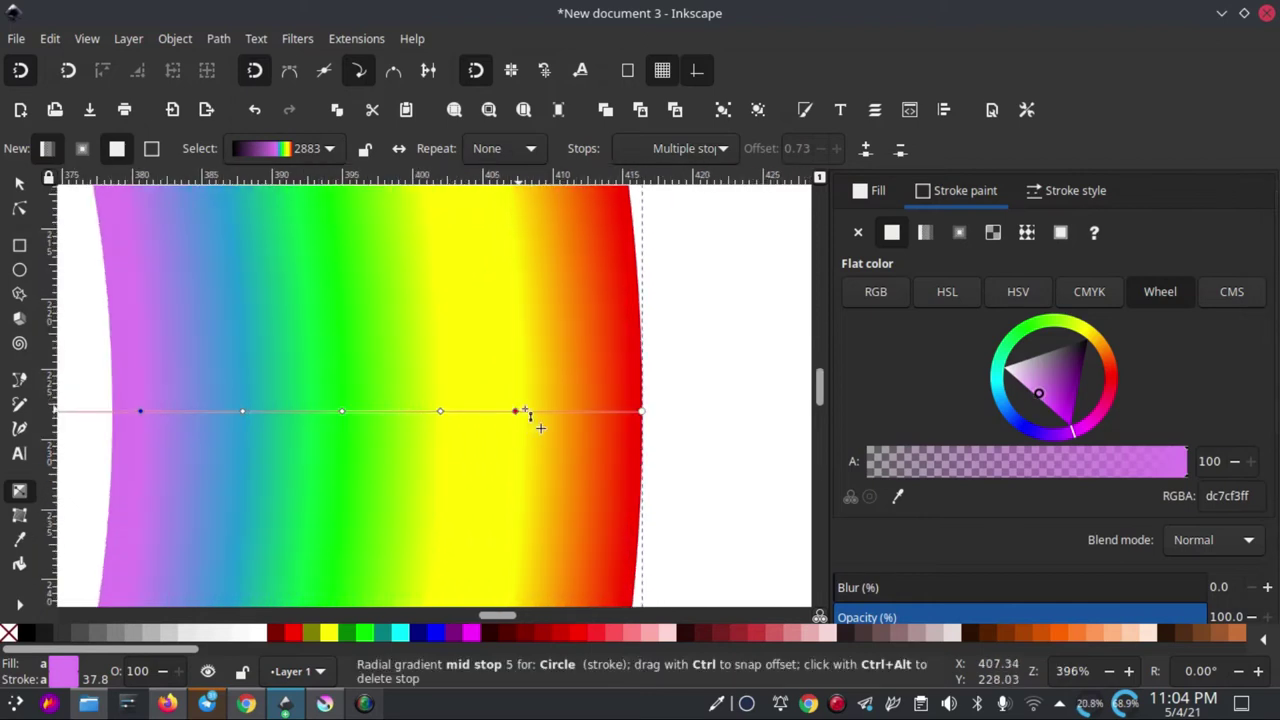
# Step: Undo and redo the recent gradient edits, then slide the yellow stop toward the red edge
pyautogui.click(528, 411)
pyautogui.hotkey('ctrl', 'z')
pyautogui.hotkey('ctrl', 'z')
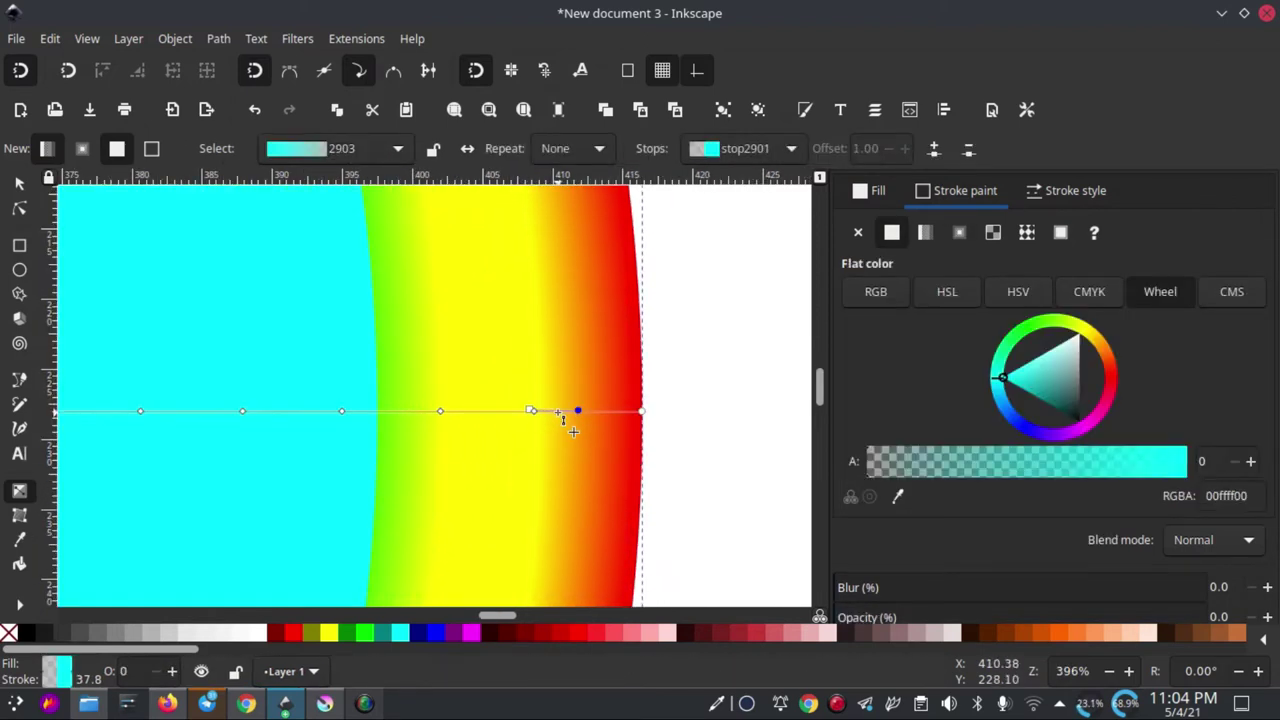
pyautogui.hotkey('ctrl', 'z')
pyautogui.hotkey('ctrl', 'shift', 'z')
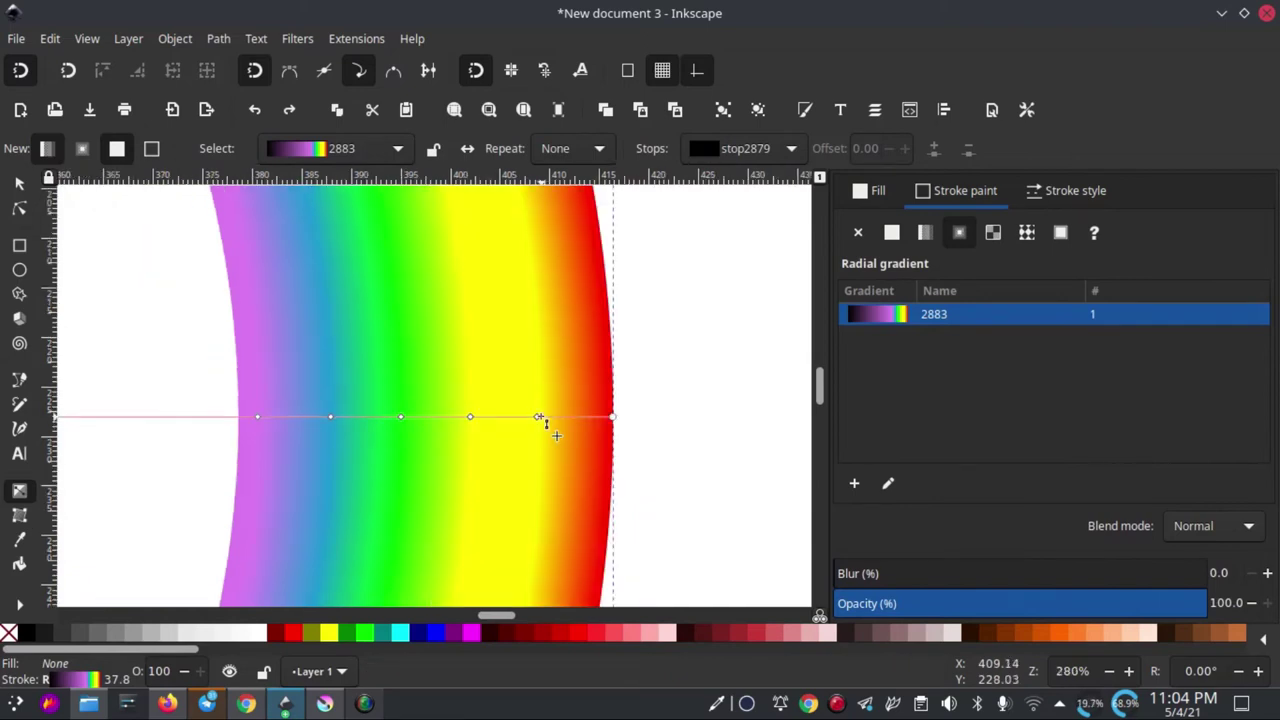
pyautogui.hotkey('ctrl', 'shift', 'z')
pyautogui.scroll(-1, 543, 386)
pyautogui.scroll(-1, 543, 388)
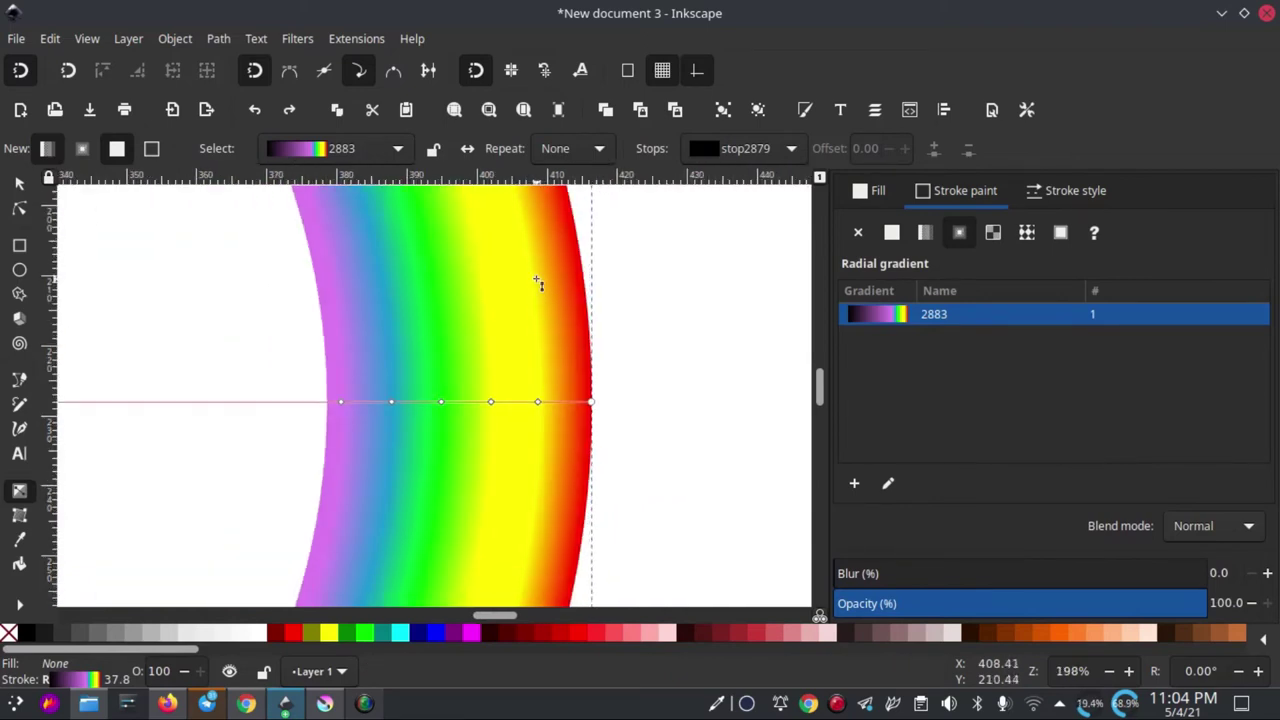
pyautogui.scroll(1, 480, 325)
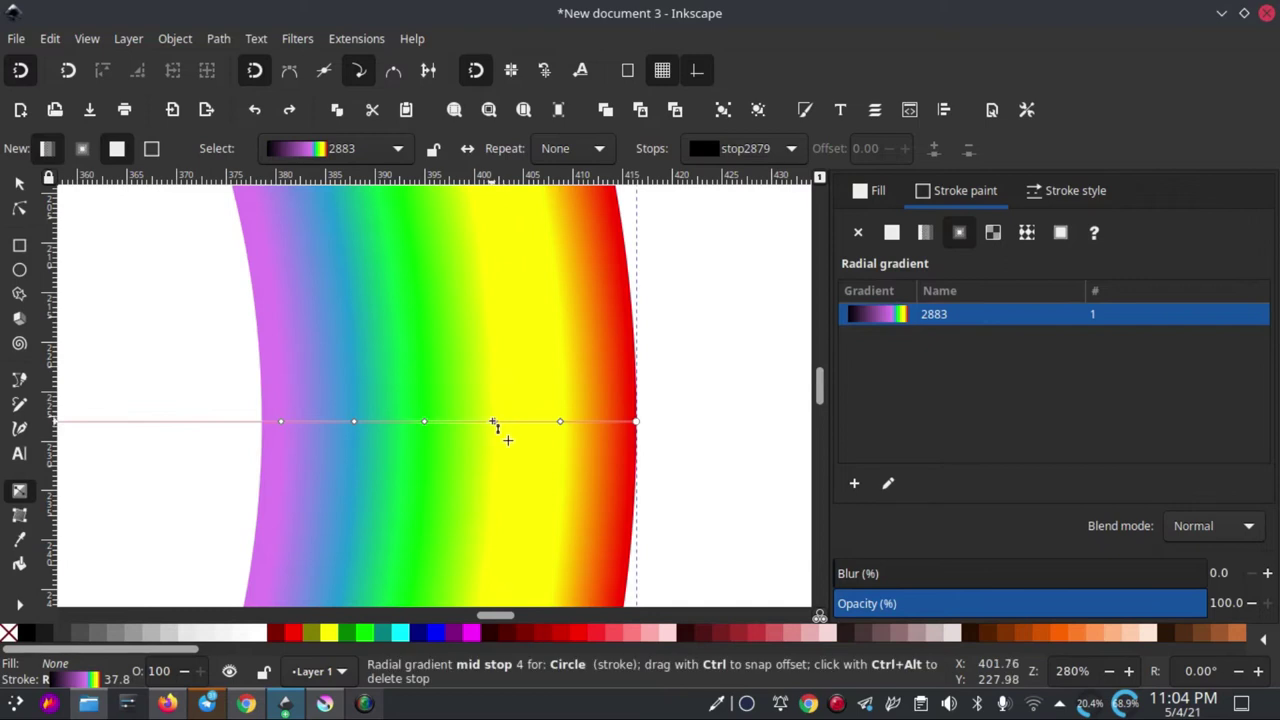
pyautogui.moveTo(562, 422)
pyautogui.mouseDown()
pyautogui.moveTo(663, 428)
pyautogui.moveTo(487, 421)
pyautogui.mouseUp()
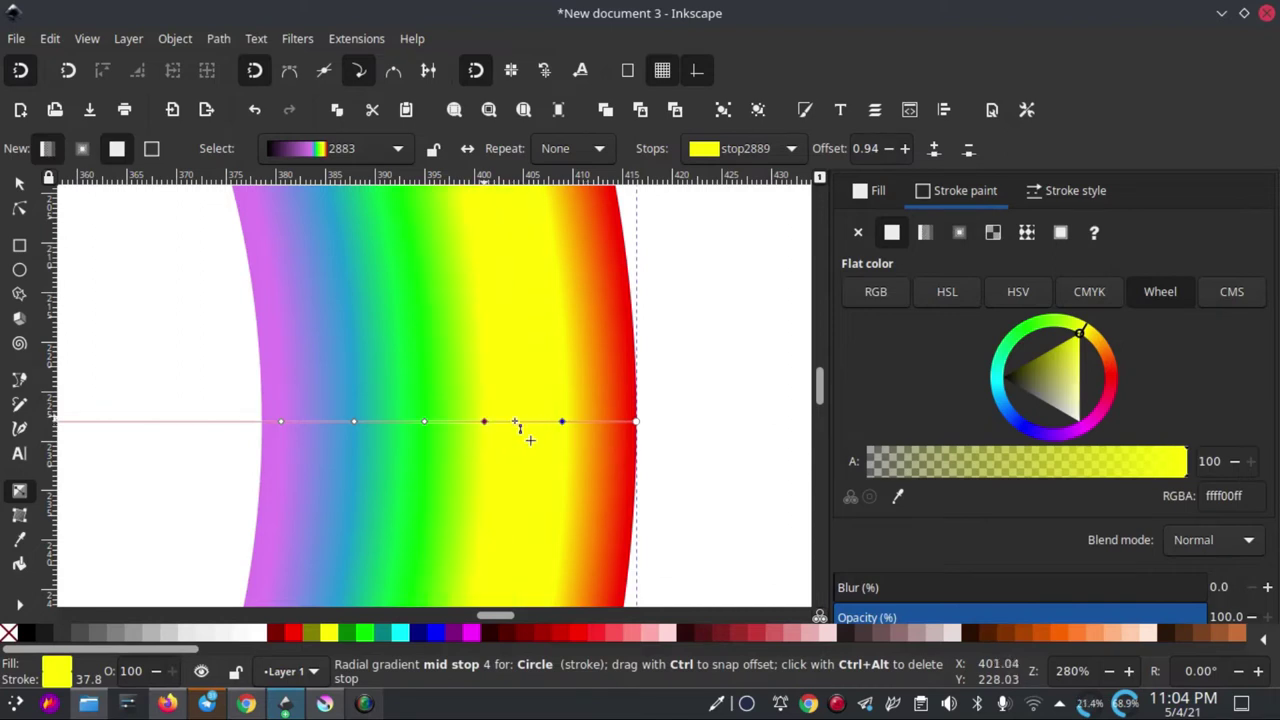
# Step: Recolour the outer yellow stop with red sampled from the arc's edge
pyautogui.click(562, 421)
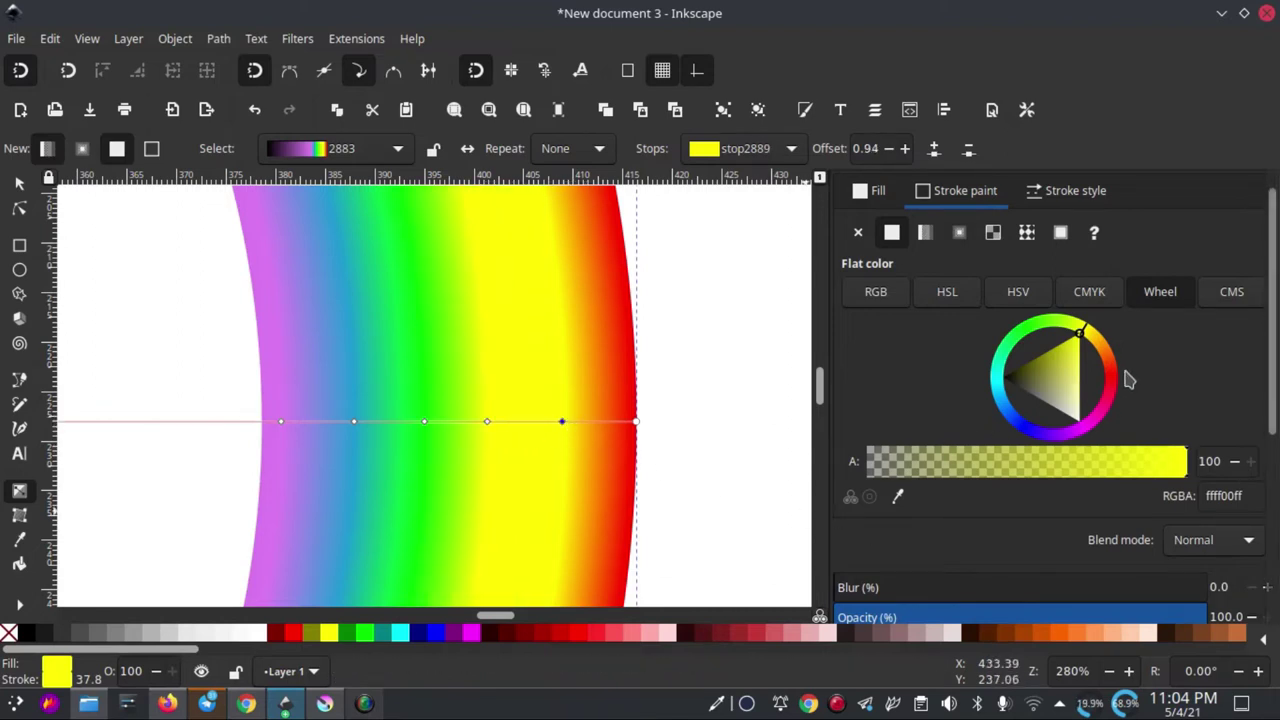
pyautogui.moveTo(1097, 340); pyautogui.dragTo(1106, 370)
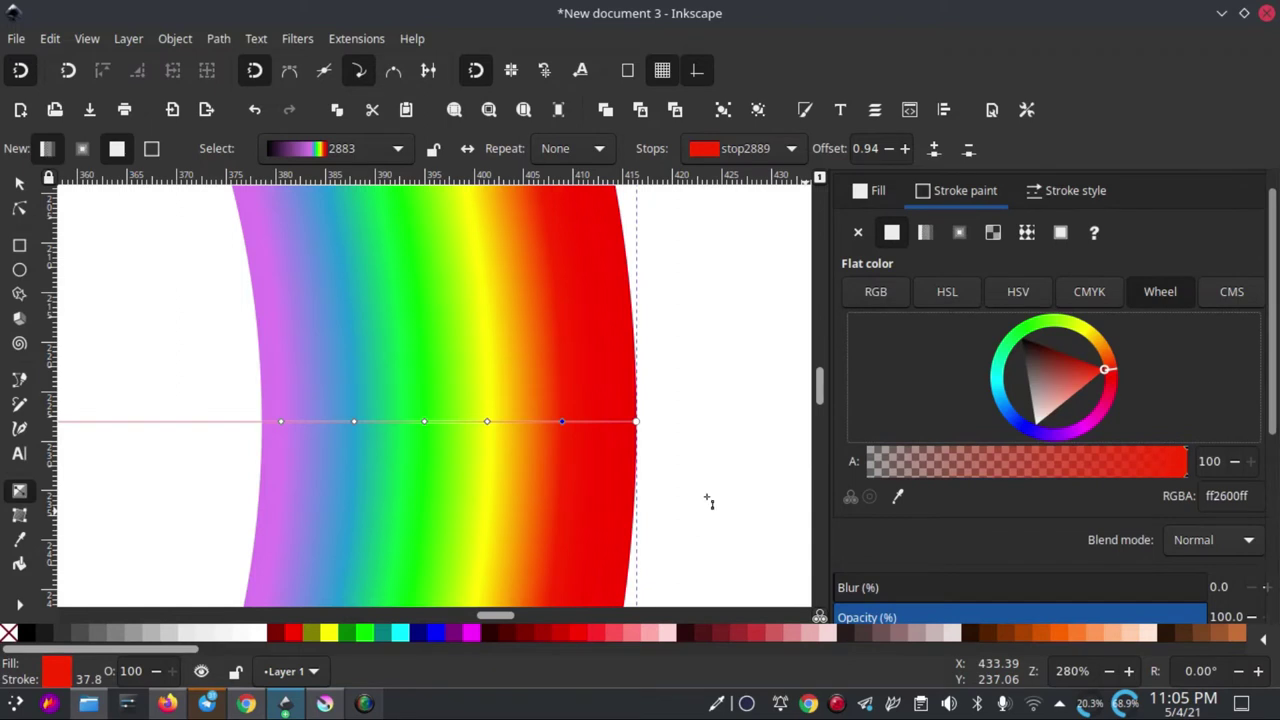
pyautogui.click(897, 496)
pyautogui.click(634, 400)
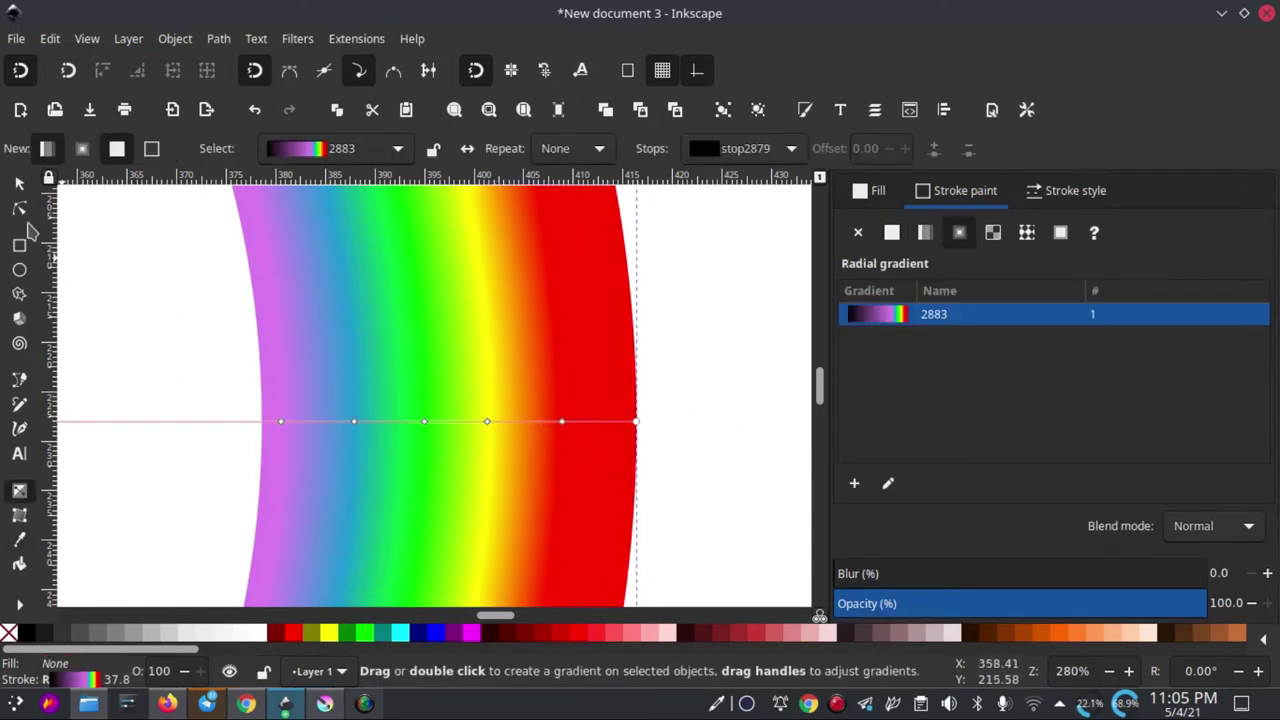
# Step: Recolour the green and blue stops yellow and push them outward toward the red
pyautogui.moveTo(488, 422); pyautogui.dragTo(590, 426)
pyautogui.click(561, 422)
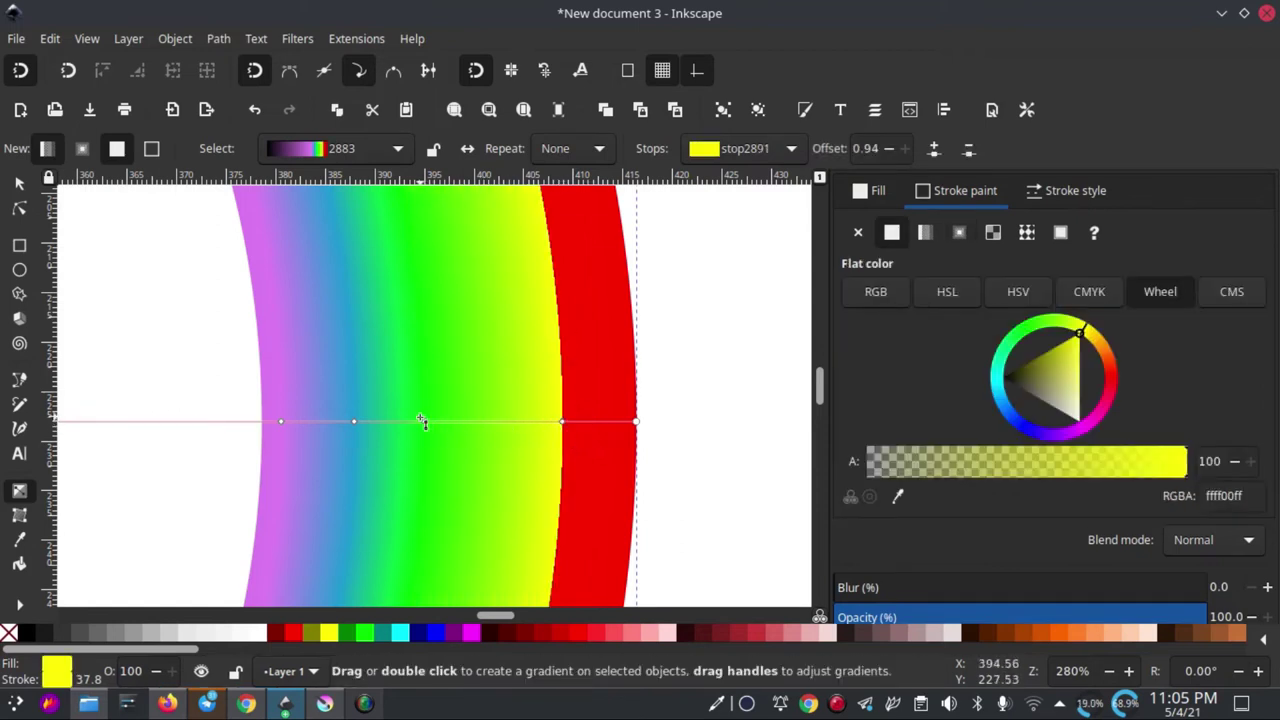
pyautogui.click(422, 421)
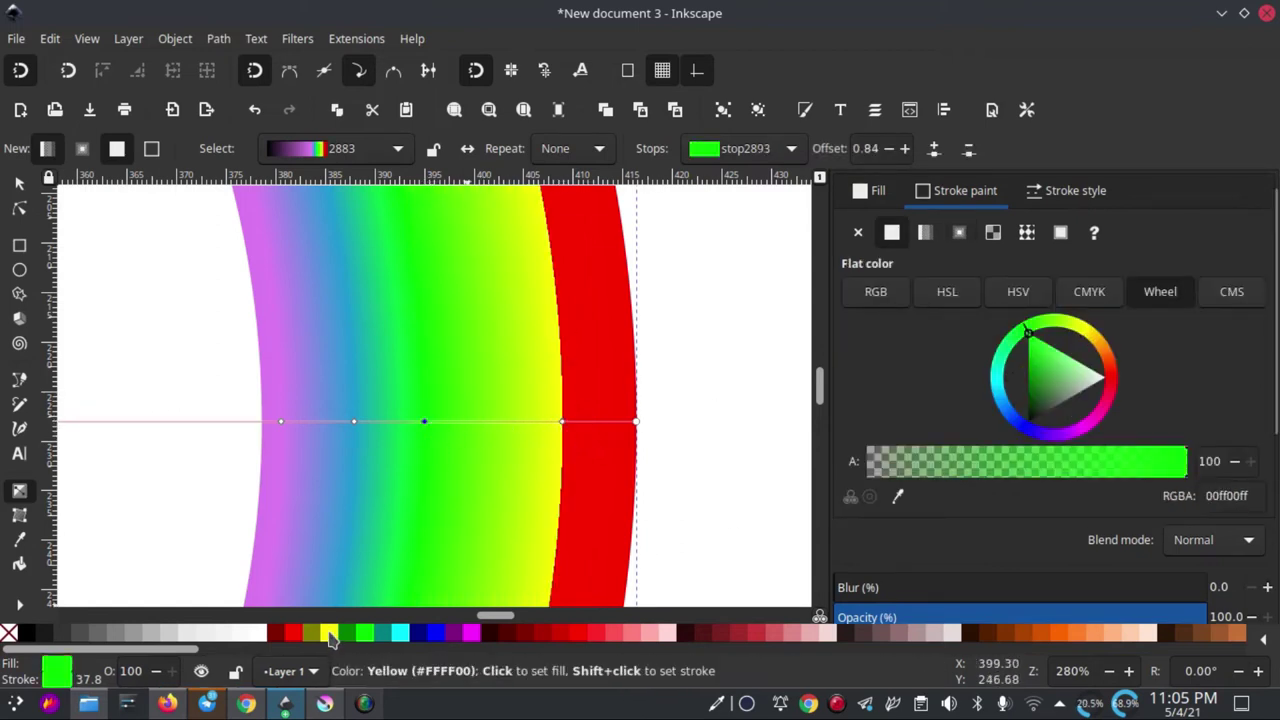
pyautogui.click(329, 633)
pyautogui.moveTo(424, 421); pyautogui.dragTo(491, 421)
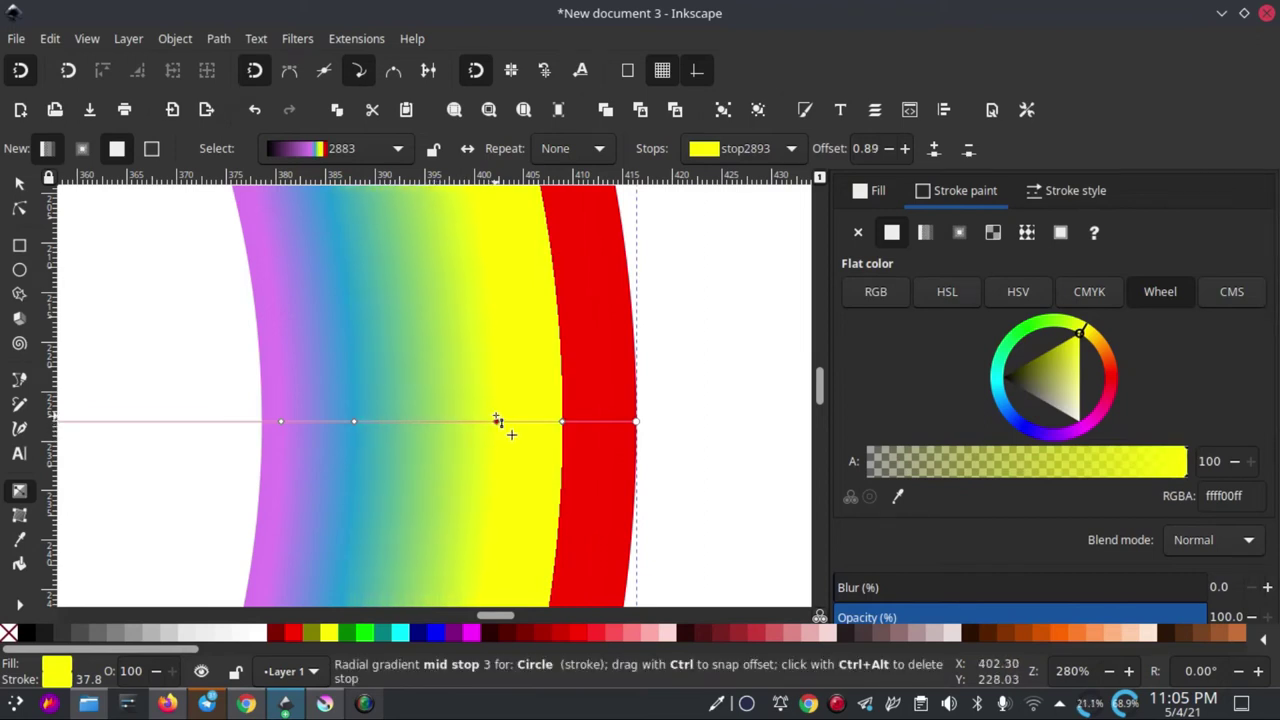
pyautogui.moveTo(354, 421); pyautogui.dragTo(427, 421)
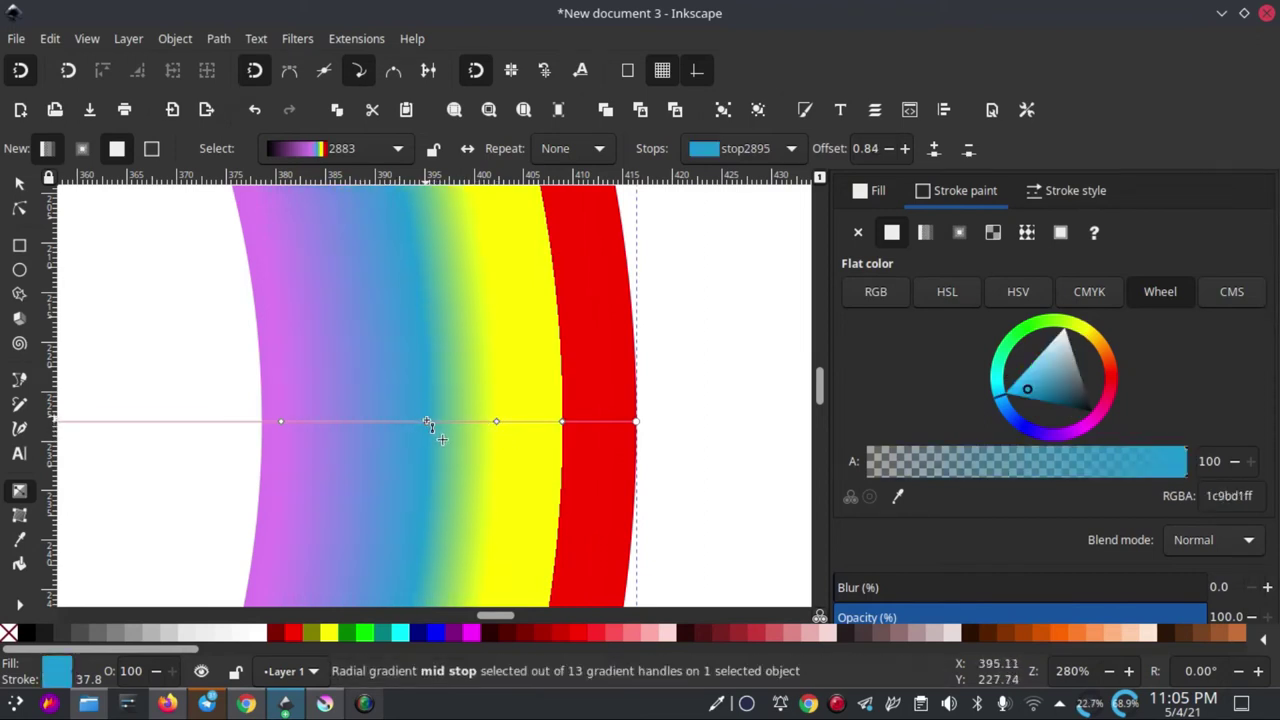
pyautogui.click(329, 633)
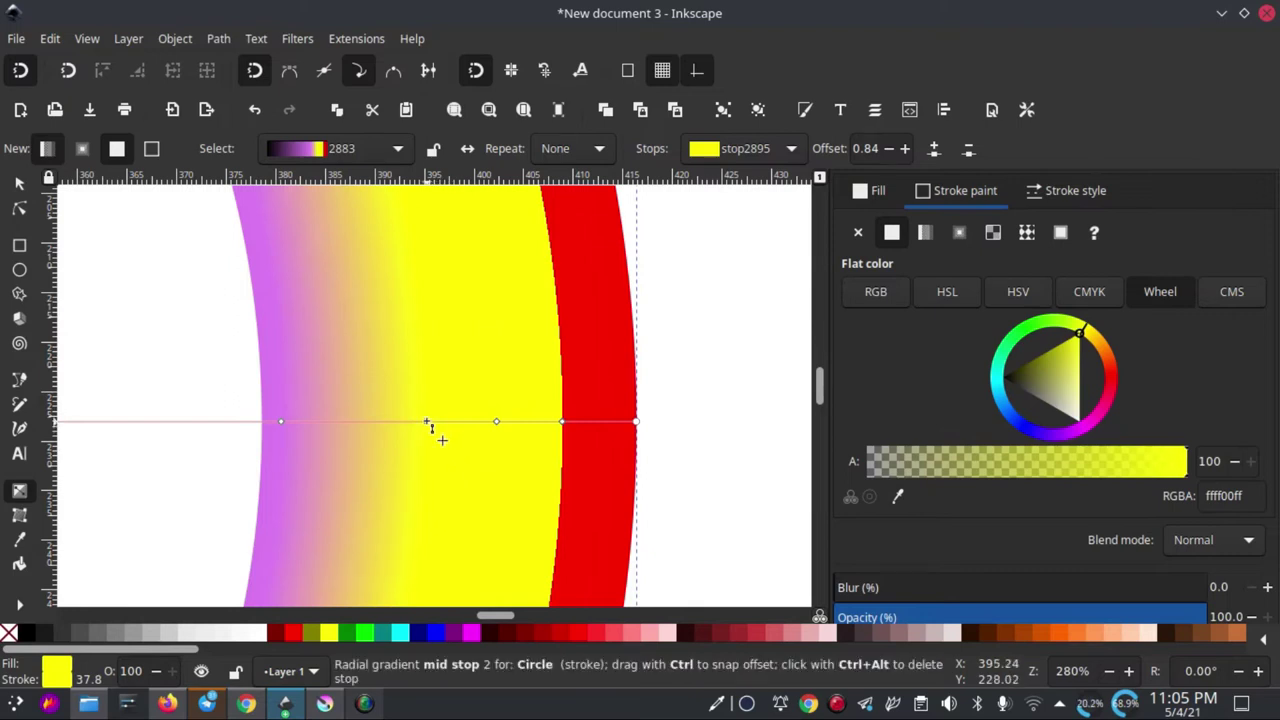
pyautogui.moveTo(427, 421); pyautogui.dragTo(512, 427)
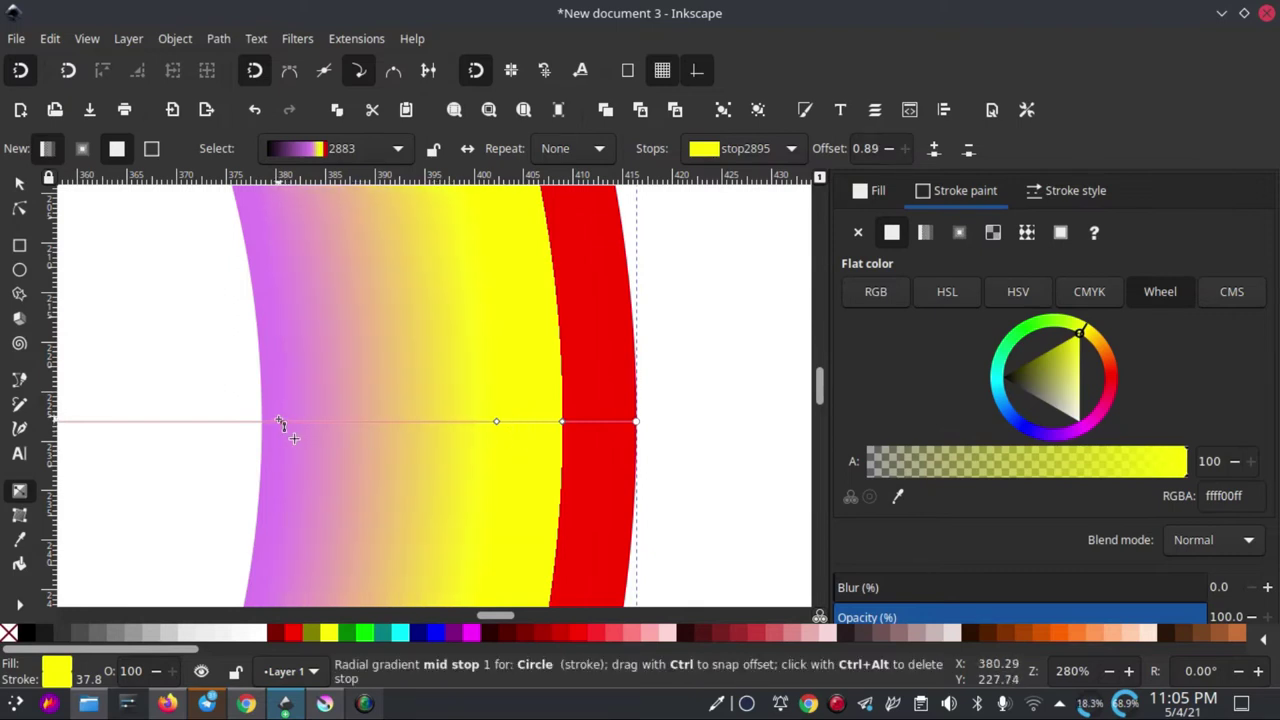
# Step: Stretch the purple band out to the yellow and deselect the gradient stop
pyautogui.moveTo(307, 430); pyautogui.dragTo(512, 432)
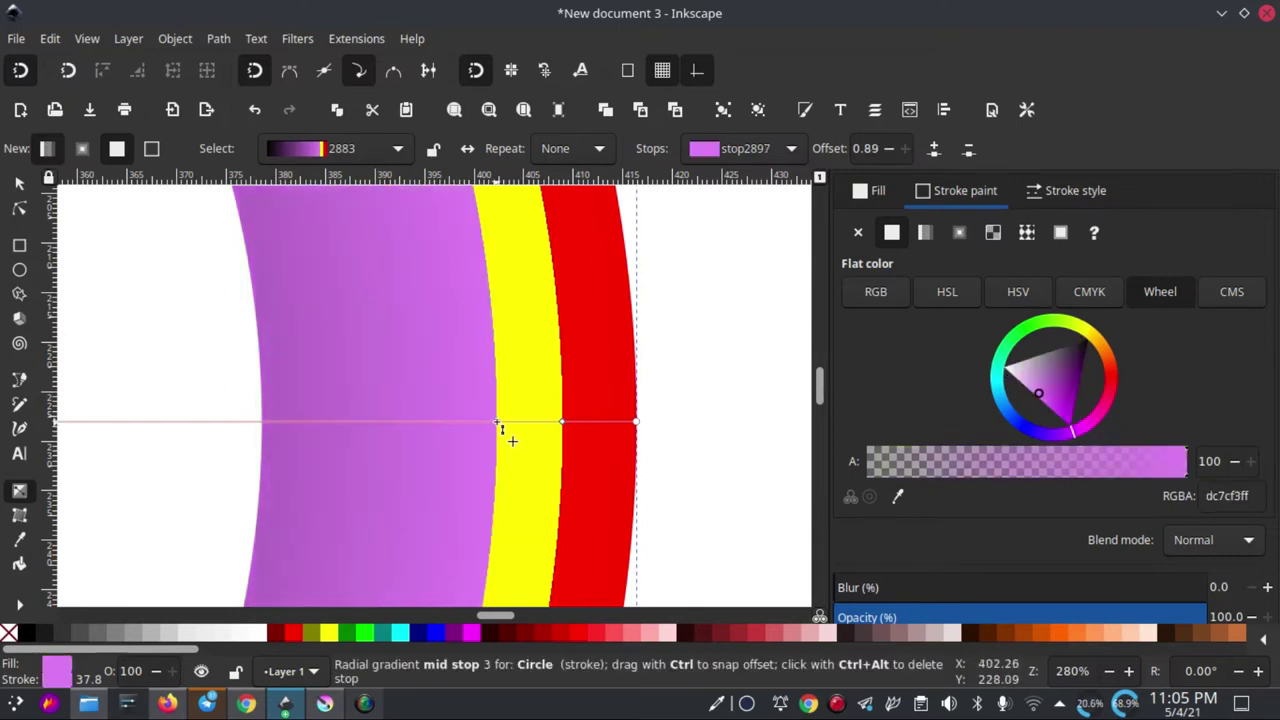
pyautogui.scroll(-3, 551, 430)
pyautogui.scroll(-1, 545, 420)
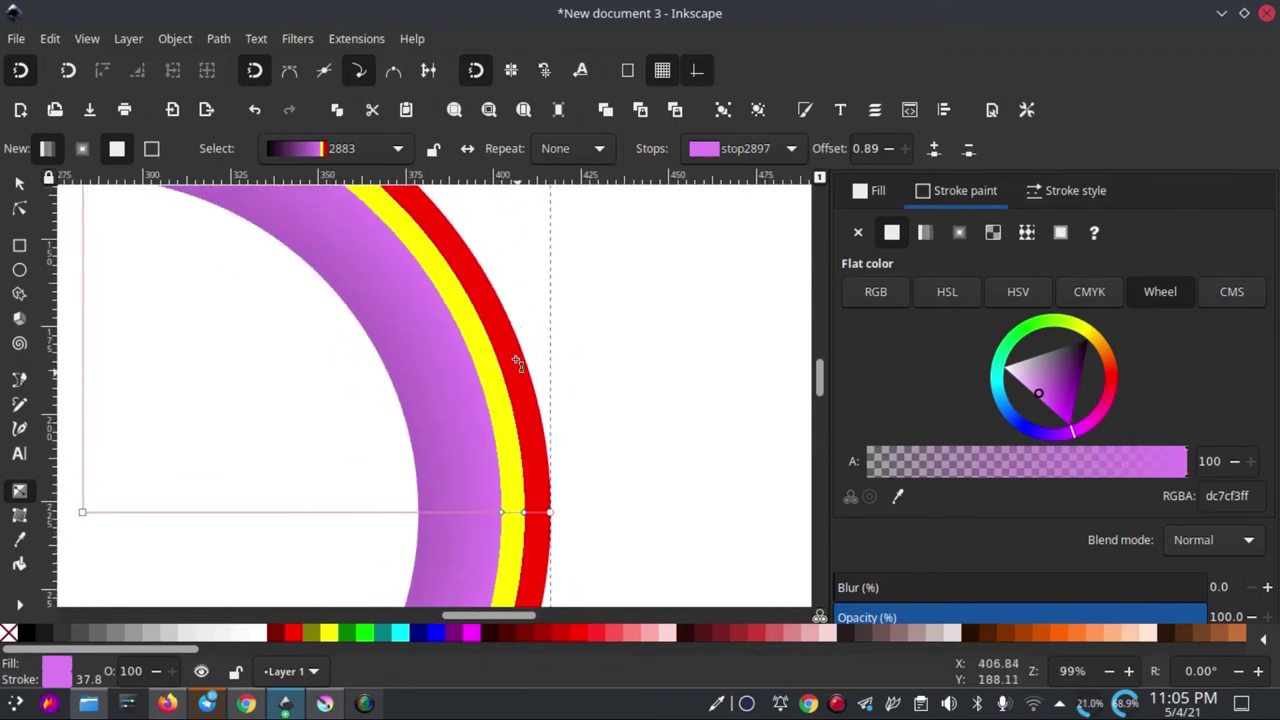
pyautogui.scroll(3, 506, 371)
pyautogui.scroll(2, 506, 371)
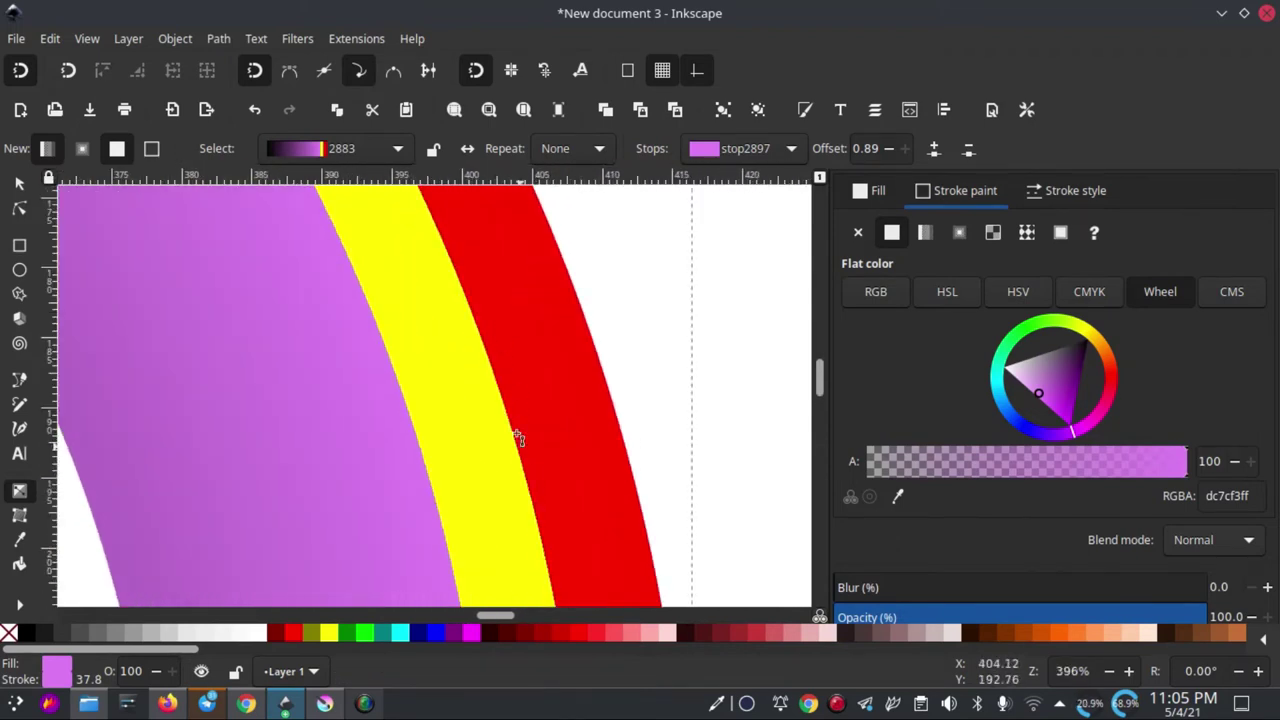
pyautogui.scroll(-2, 551, 466)
pyautogui.scroll(-2, 551, 434)
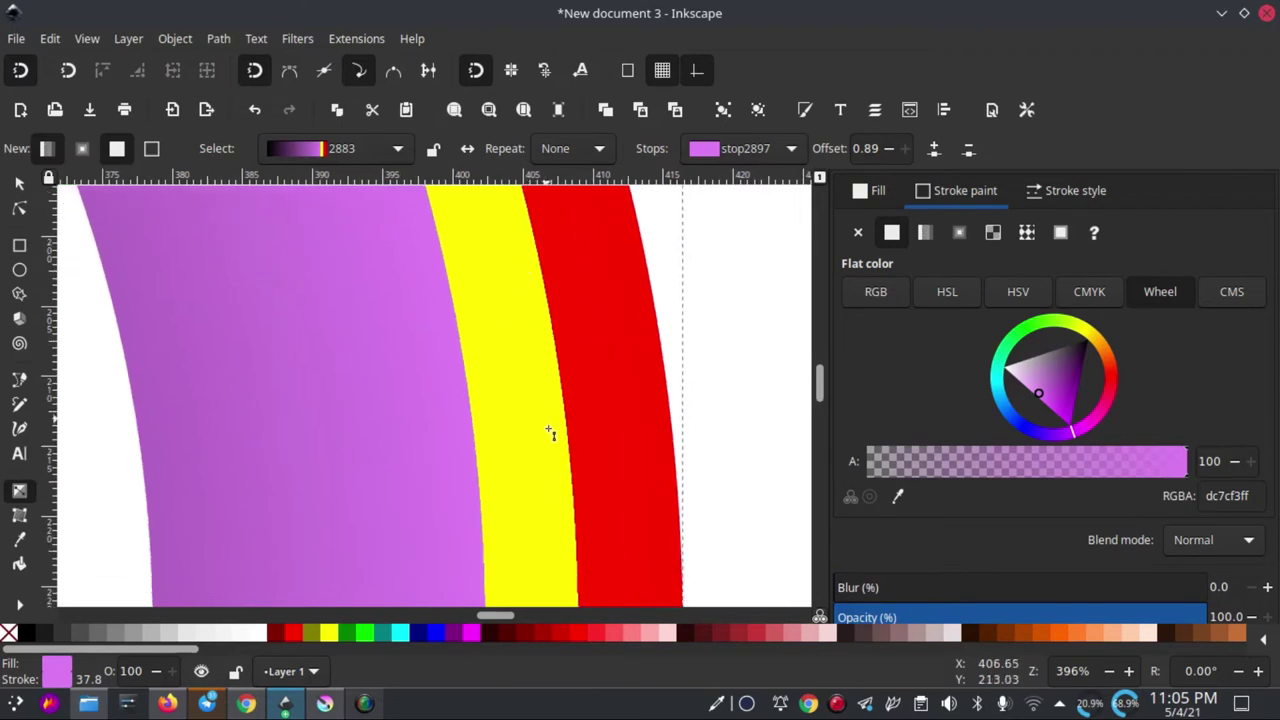
pyautogui.scroll(-1, 537, 397)
pyautogui.click(545, 440)
pyautogui.scroll(-1, 545, 440)
pyautogui.scroll(-1, 545, 440)
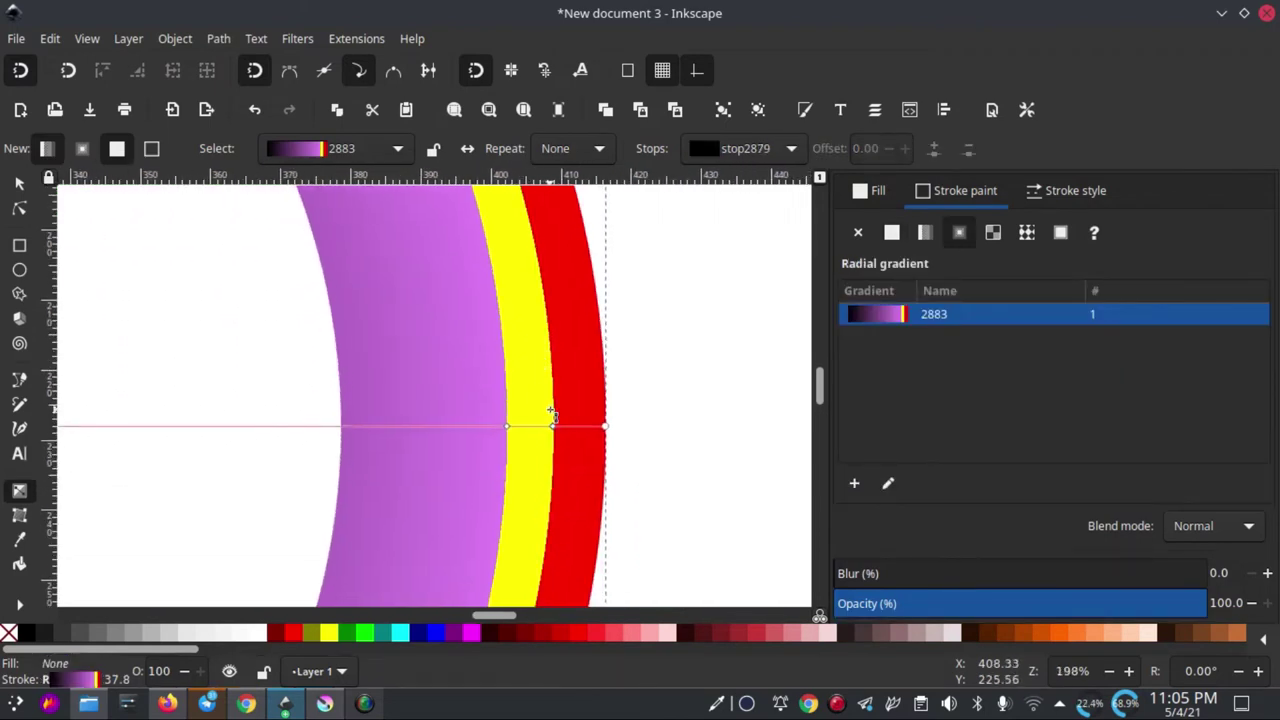
# Step: Undo to restore the full violet-to-red rainbow, then nudge the red and yellow stops outward
pyautogui.hotkey('ctrl', 'z')
pyautogui.hotkey('ctrl', 'z')
pyautogui.hotkey('ctrl', 'z')
pyautogui.hotkey('ctrl', 'z')
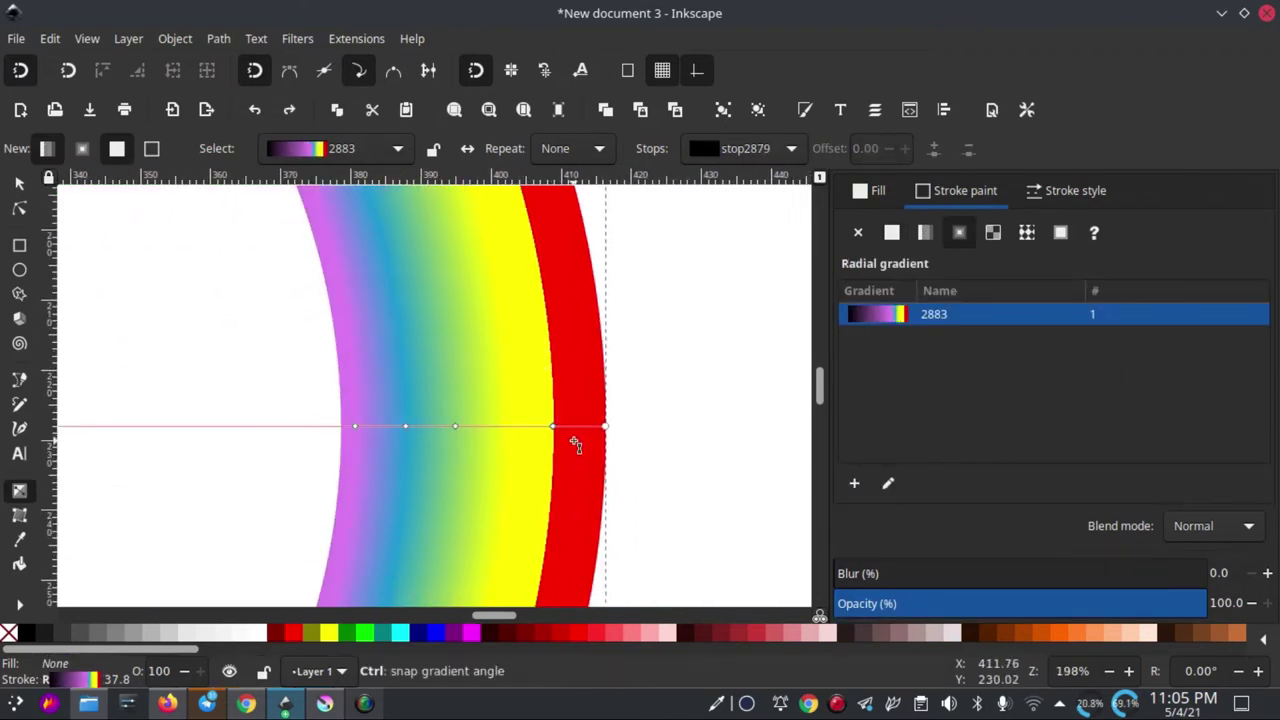
pyautogui.hotkey('ctrl', 'z')
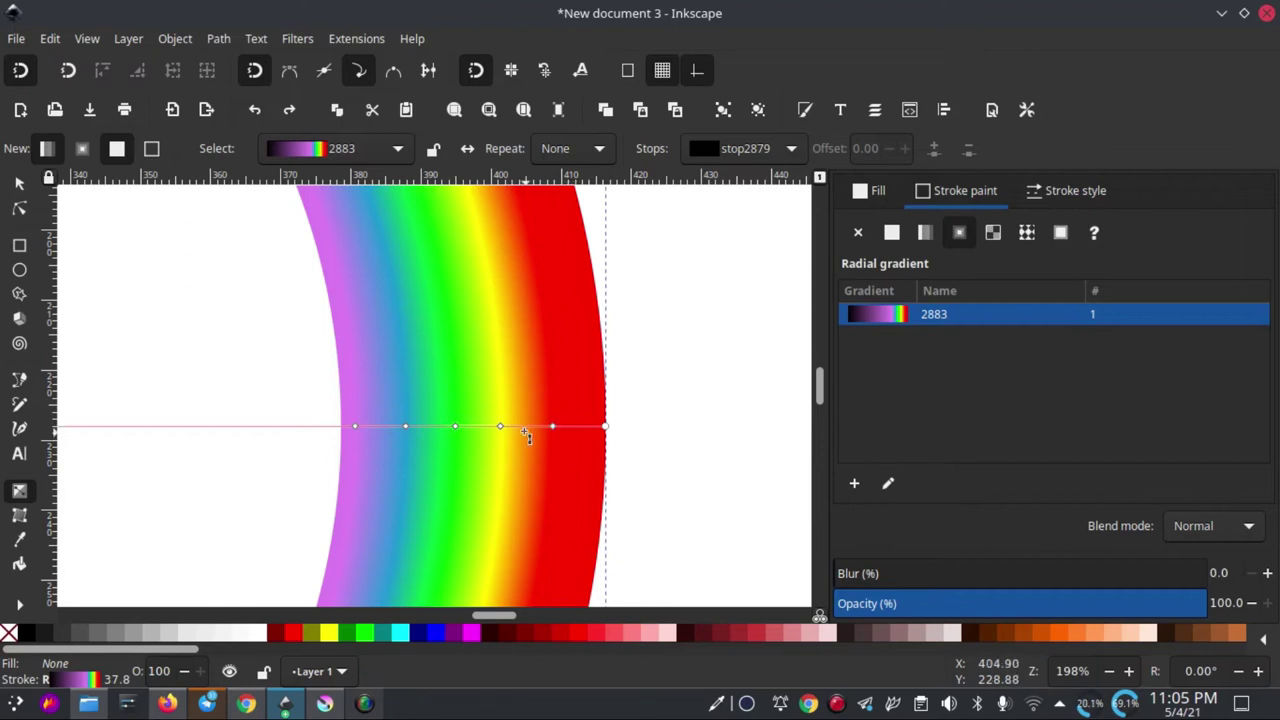
pyautogui.moveTo(557, 428); pyautogui.dragTo(582, 428)
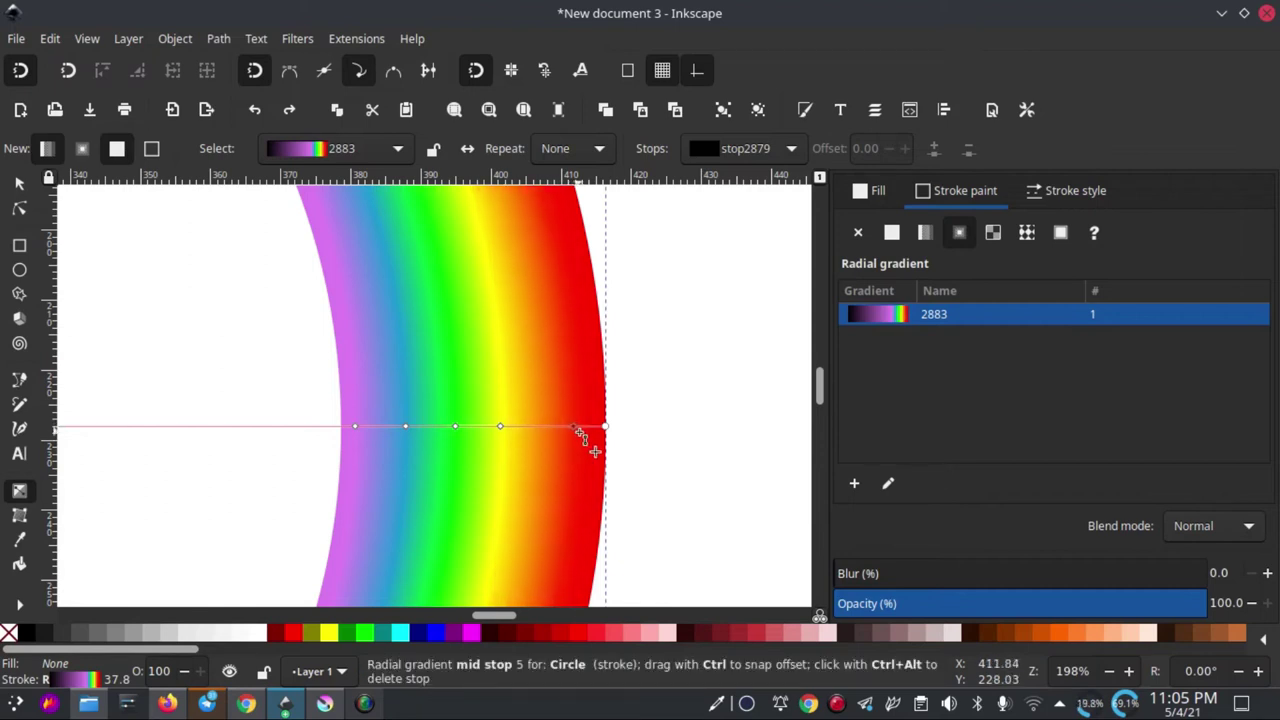
pyautogui.moveTo(500, 427)
pyautogui.mouseDown()
pyautogui.moveTo(529, 427)
pyautogui.moveTo(372, 428)
pyautogui.mouseUp()
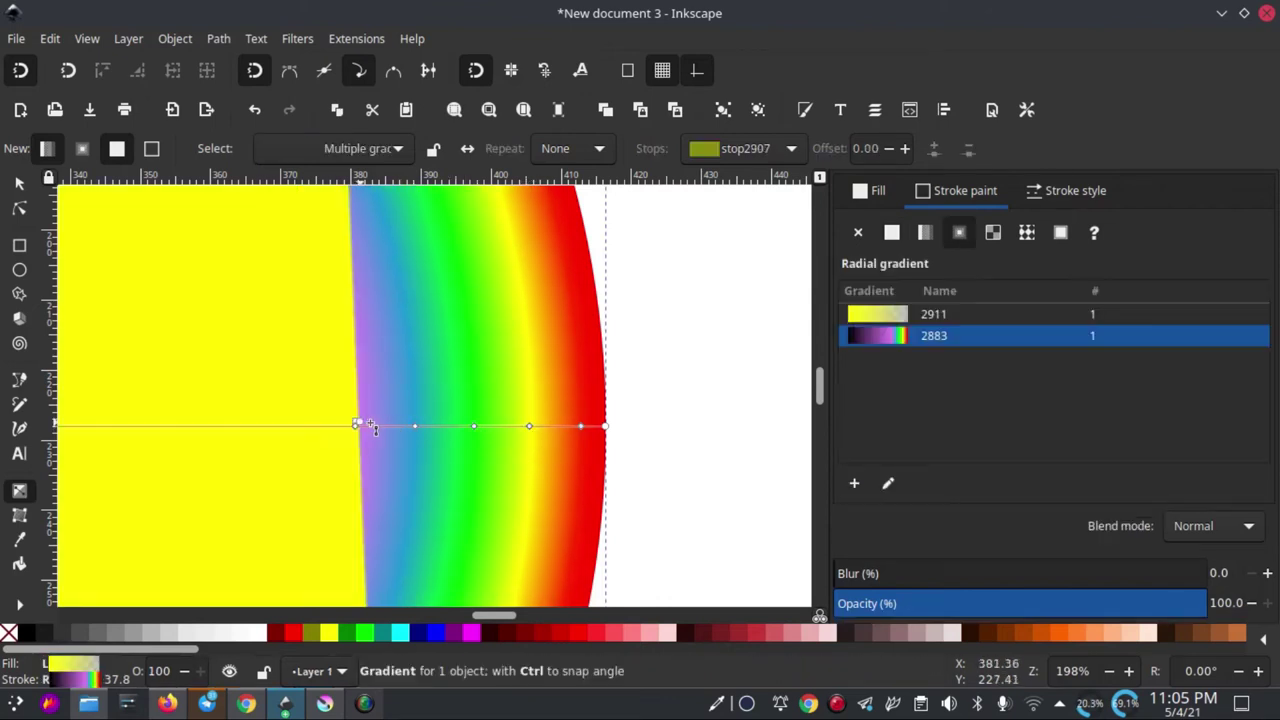
pyautogui.hotkey('ctrl', 'z')
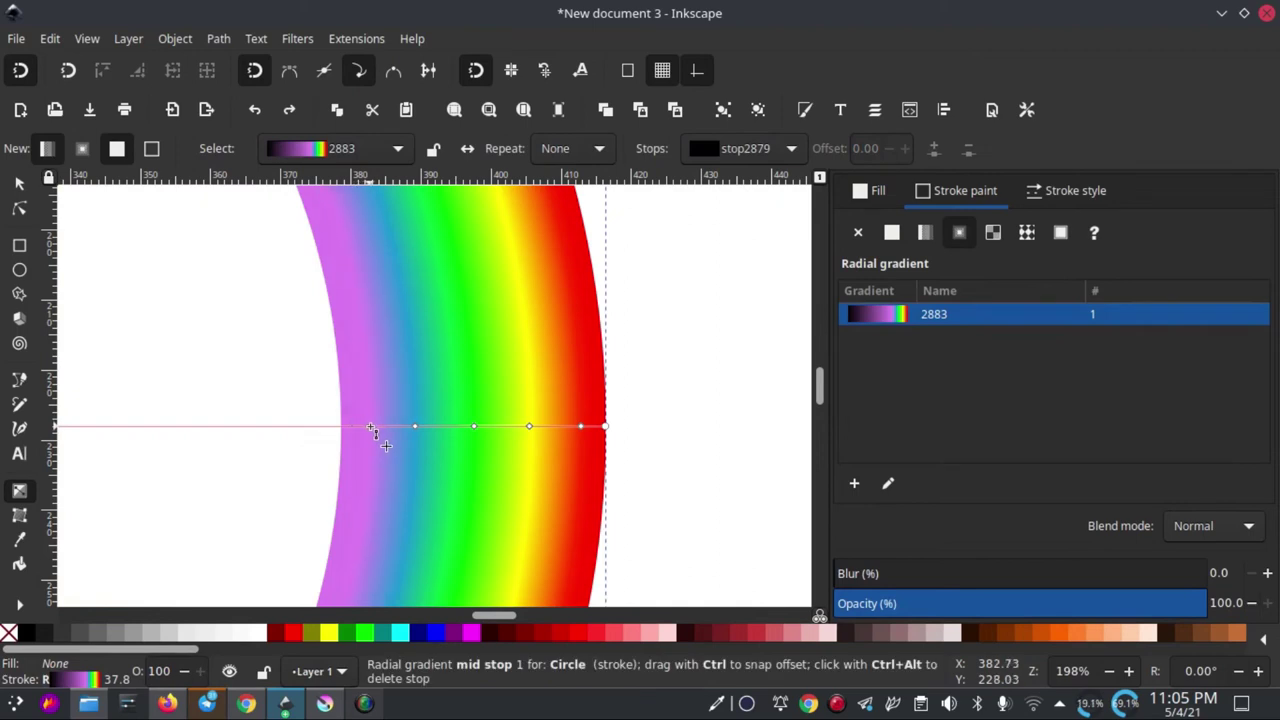
# Step: Drag the whole rainbow ring so its centre sits on the page's right edge
pyautogui.click(414, 426)
pyautogui.scroll(-4, 450, 400)
pyautogui.scroll(-1, 483, 380)
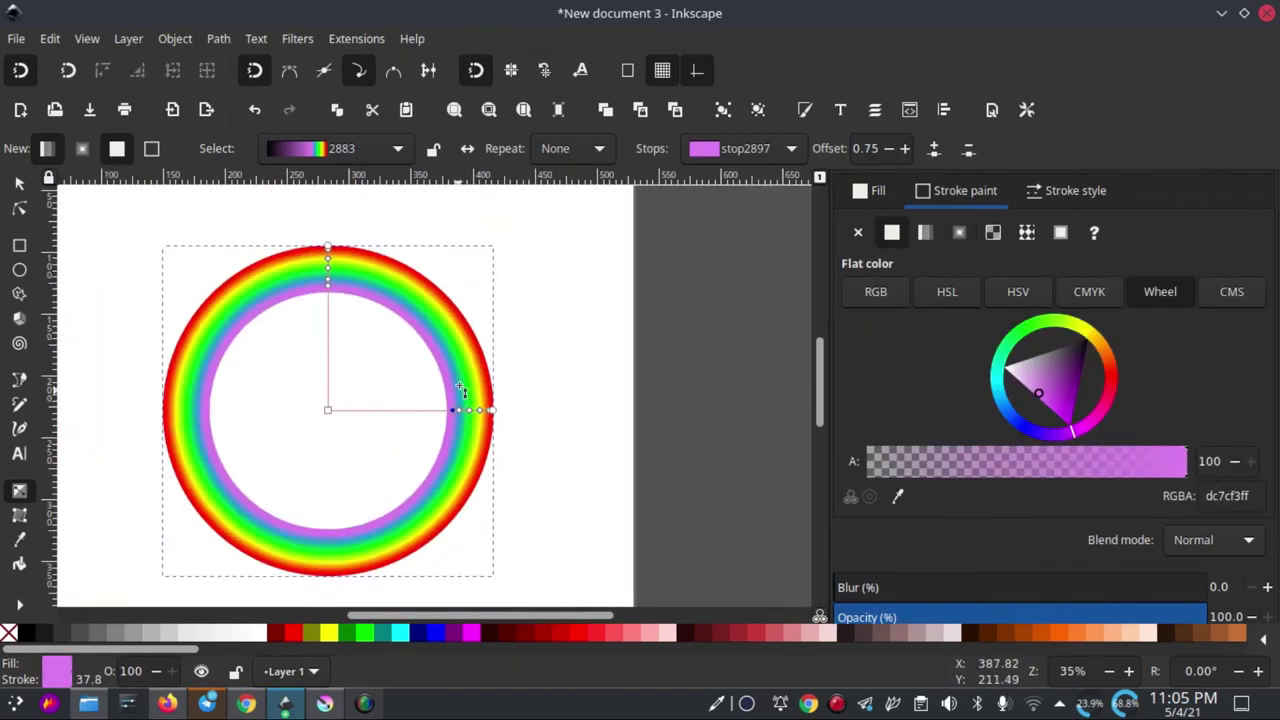
pyautogui.click(22, 188)
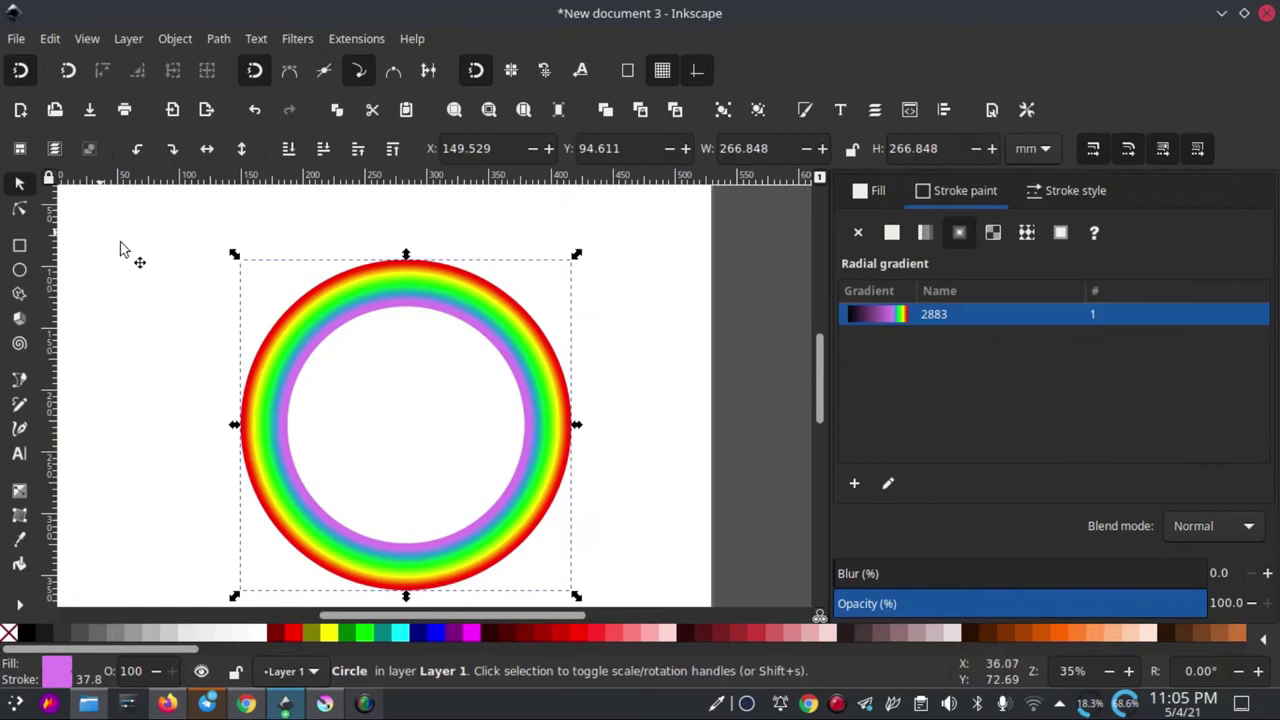
pyautogui.scroll(-1, 520, 360)
pyautogui.moveTo(517, 360); pyautogui.dragTo(763, 328)
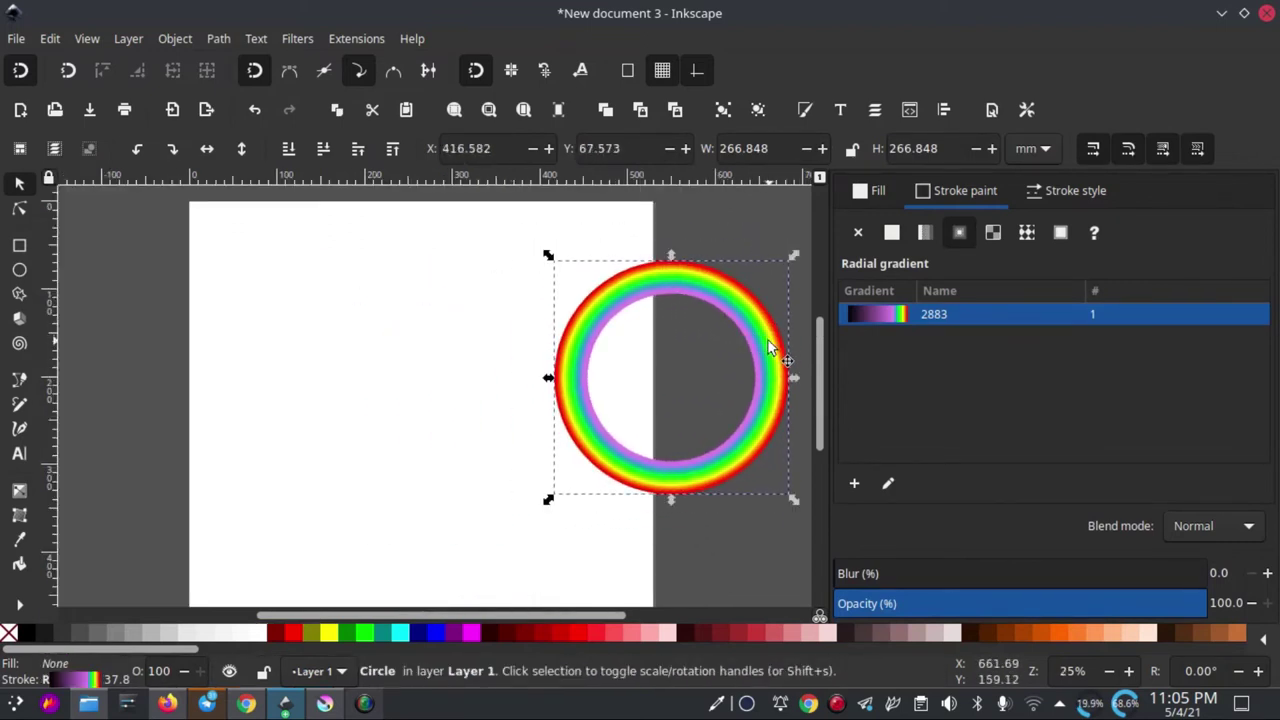
pyautogui.hscroll(3, 677, 306)
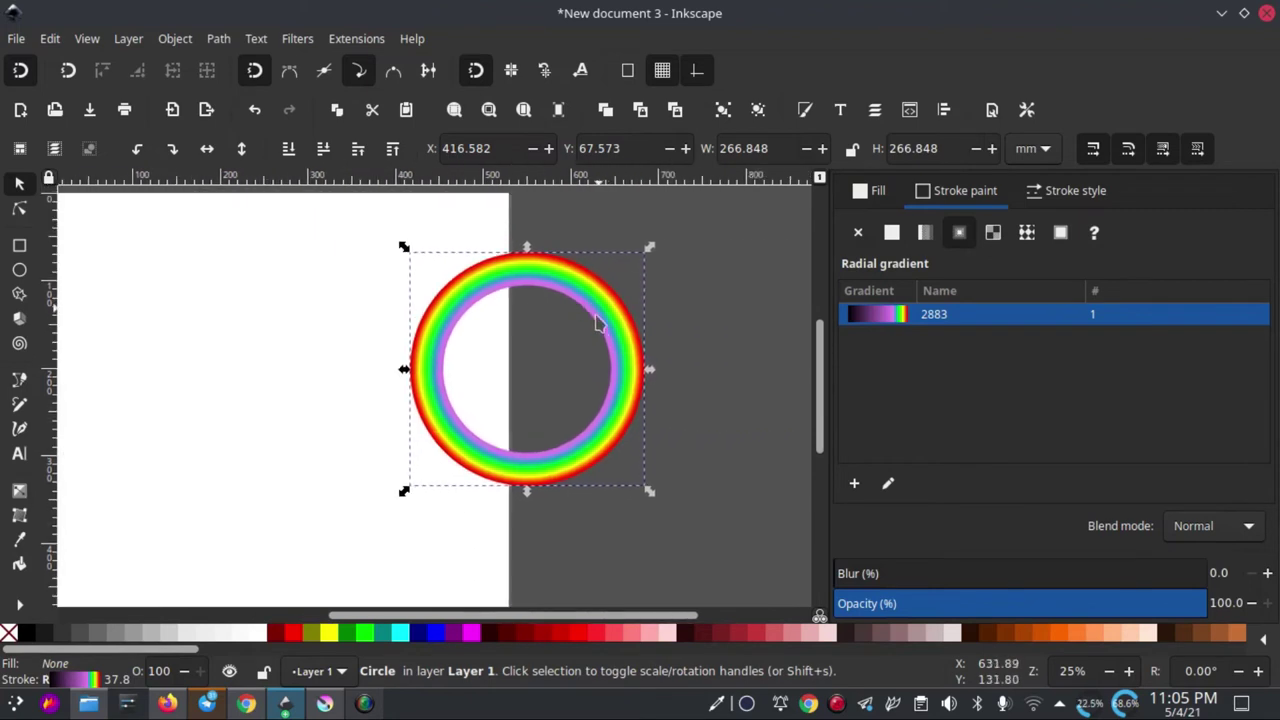
pyautogui.hscroll(2, 590, 318)
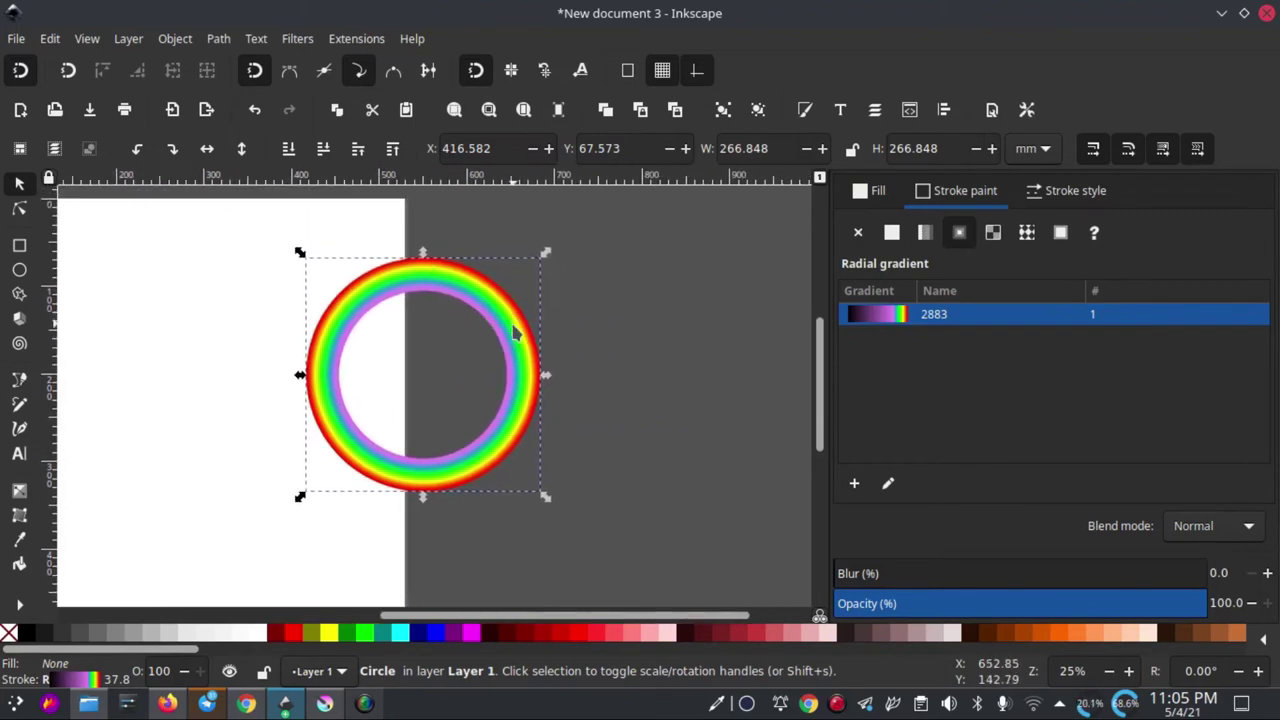
pyautogui.rightClick(508, 340)
# Step: Duplicate the rainbow ring to the right, fill the copy white, and paint its stroke over the fill
pyautogui.click(557, 268)
pyautogui.moveTo(521, 330); pyautogui.dragTo(775, 333)
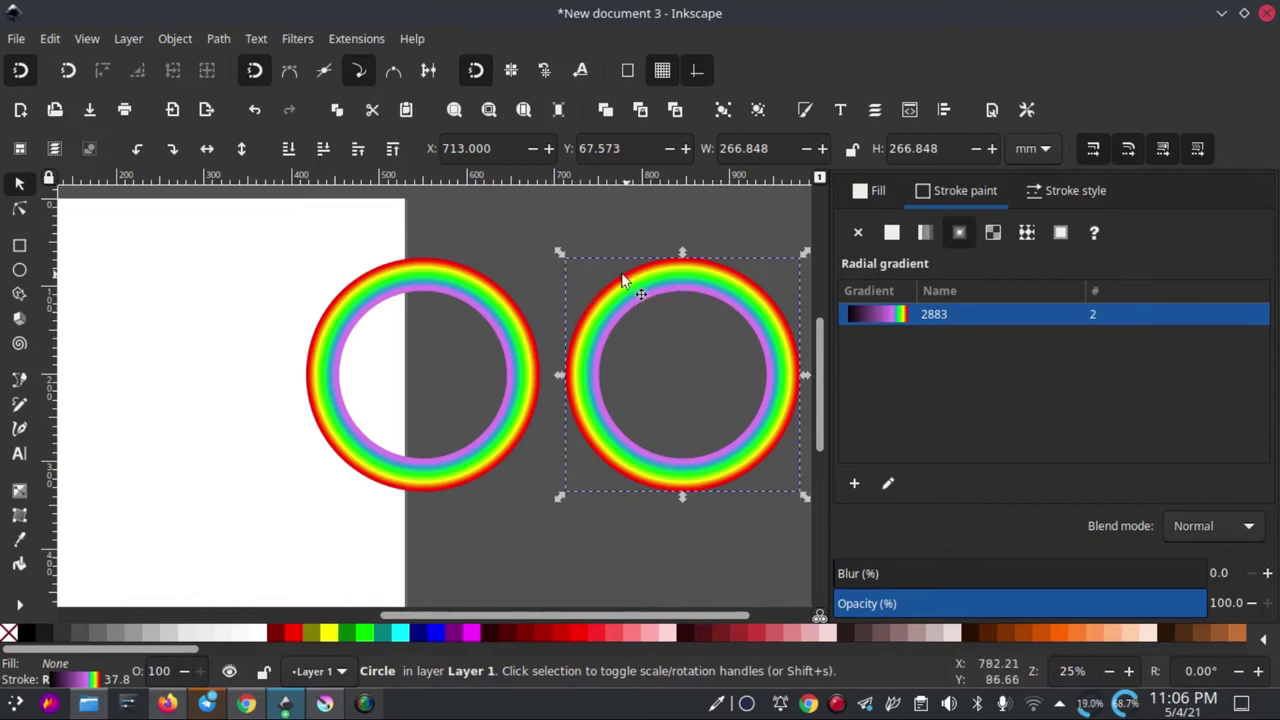
pyautogui.click(262, 632)
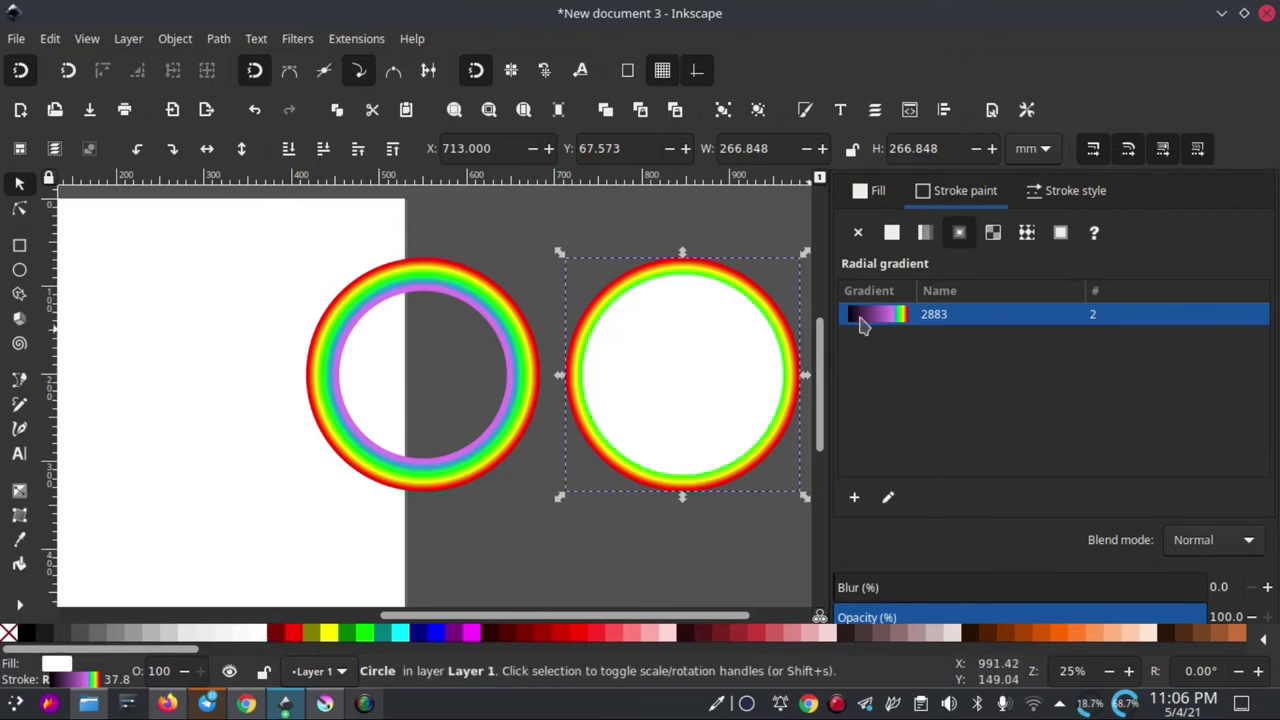
pyautogui.click(1066, 190)
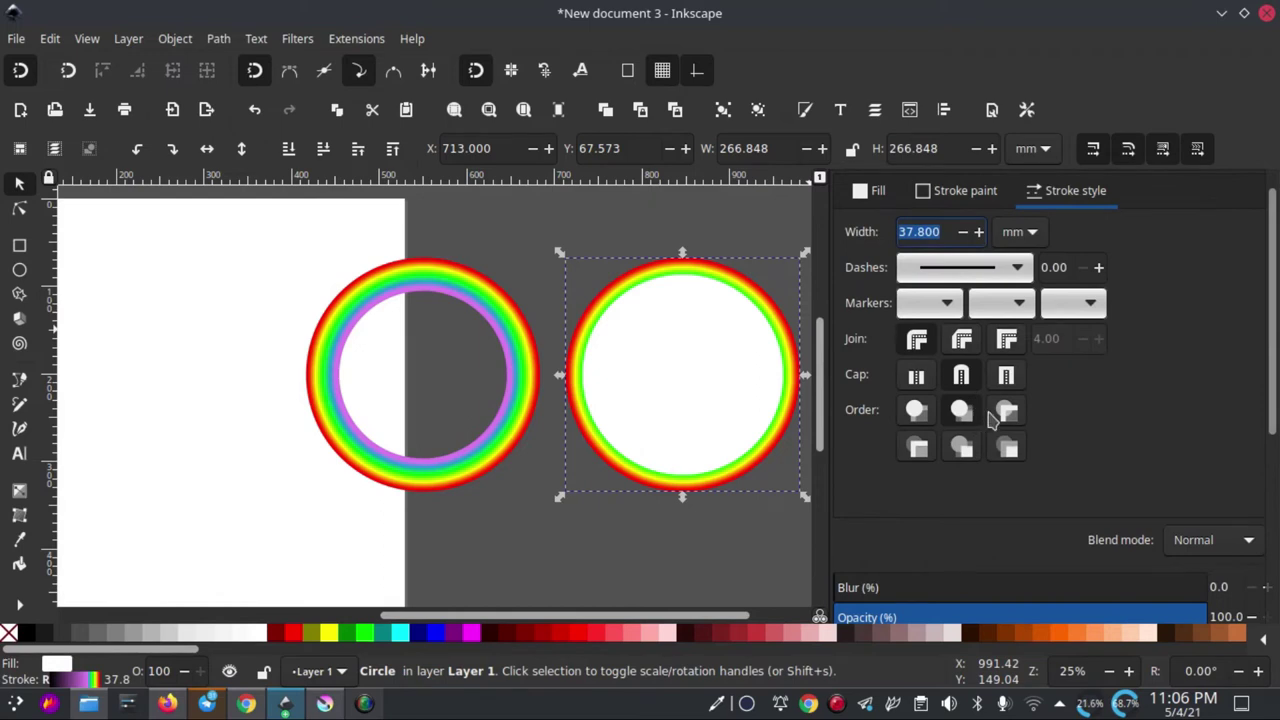
pyautogui.click(1006, 410)
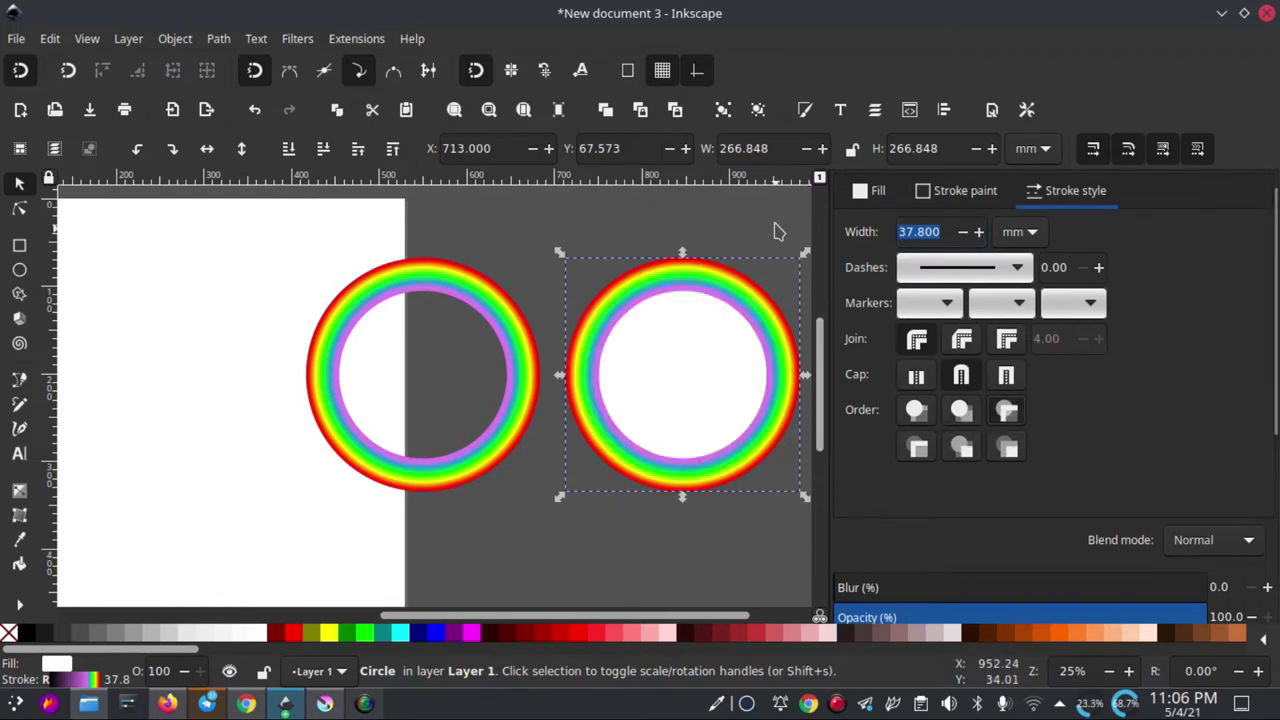
pyautogui.press('Escape')
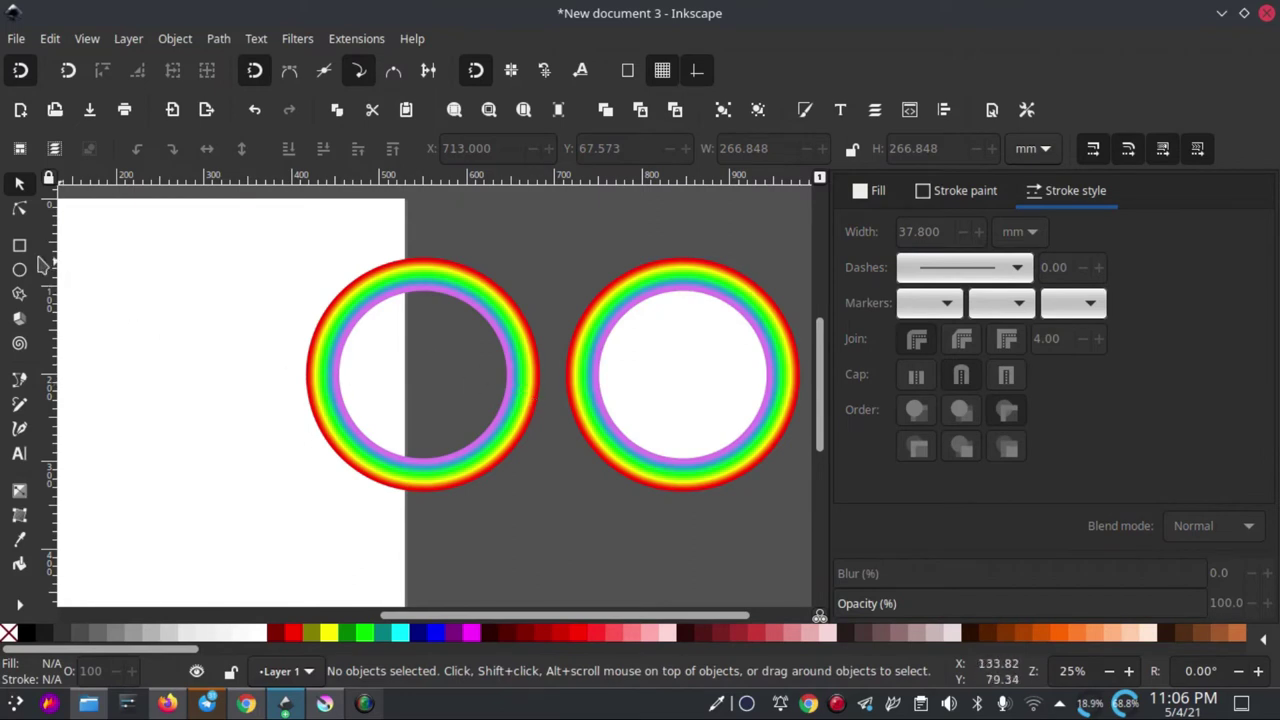
# Step: Draw a closed five-node polygon covering the lower half of the left rainbow ring
pyautogui.click(19, 381)
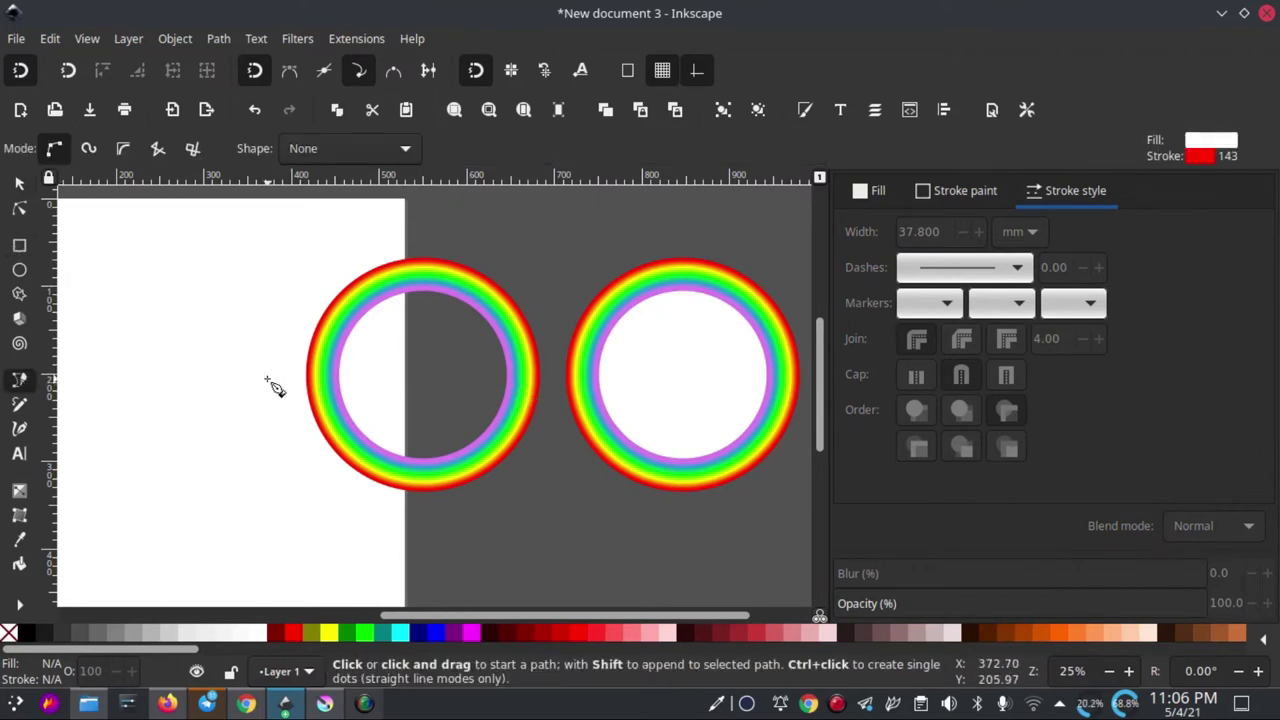
pyautogui.click(264, 377)
pyautogui.click(553, 378)
pyautogui.click(545, 545)
pyautogui.click(375, 560)
pyautogui.click(252, 456)
pyautogui.click(272, 378)
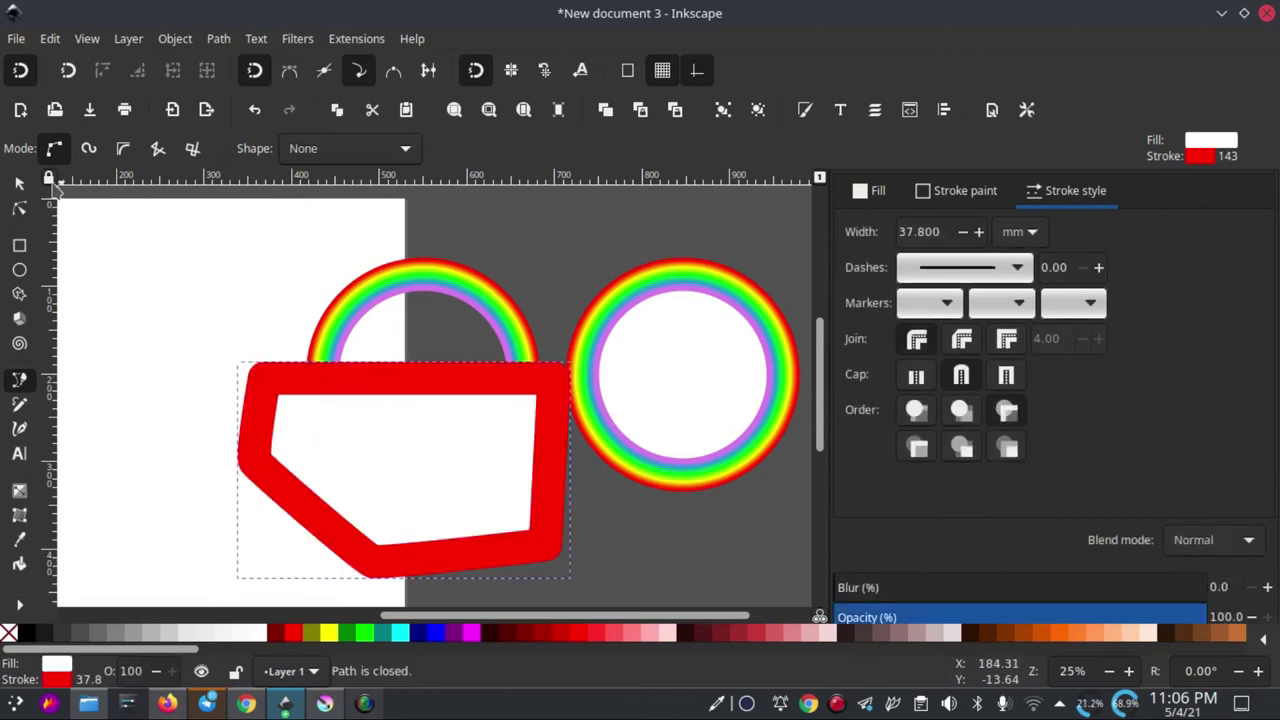
# Step: Give the polygon a bright green fill with no outline
pyautogui.click(19, 183)
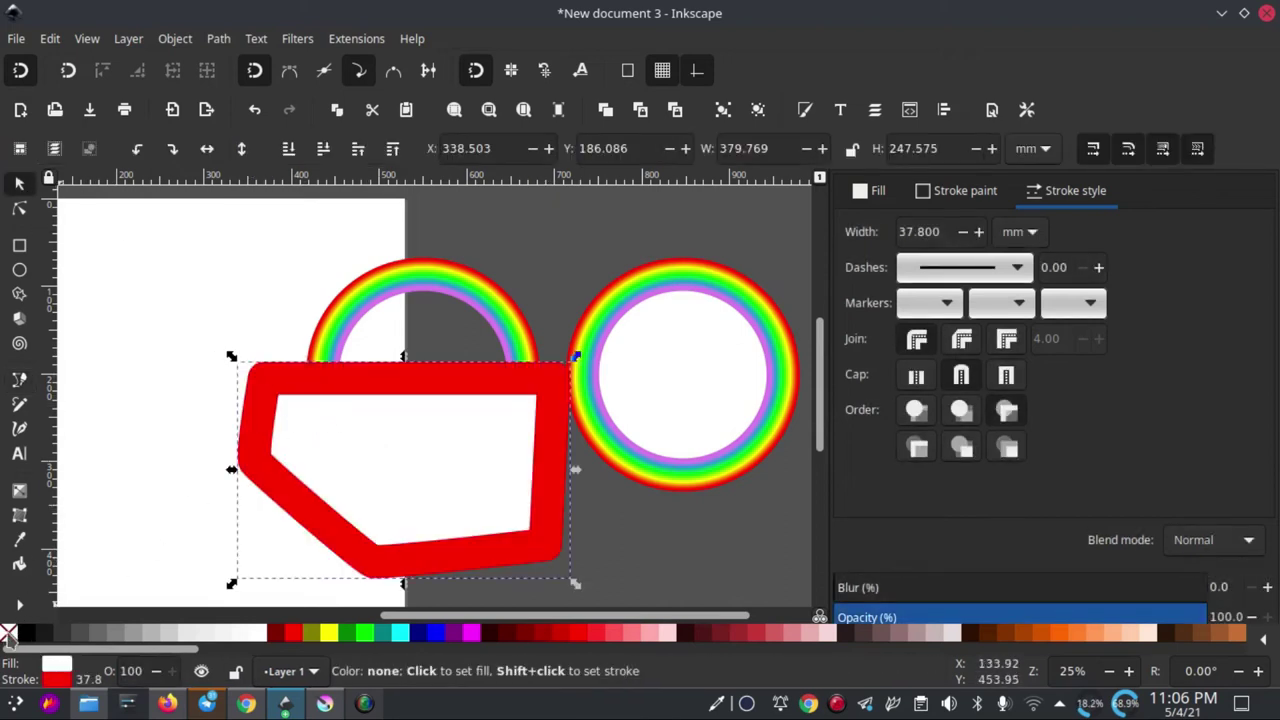
pyautogui.keyDown('shift'); pyautogui.click(8, 632); pyautogui.keyUp('shift')
pyautogui.click(365, 632)
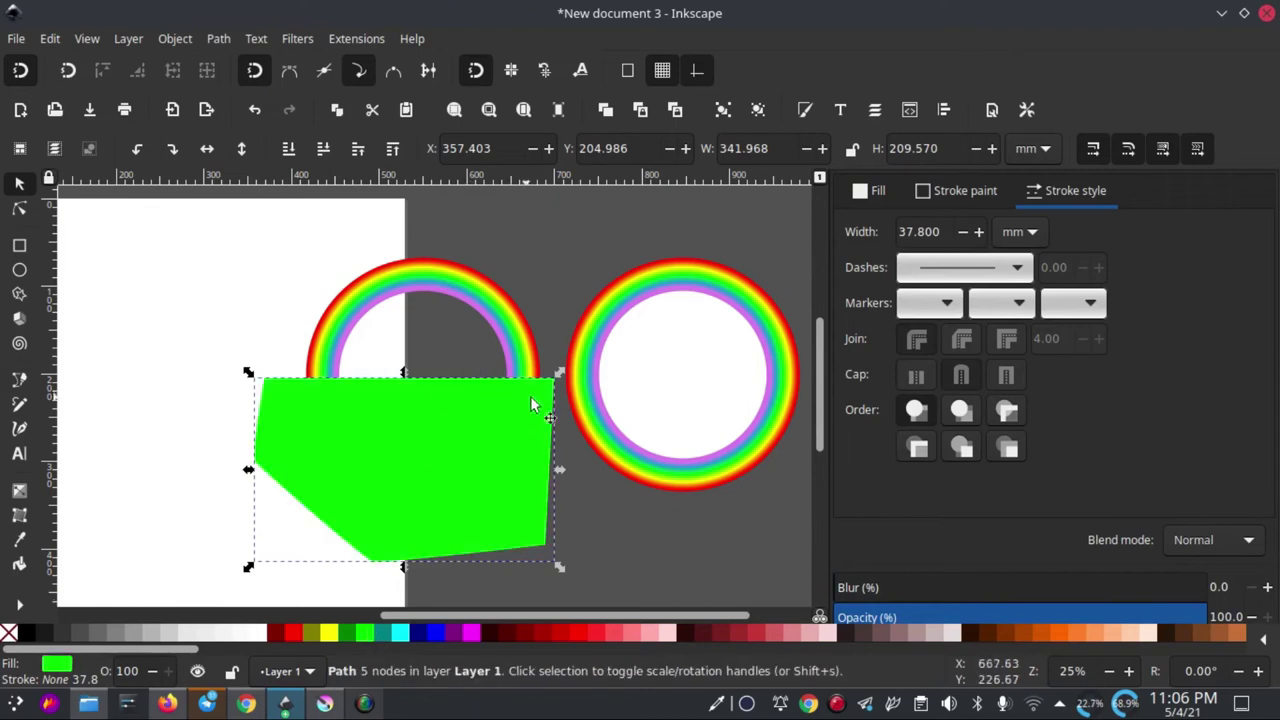
# Step: Lower the green polygon's opacity to about 71%, then select it together with the rainbow ring
pyautogui.moveTo(1173, 617); pyautogui.dragTo(1096, 614)
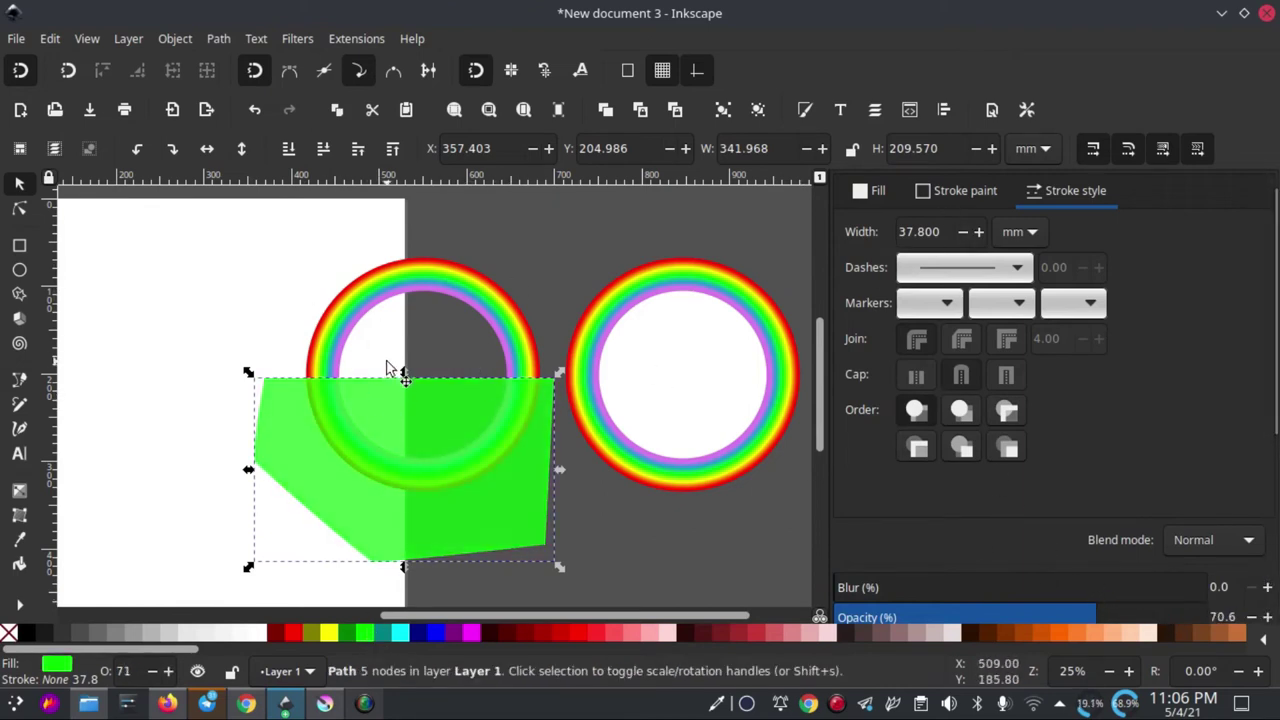
pyautogui.scroll(1, 388, 368)
pyautogui.click(481, 276)
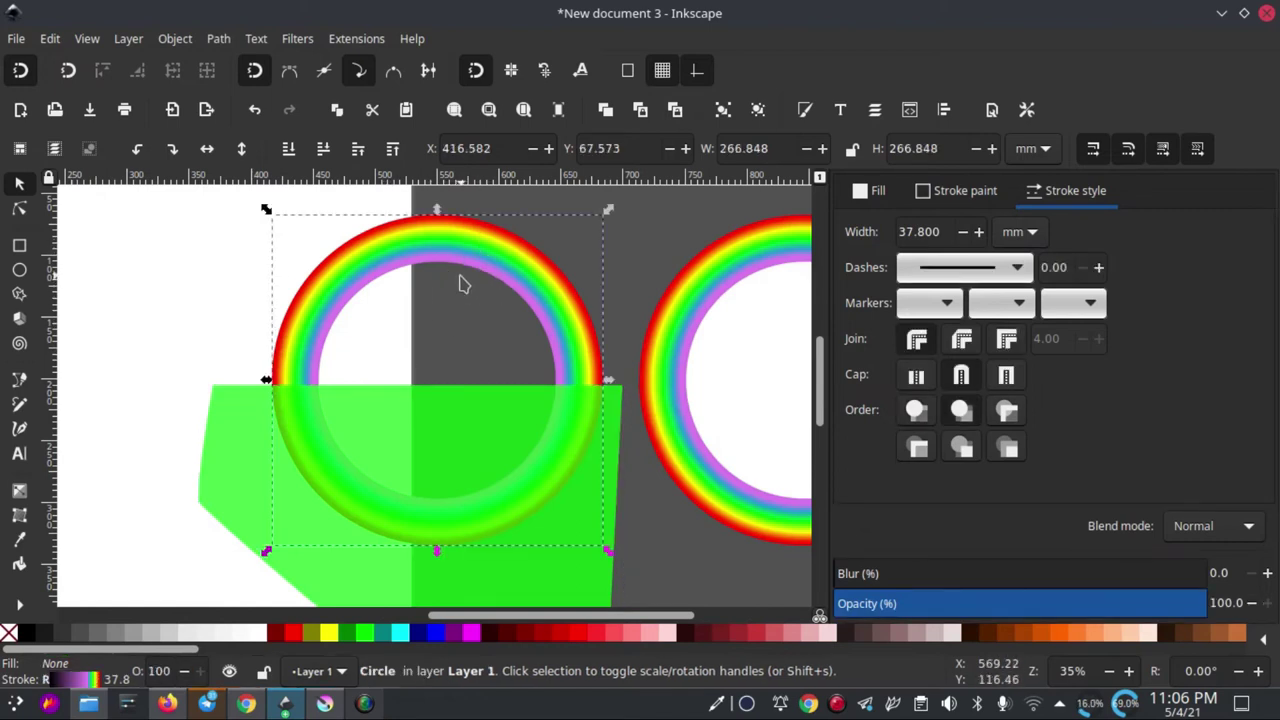
pyautogui.click(260, 422)
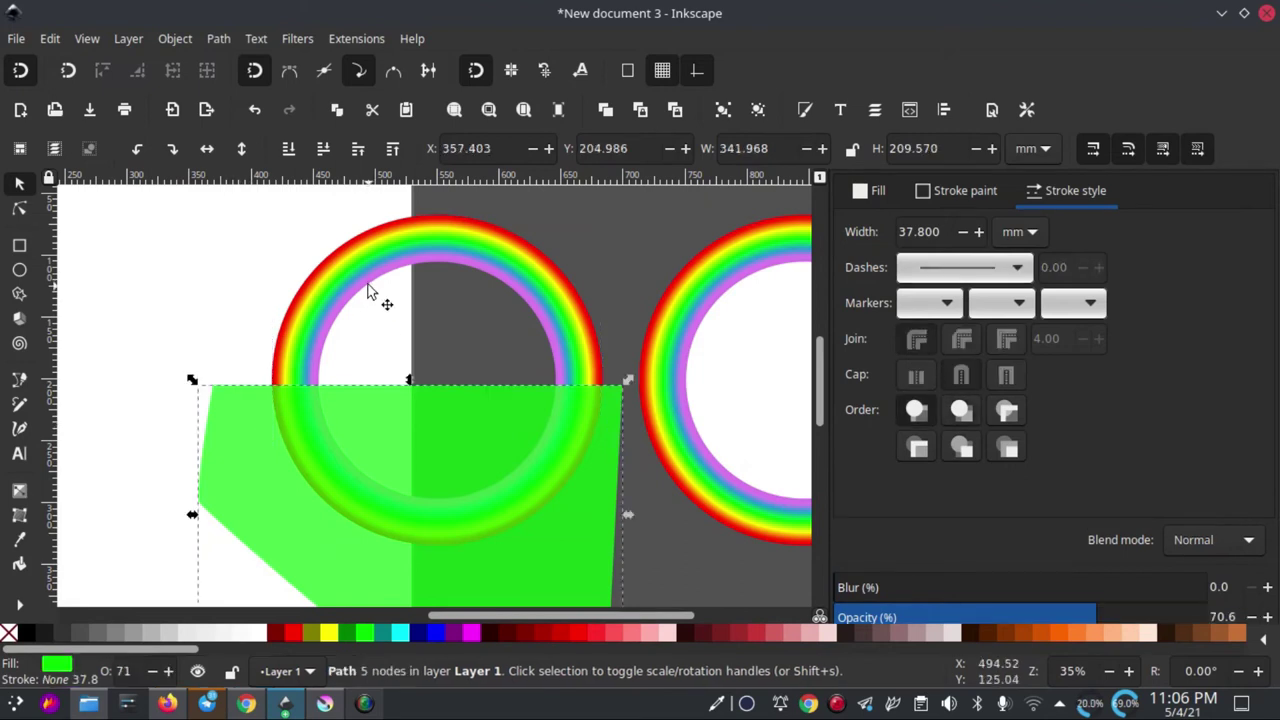
pyautogui.keyDown('shift'); pyautogui.click(368, 290); pyautogui.keyUp('shift')
pyautogui.click(220, 39)
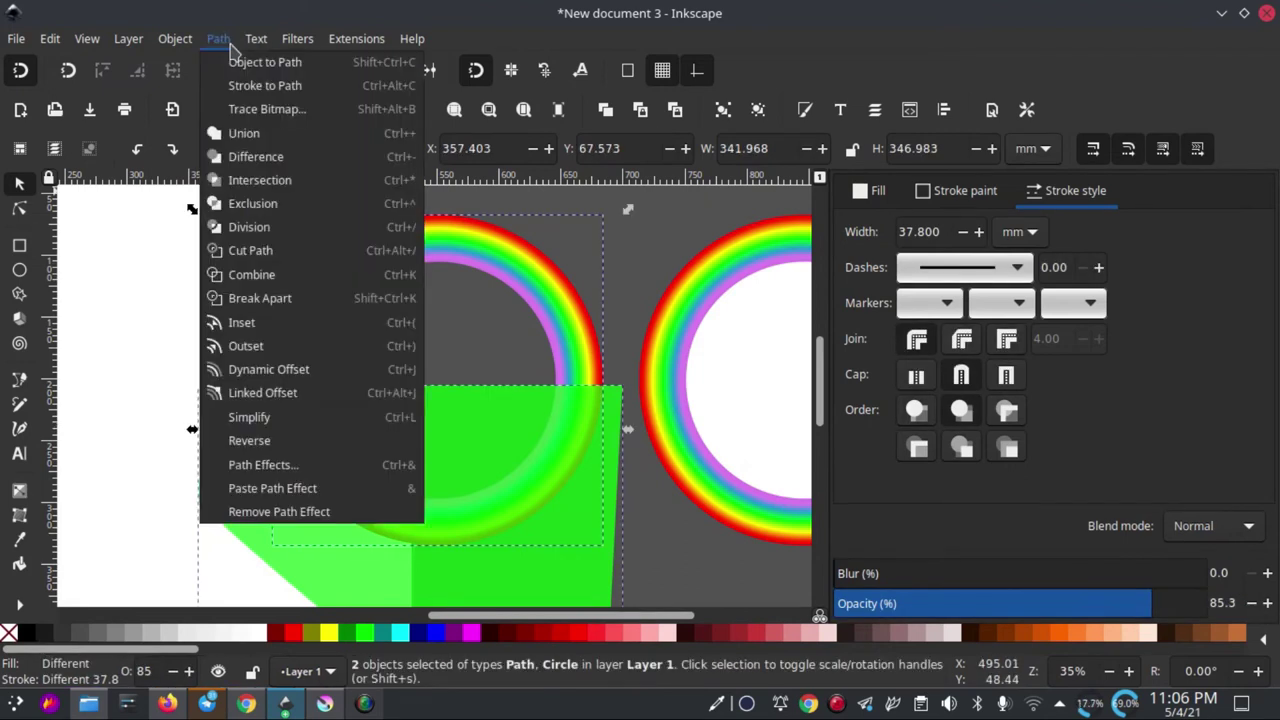
pyautogui.click(256, 157)
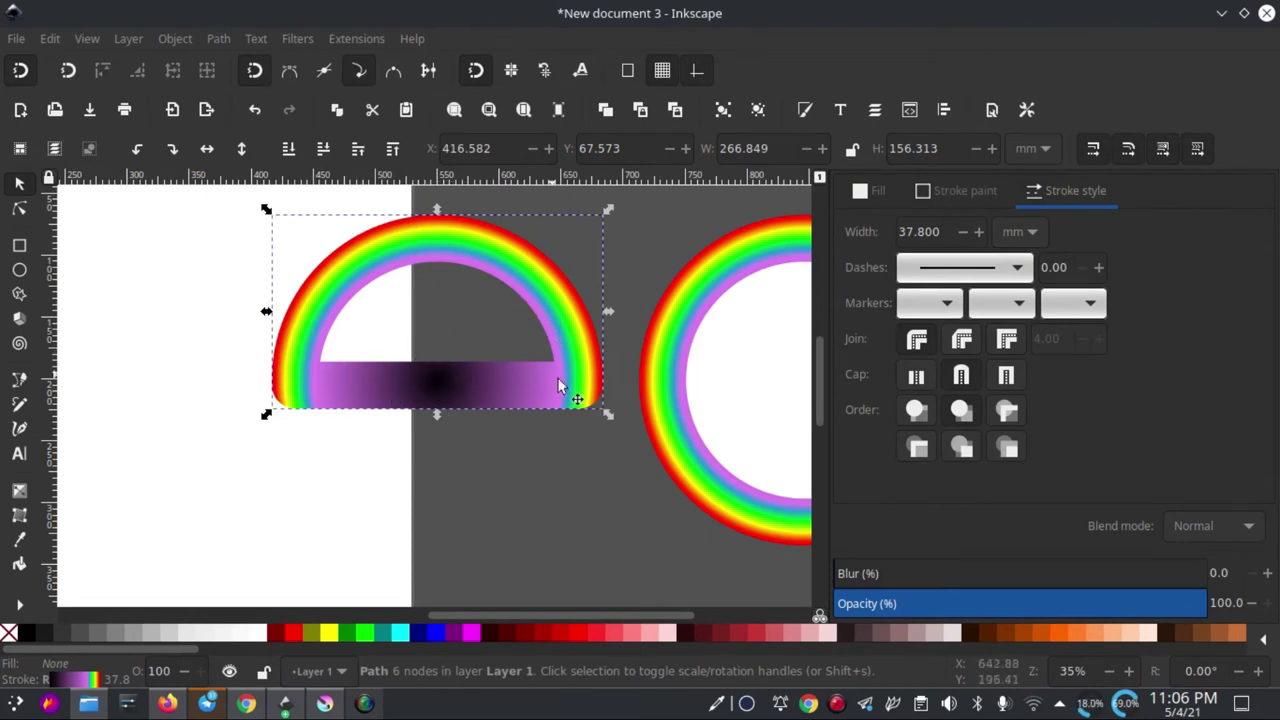
pyautogui.hotkey('ctrl', 'z')
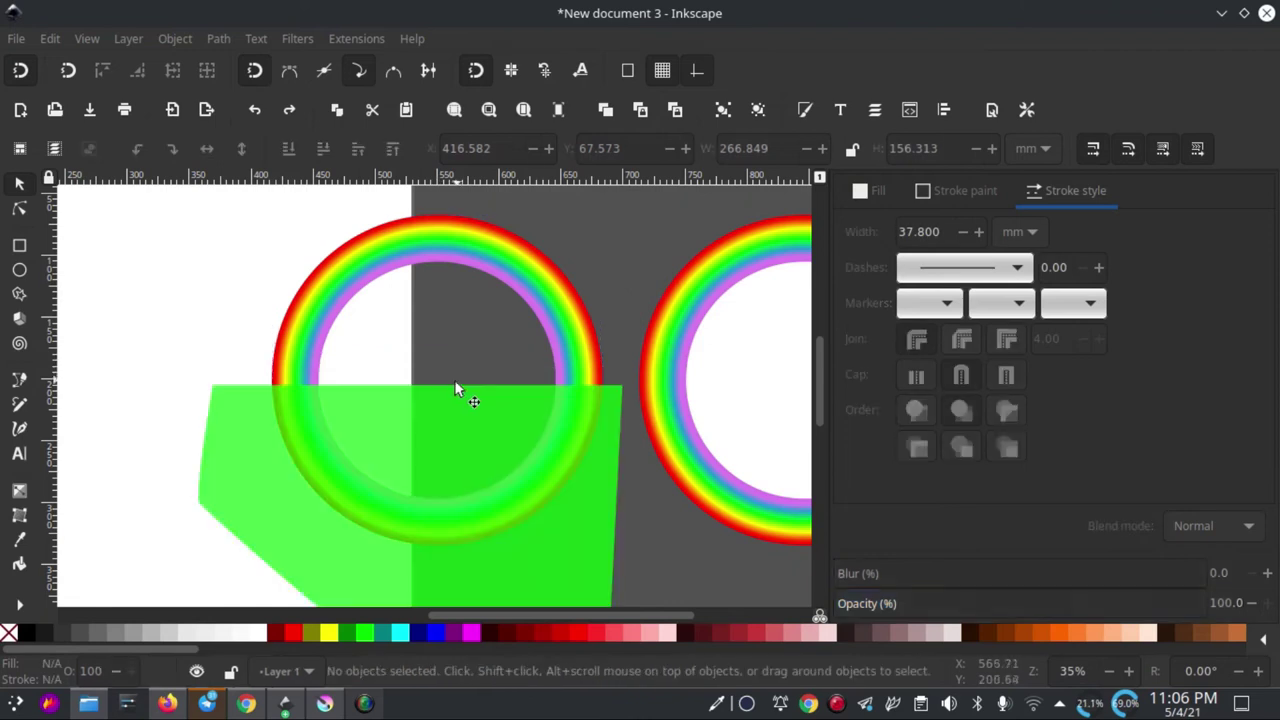
pyautogui.click(531, 285)
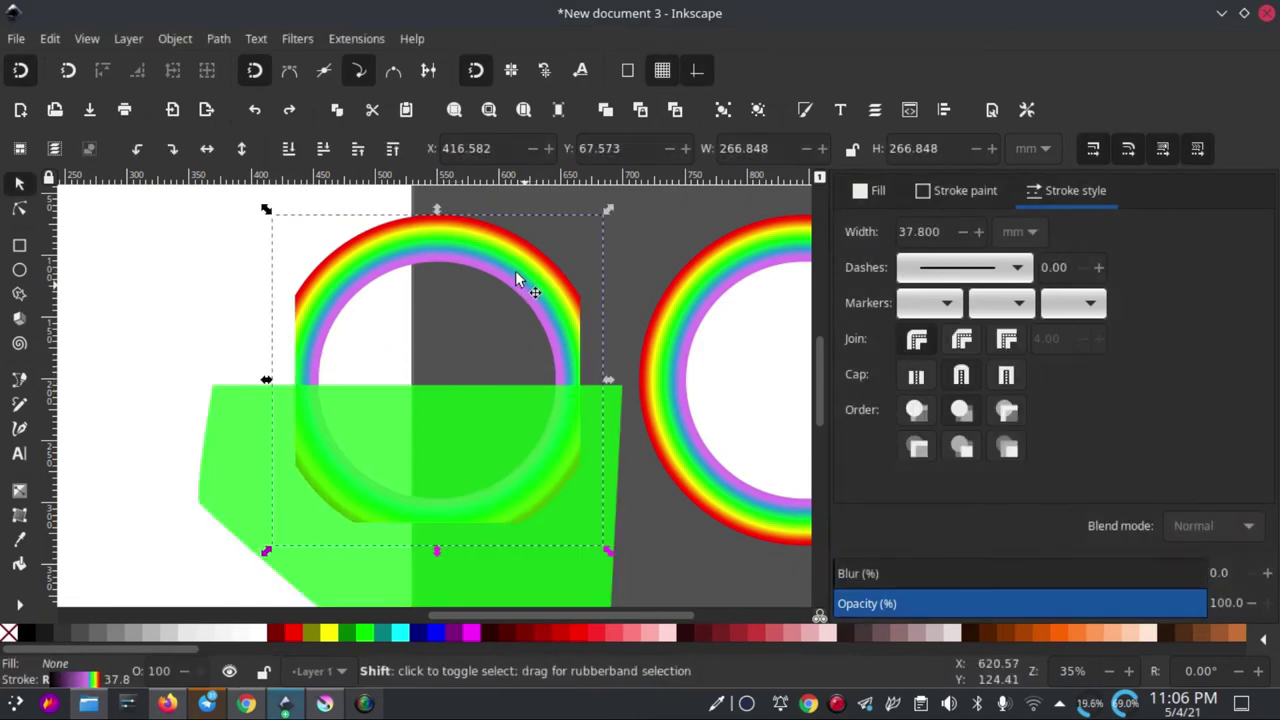
pyautogui.scroll(-1, 528, 287)
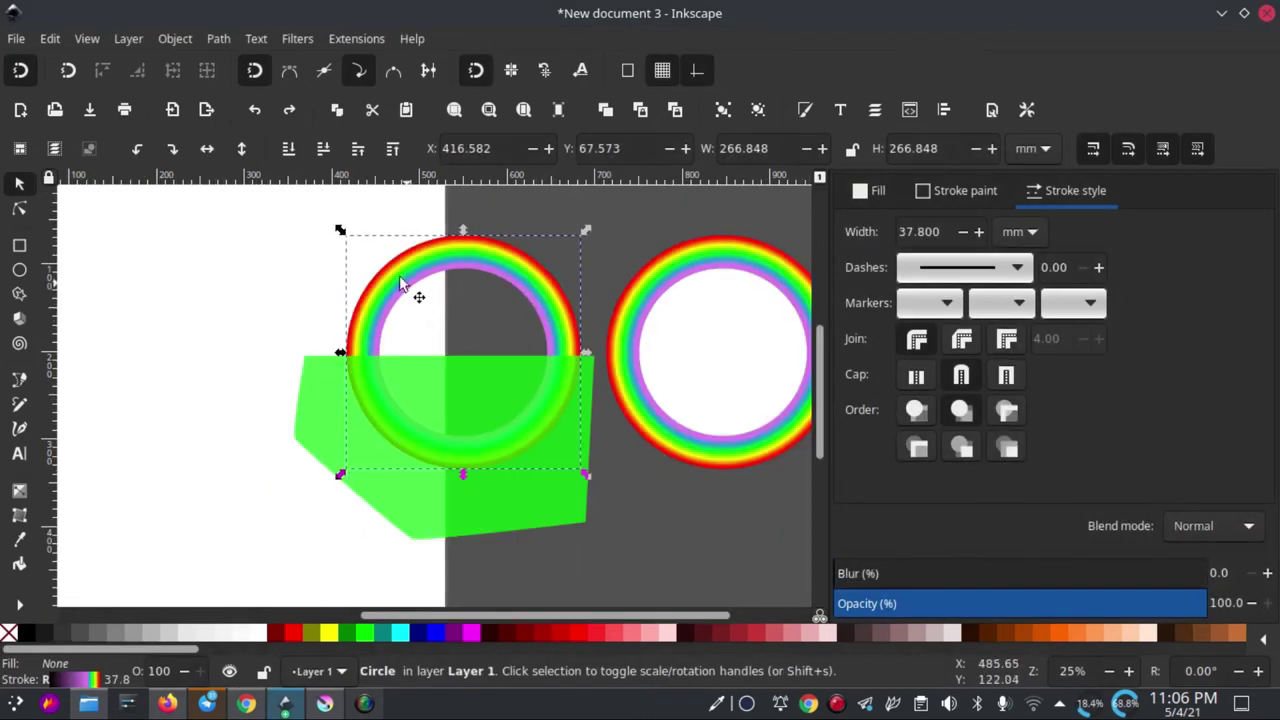
# Step: Convert the left ring's stroke into a filled path with Stroke to Path
pyautogui.click(219, 39)
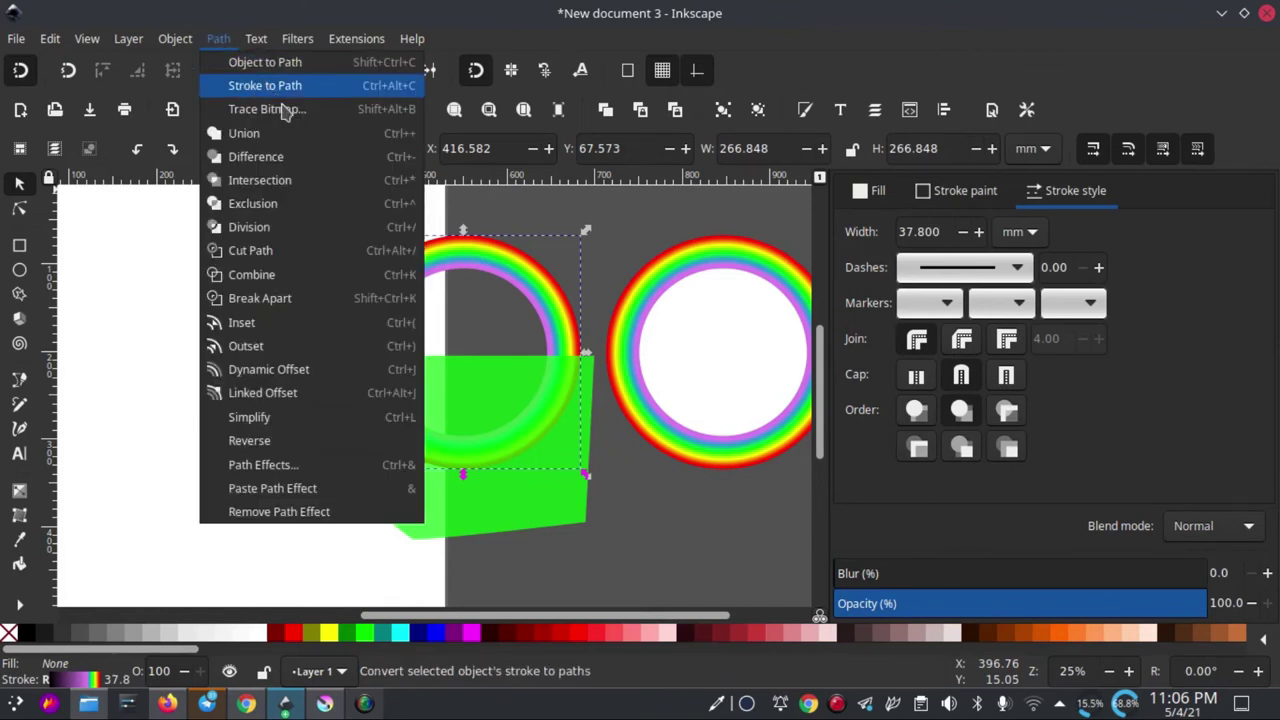
pyautogui.click(280, 90)
pyautogui.click(594, 270)
# Step: Nudge the green polygon, then duplicate it and place the copy over the right ring's lower half
pyautogui.click(420, 368)
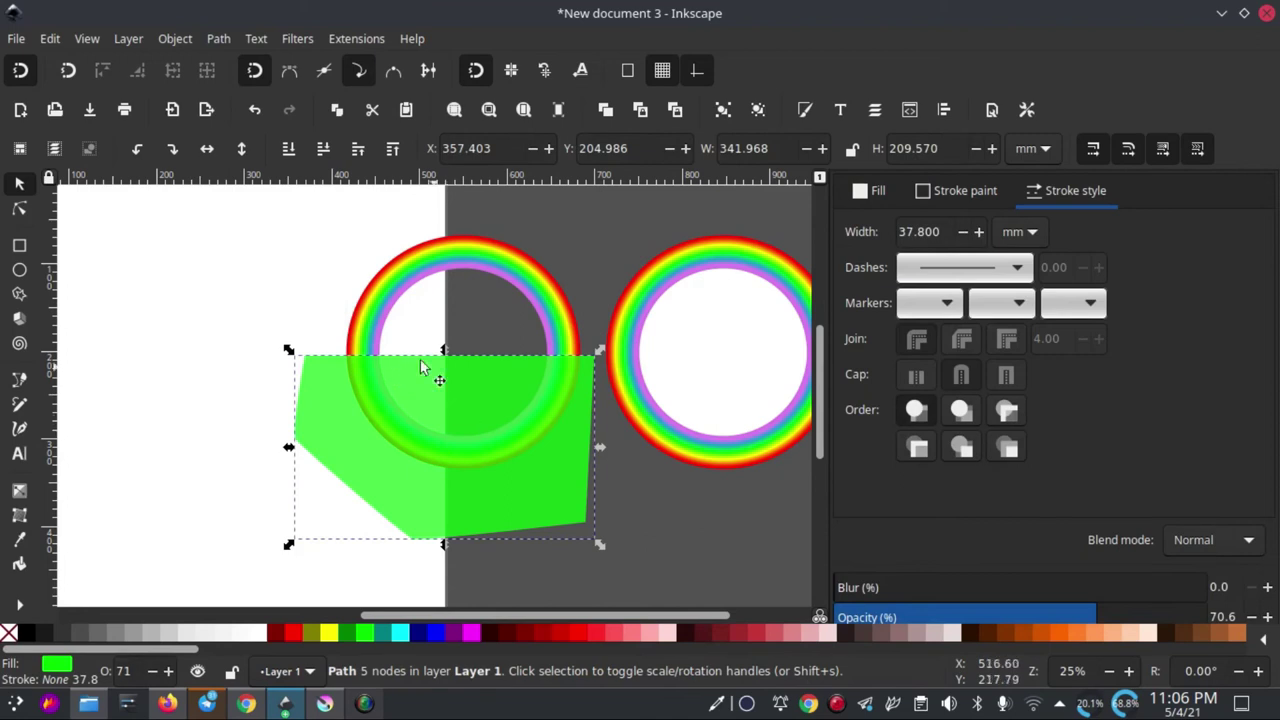
pyautogui.moveTo(470, 405)
pyautogui.mouseDown()
pyautogui.moveTo(472, 442)
pyautogui.moveTo(465, 395)
pyautogui.mouseUp()
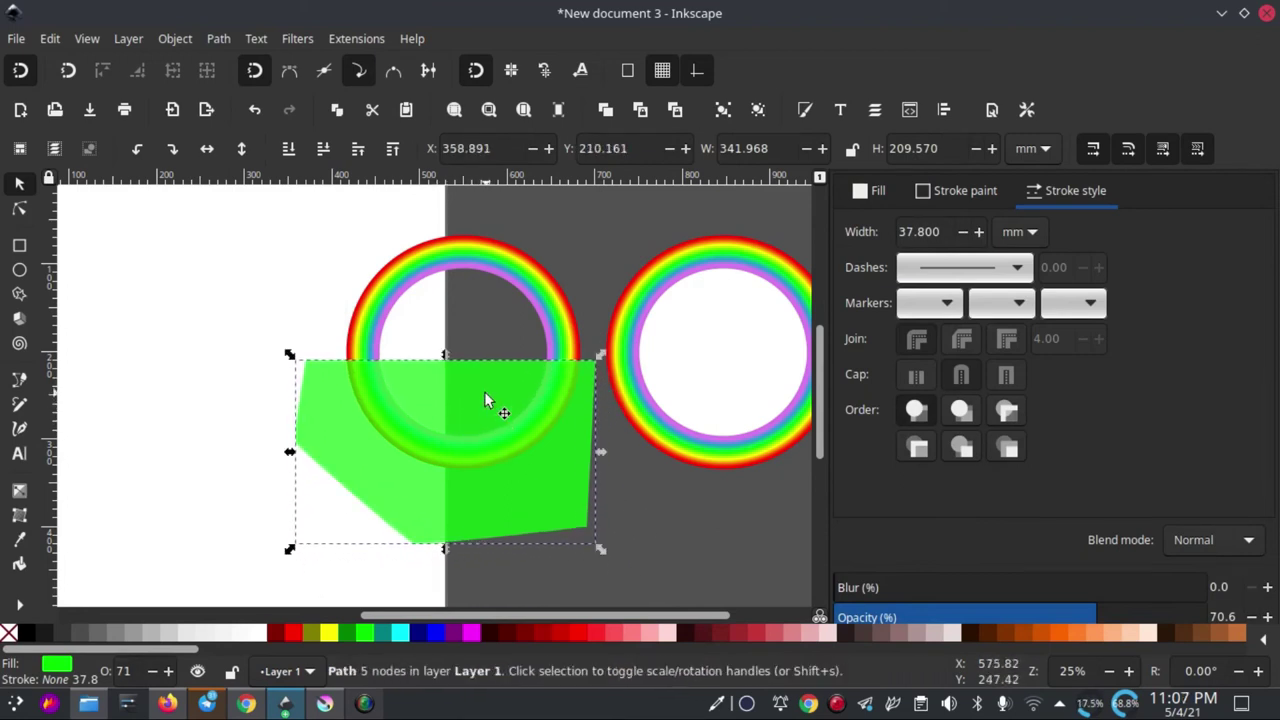
pyautogui.keyDown('ctrl'); pyautogui.scroll(1, 396, 384); pyautogui.keyUp('ctrl')
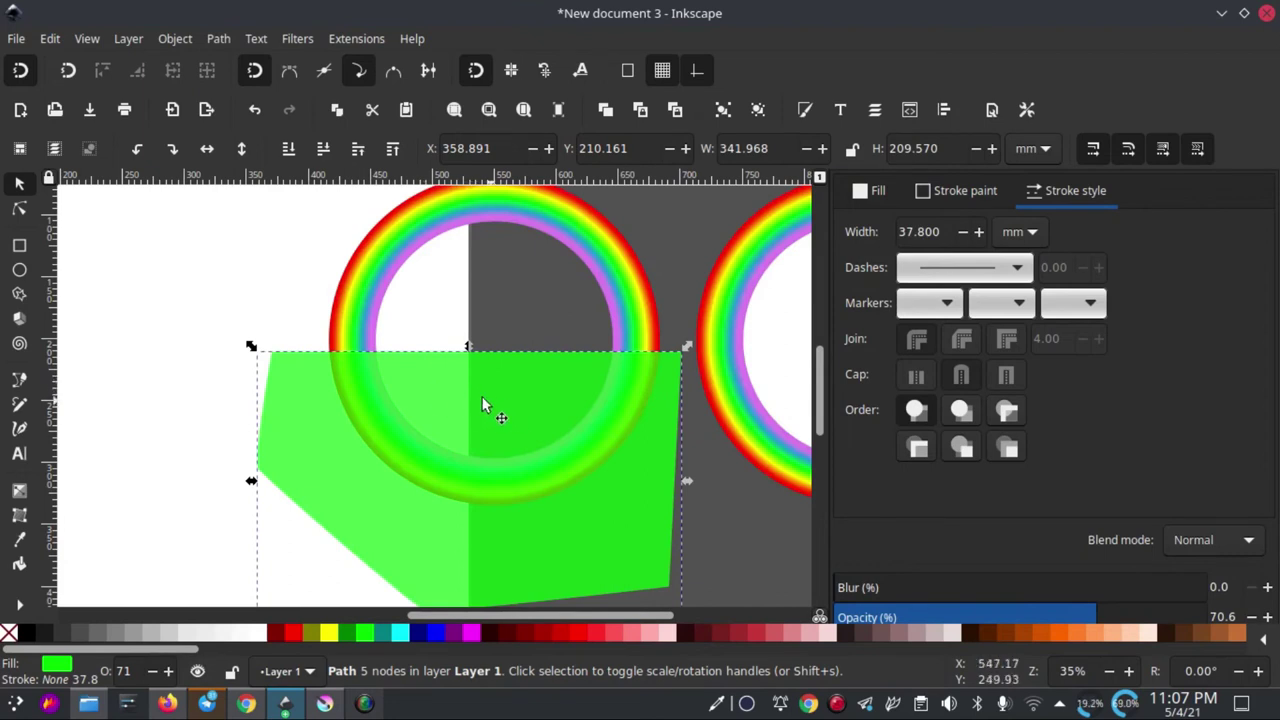
pyautogui.keyDown('ctrl'); pyautogui.scroll(-1, 450, 397); pyautogui.keyUp('ctrl')
pyautogui.hotkey('ctrl', 'd')
pyautogui.moveTo(313, 398); pyautogui.dragTo(699, 380)
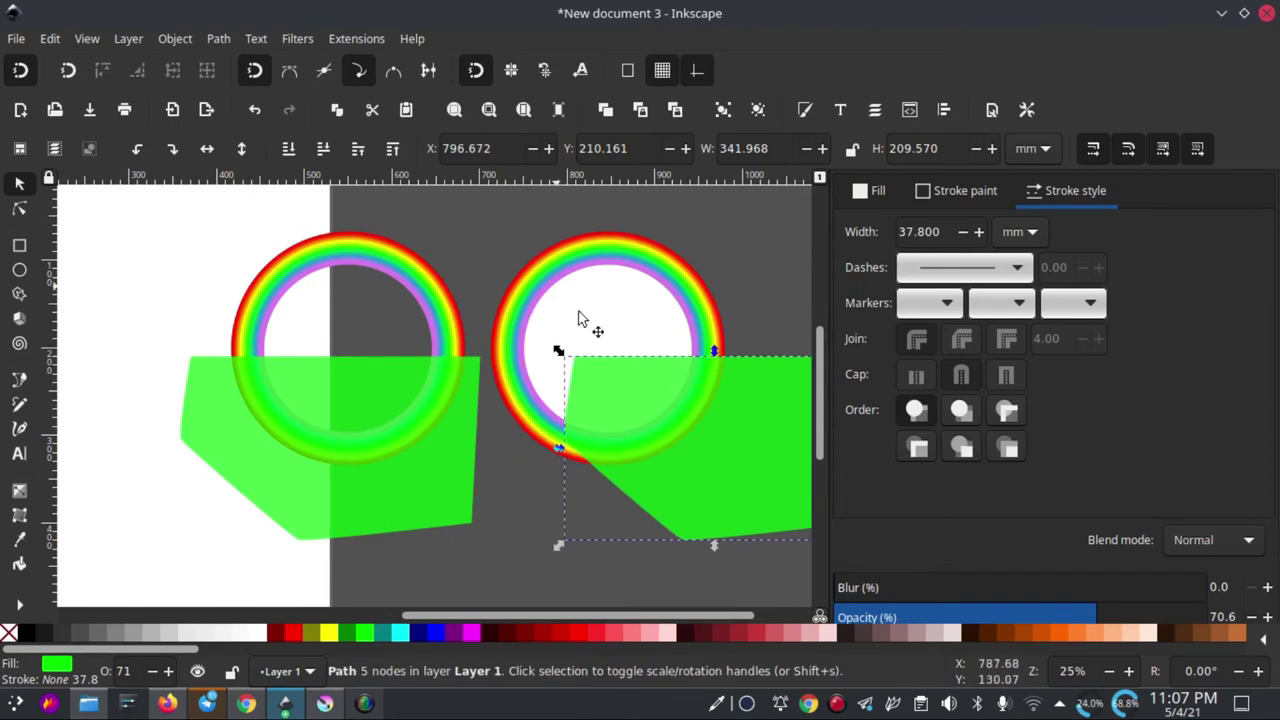
pyautogui.click(213, 410)
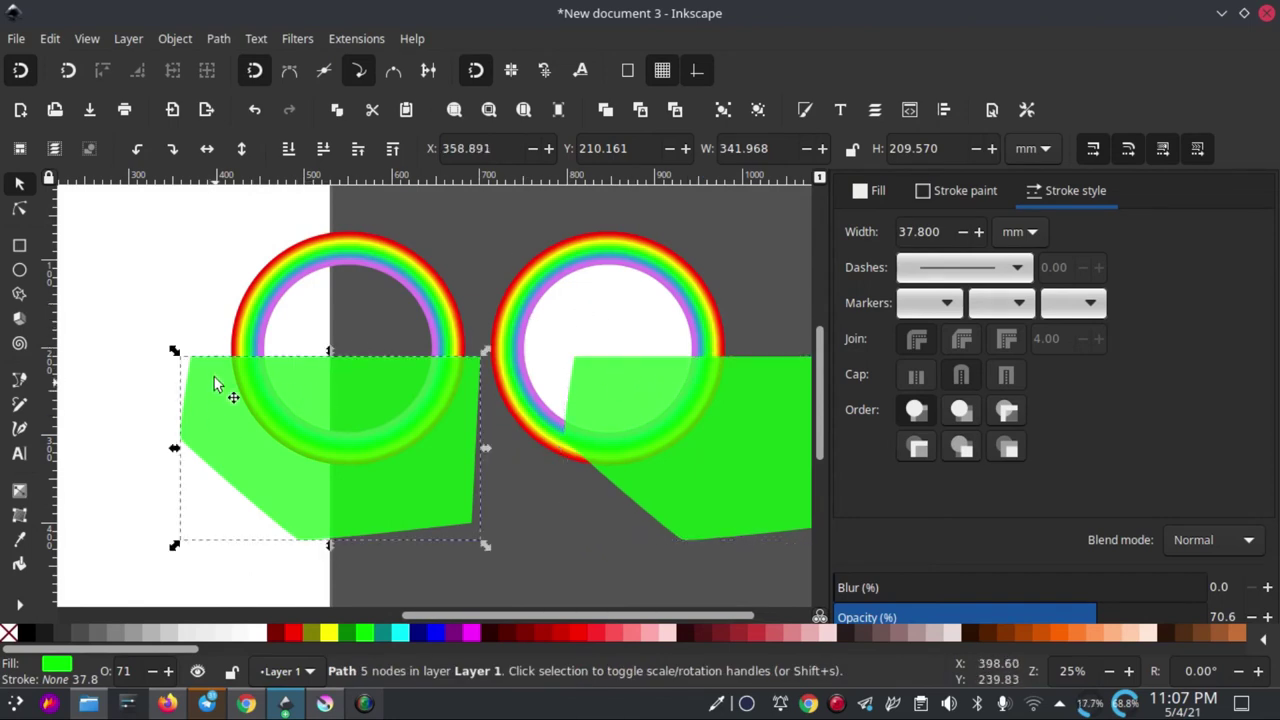
# Step: Subtract the green polygon from the left ring, leaving a 266.849 × 142.588 mm half-arch
pyautogui.keyDown('shift'); pyautogui.click(374, 258); pyautogui.keyUp('shift')
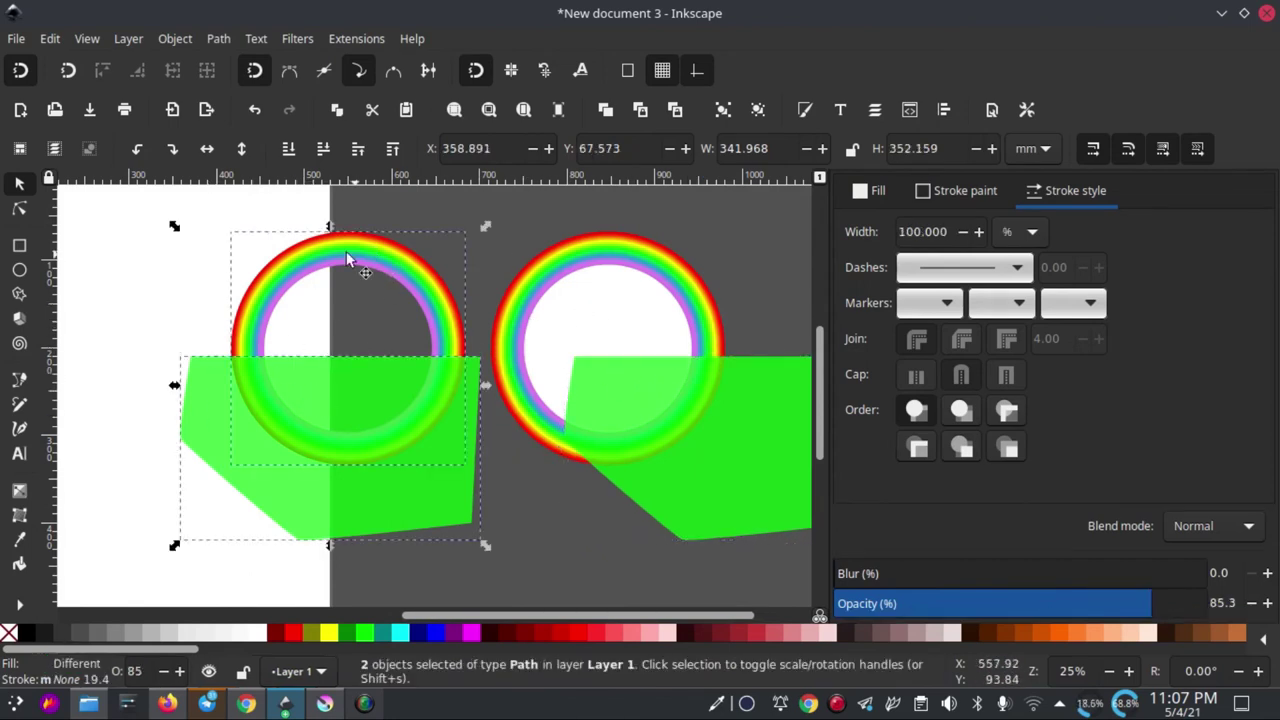
pyautogui.click(220, 40)
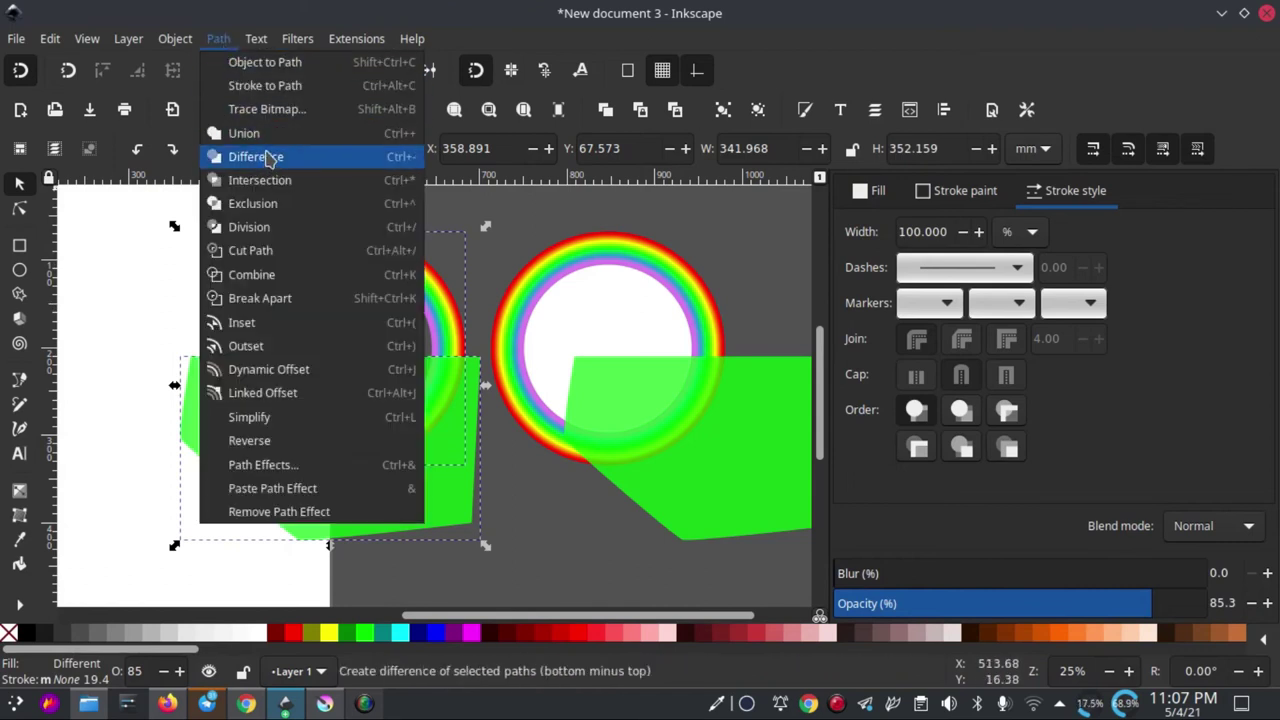
pyautogui.click(256, 157)
pyautogui.click(422, 387)
# Step: Move the rainbow half-arch onto the white page
pyautogui.hscroll(-4, 317, 298)
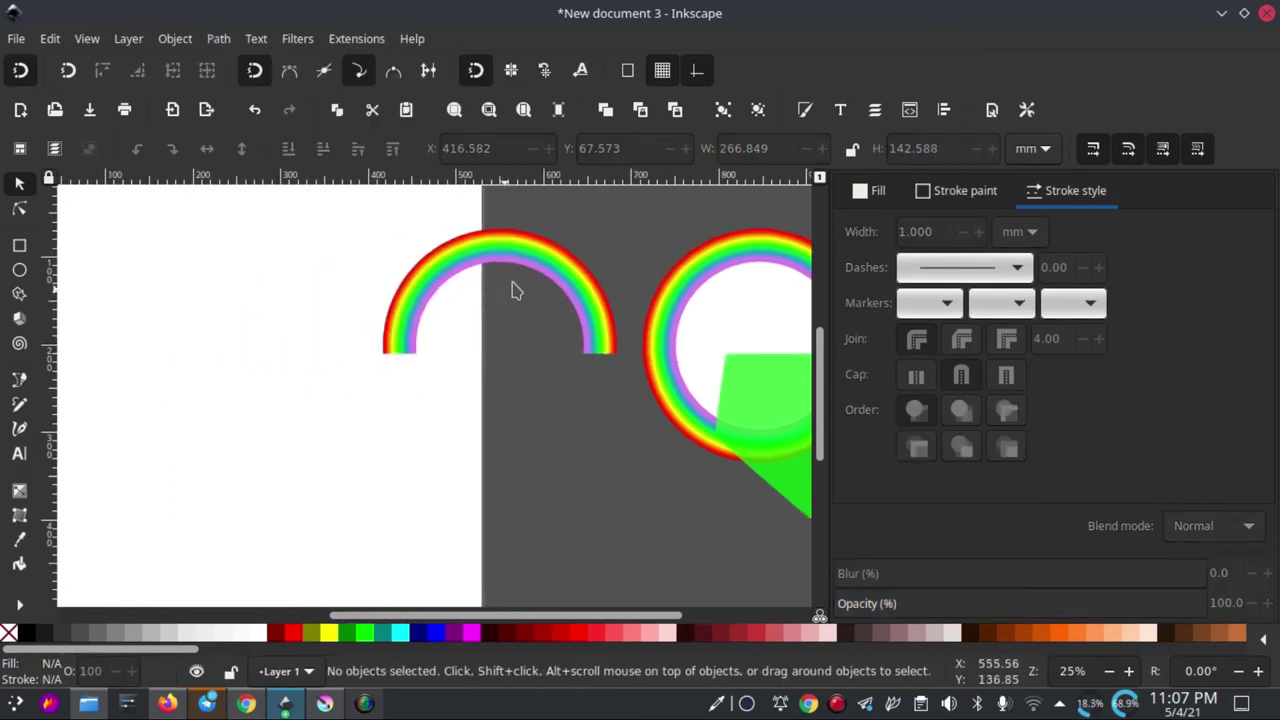
pyautogui.click(571, 294)
pyautogui.moveTo(571, 294); pyautogui.dragTo(347, 341)
pyautogui.hscroll(-2, 343, 337)
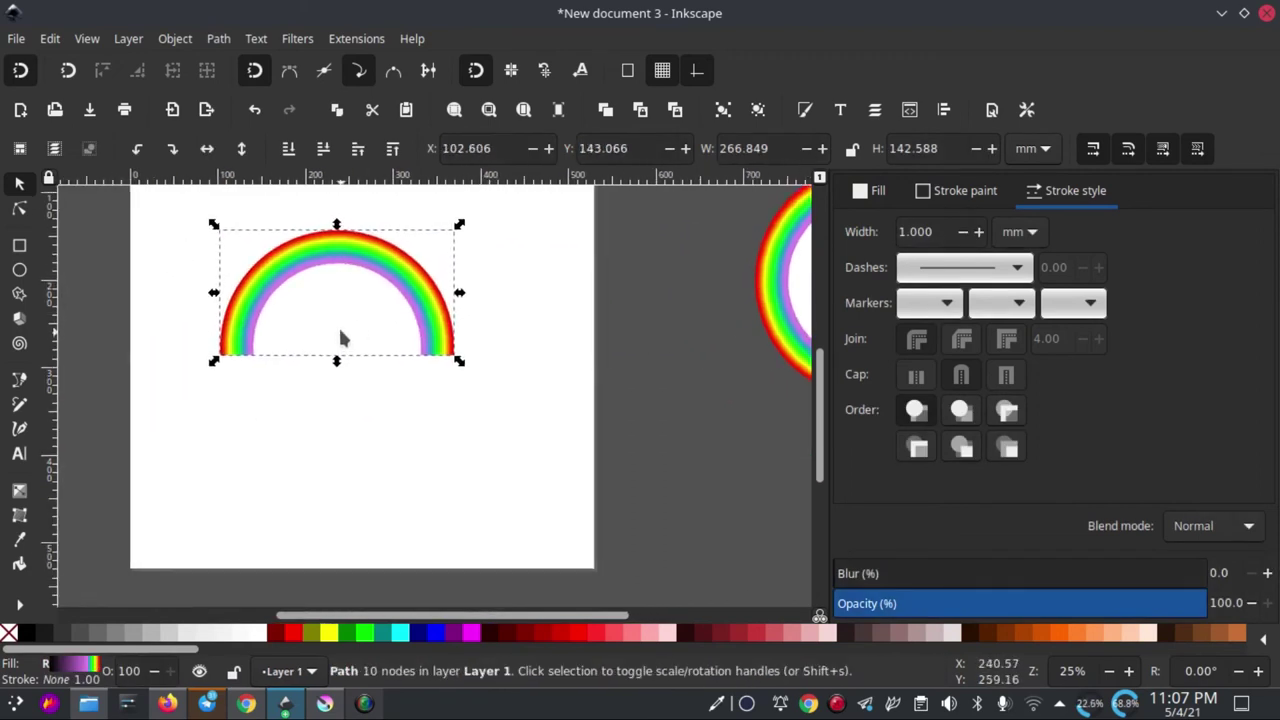
pyautogui.keyDown('ctrl'); pyautogui.scroll(2, 343, 337); pyautogui.keyUp('ctrl')
# Step: Draw freehand green blobs around both feet of the rainbow arch
pyautogui.click(19, 403)
pyautogui.moveTo(75, 411)
pyautogui.mouseDown()
pyautogui.moveTo(245, 388)
pyautogui.moveTo(115, 440)
pyautogui.moveTo(80, 412)
pyautogui.mouseUp()
pyautogui.moveTo(466, 407)
pyautogui.mouseDown()
pyautogui.moveTo(480, 366)
pyautogui.moveTo(574, 366)
pyautogui.moveTo(523, 426)
pyautogui.moveTo(493, 433)
pyautogui.moveTo(480, 420)
pyautogui.mouseUp()
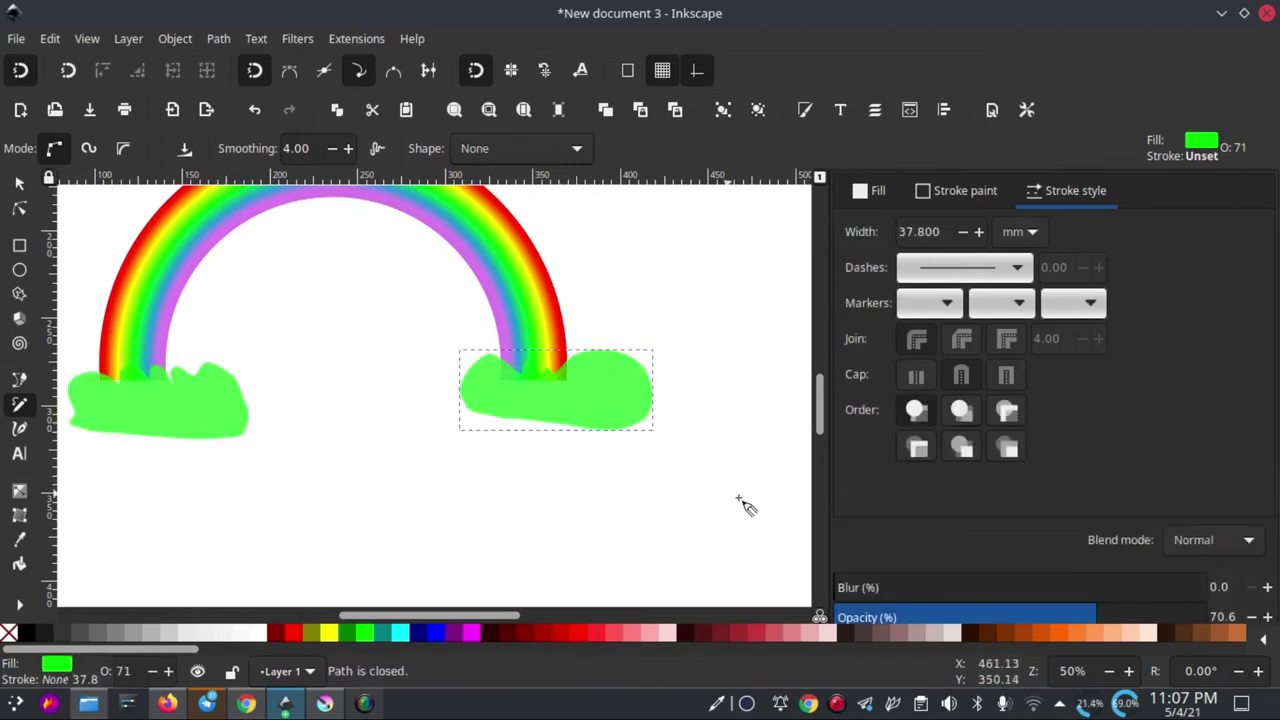
# Step: Set both blobs to 100% opacity and draw a rectangle on the page
pyautogui.moveTo(1099, 615); pyautogui.dragTo(1212, 615)
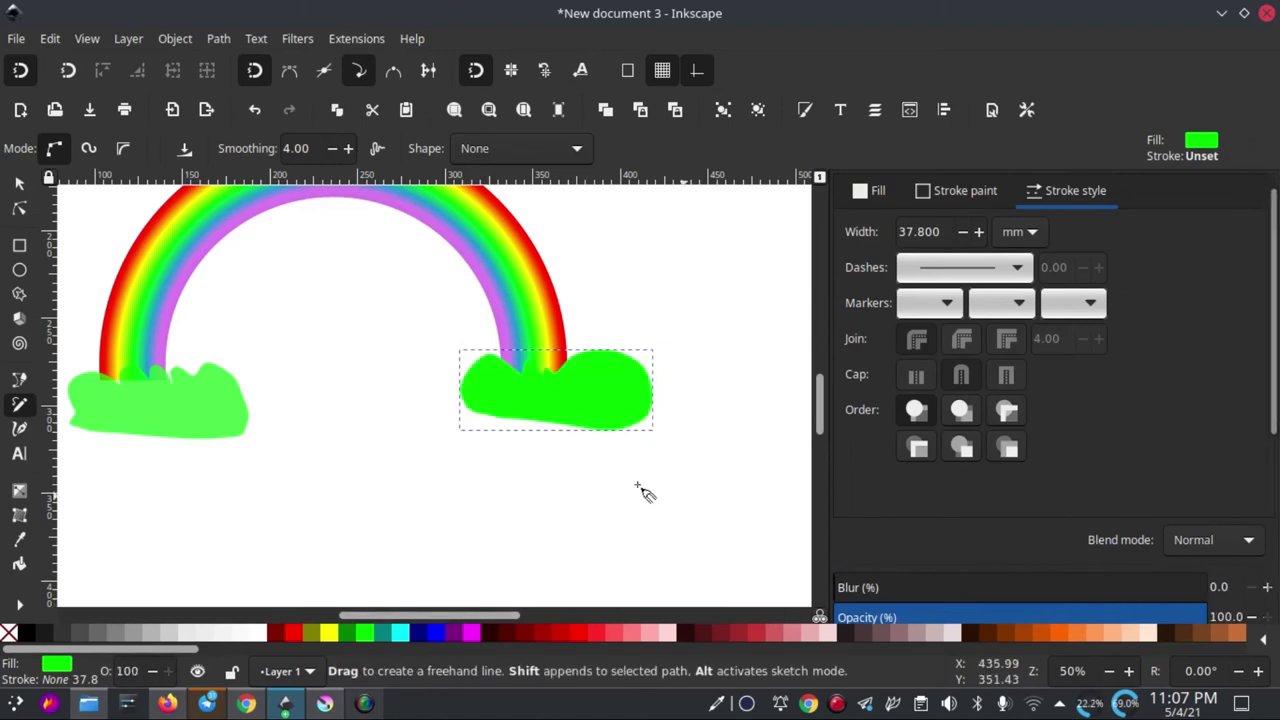
pyautogui.click(19, 183)
pyautogui.click(158, 385)
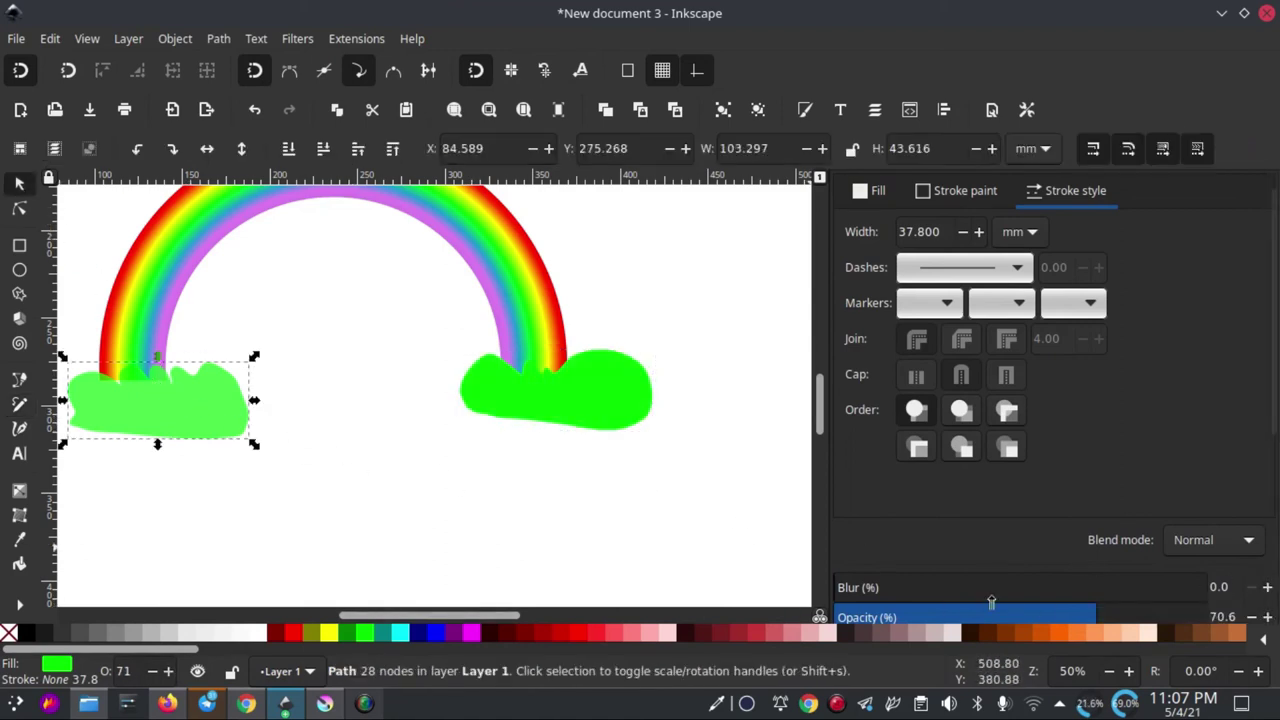
pyautogui.moveTo(1084, 617); pyautogui.dragTo(1207, 617)
pyautogui.scroll(-1, 508, 443)
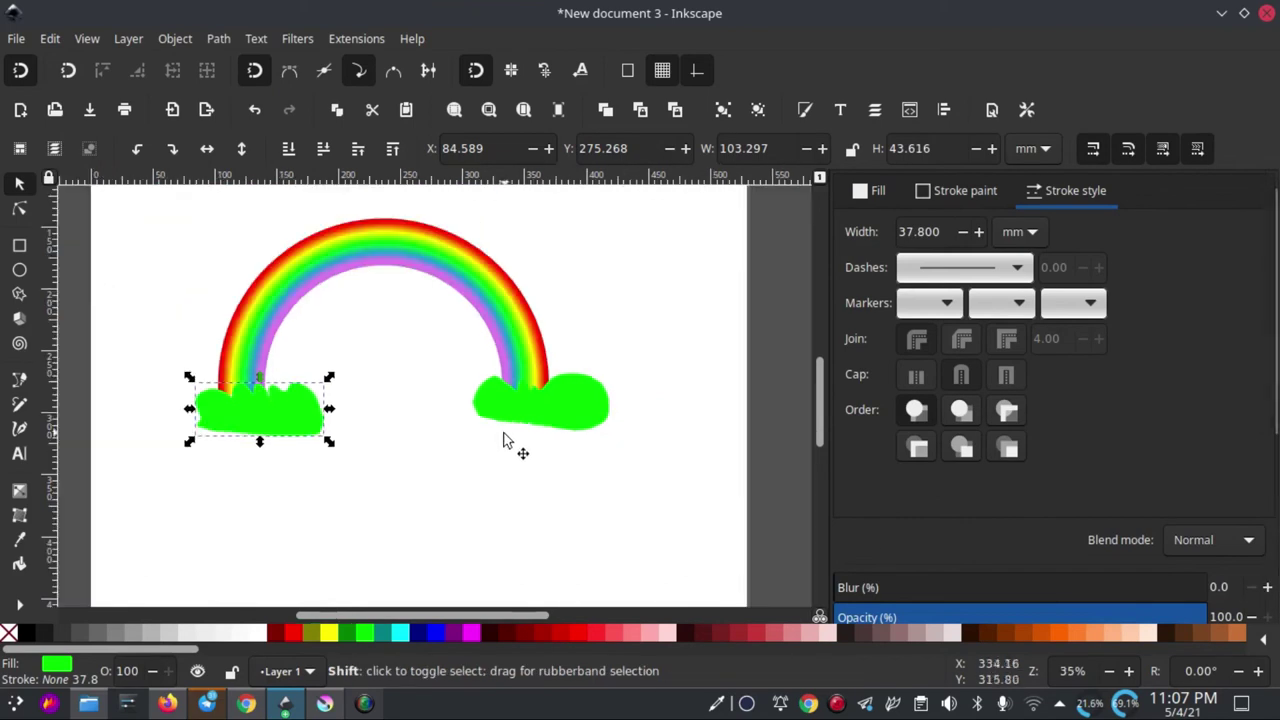
pyautogui.press('r')
pyautogui.moveTo(688, 317); pyautogui.dragTo(692, 318)
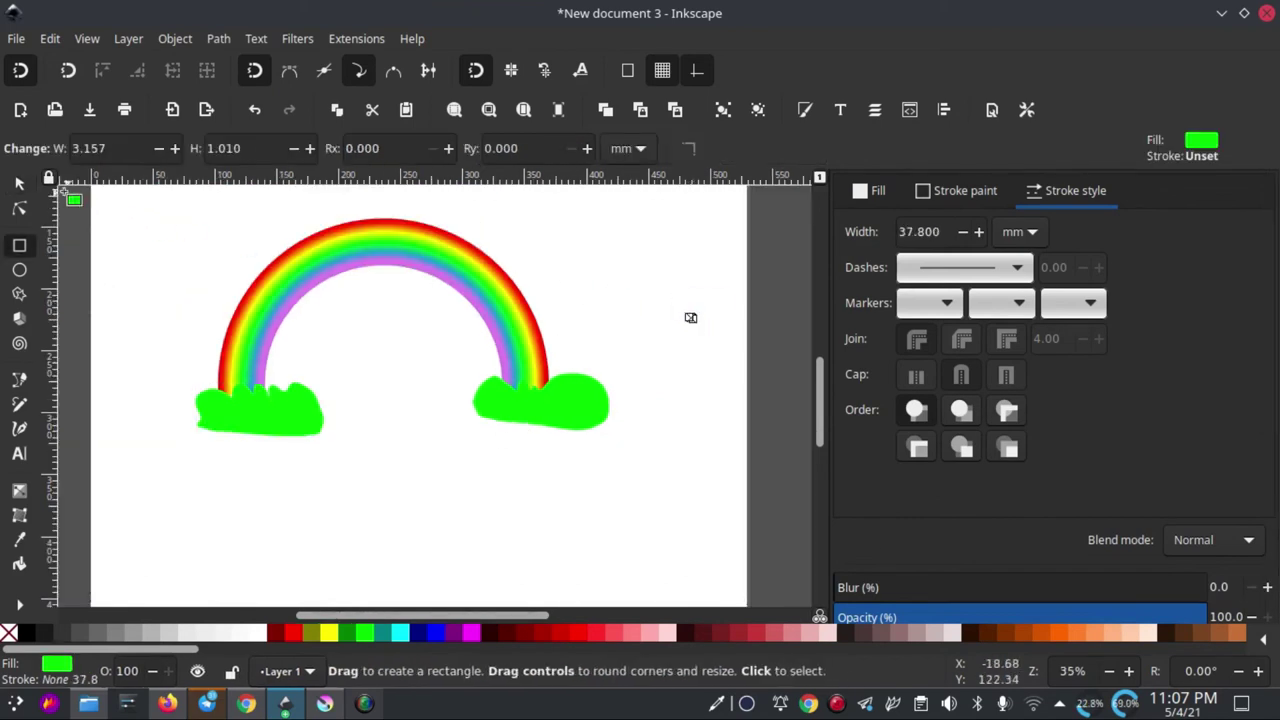
# Step: Fill the page-sized background rectangle with teal
pyautogui.click(19, 183)
pyautogui.click(715, 285)
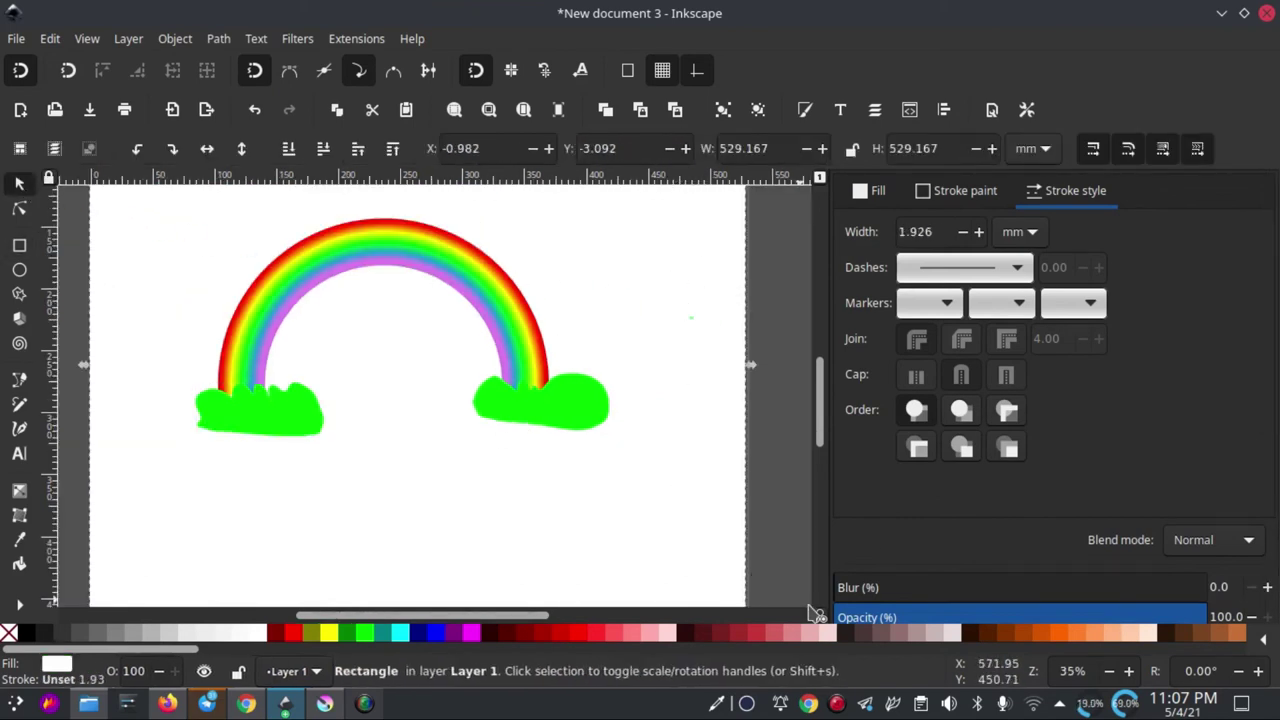
pyautogui.click(388, 636)
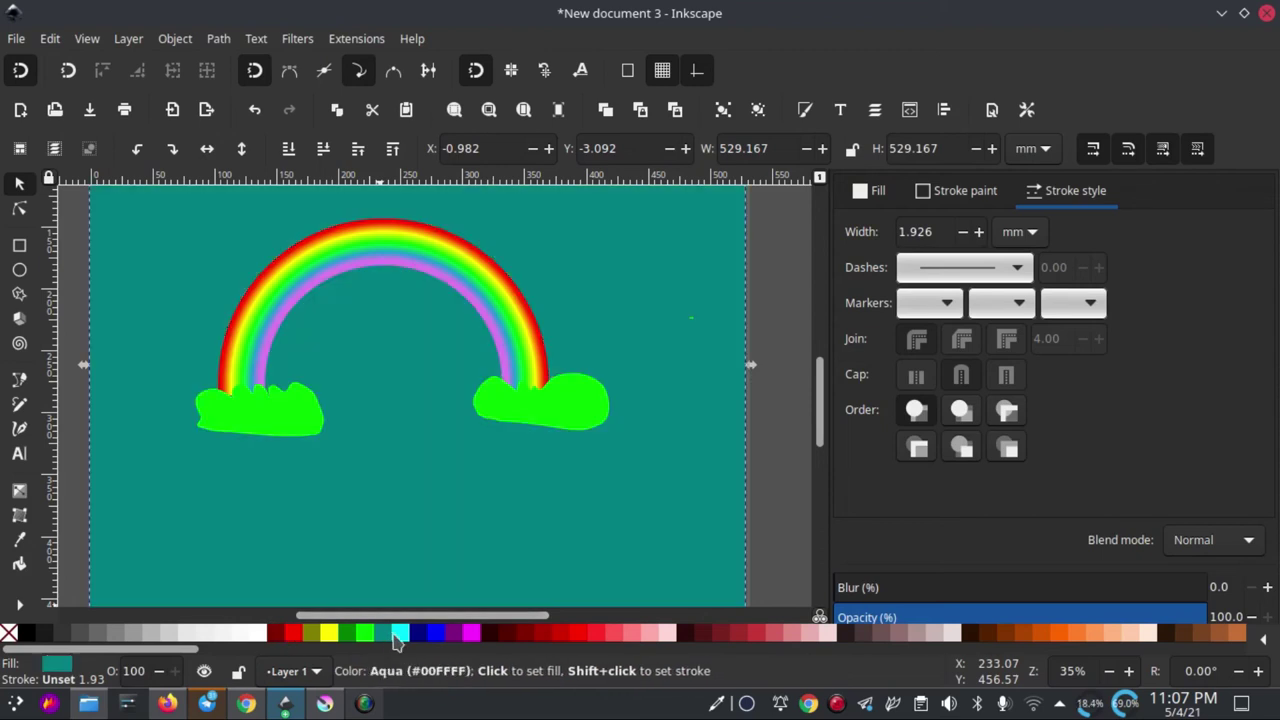
# Step: Recolour both freehand clouds white and deselect them
pyautogui.click(557, 408)
pyautogui.keyDown('shift'); pyautogui.click(286, 420); pyautogui.keyUp('shift')
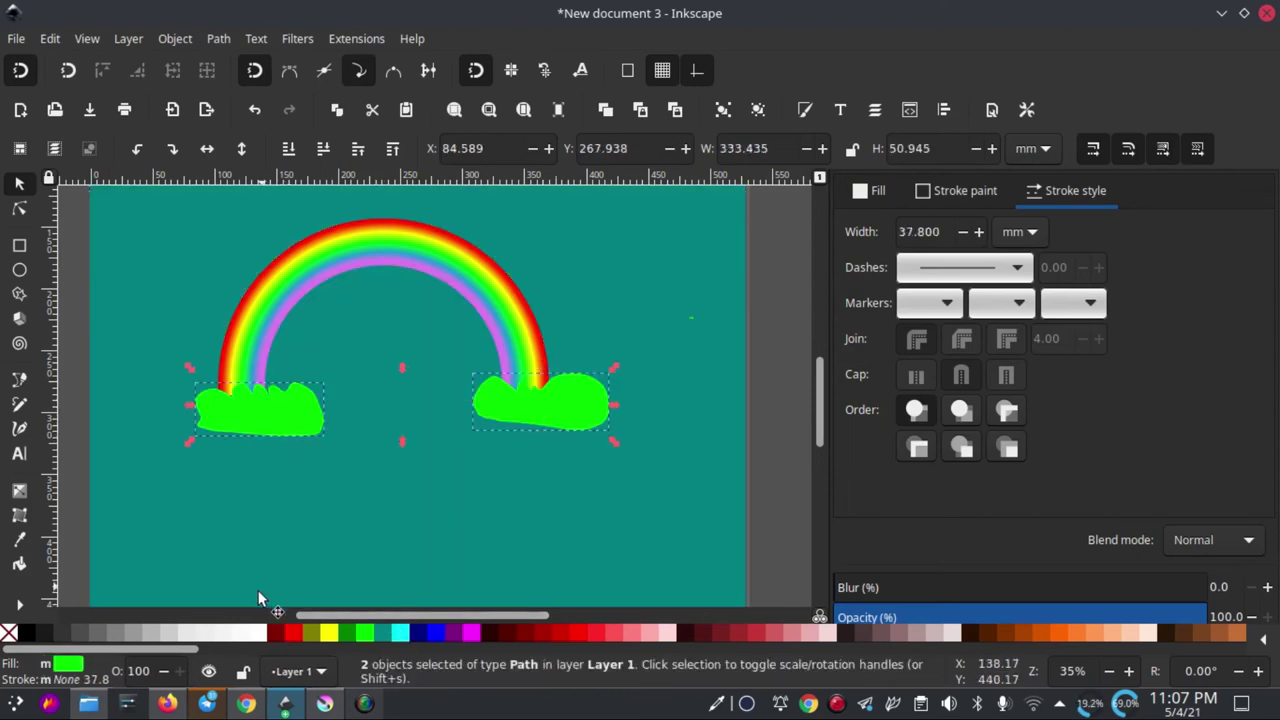
pyautogui.click(232, 633)
pyautogui.click(770, 410)
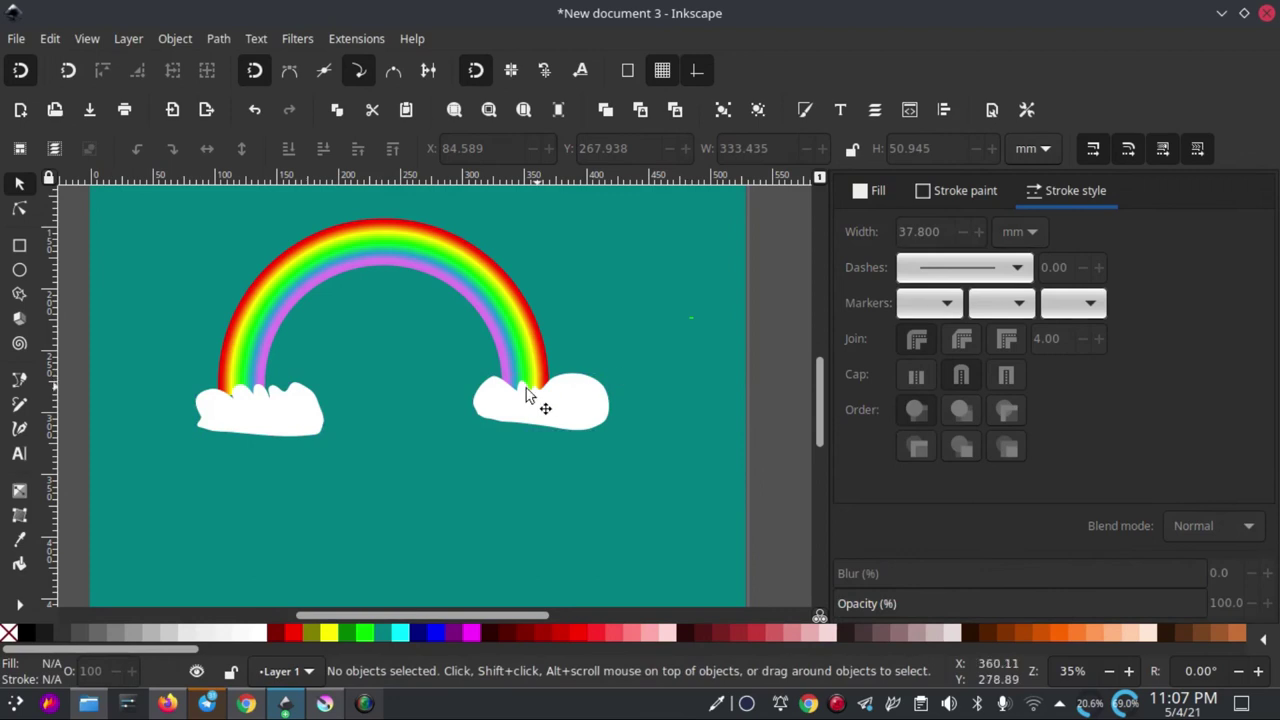
# Step: Locate the off-page rainbow ring and shift its green polygon left over the ring's lower half
pyautogui.scroll(-2, 503, 394)
pyautogui.hscroll(5, 326, 470)
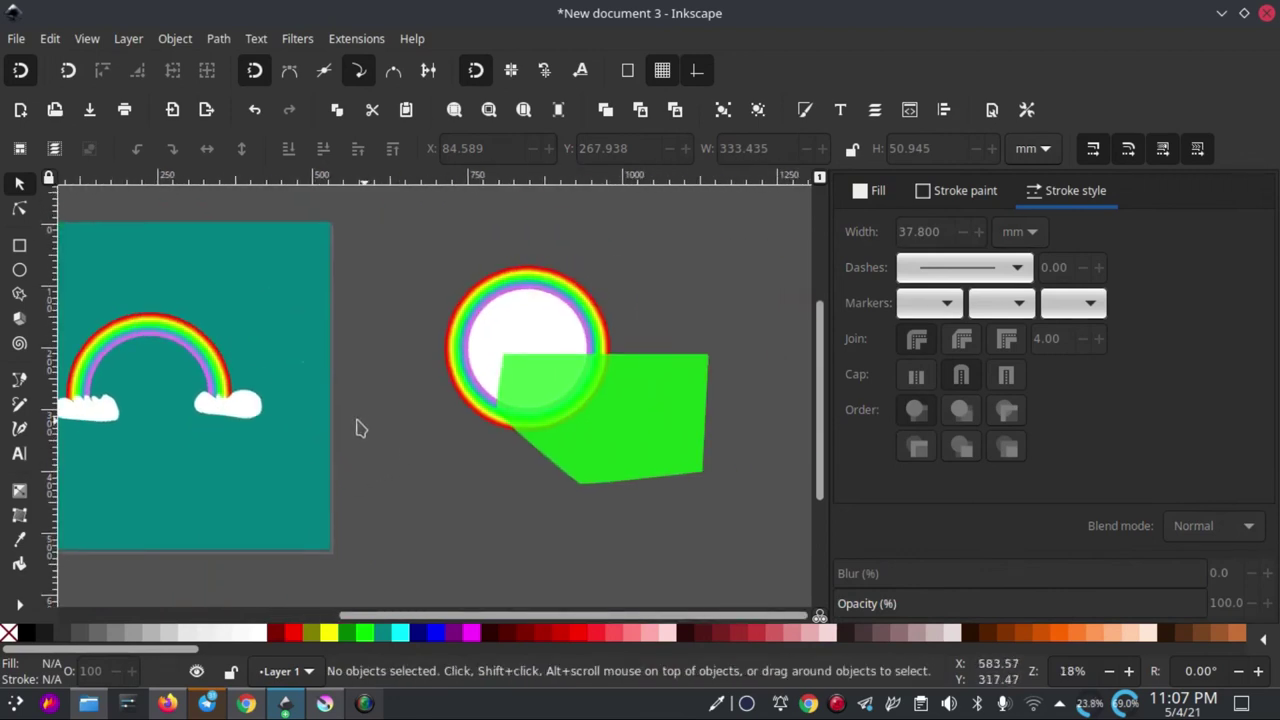
pyautogui.scroll(1, 272, 390)
pyautogui.hscroll(4, 429, 394)
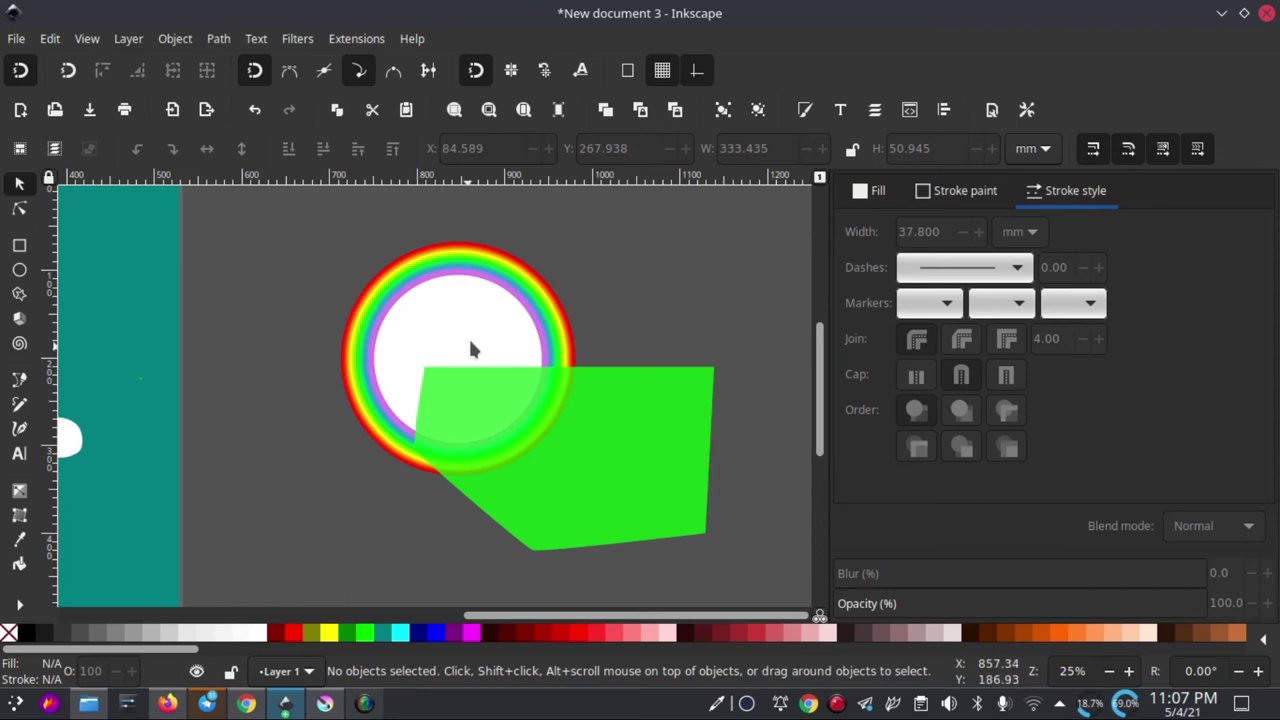
pyautogui.click(668, 416)
pyautogui.moveTo(668, 416); pyautogui.dragTo(545, 409)
pyautogui.click(497, 391)
pyautogui.click(500, 390)
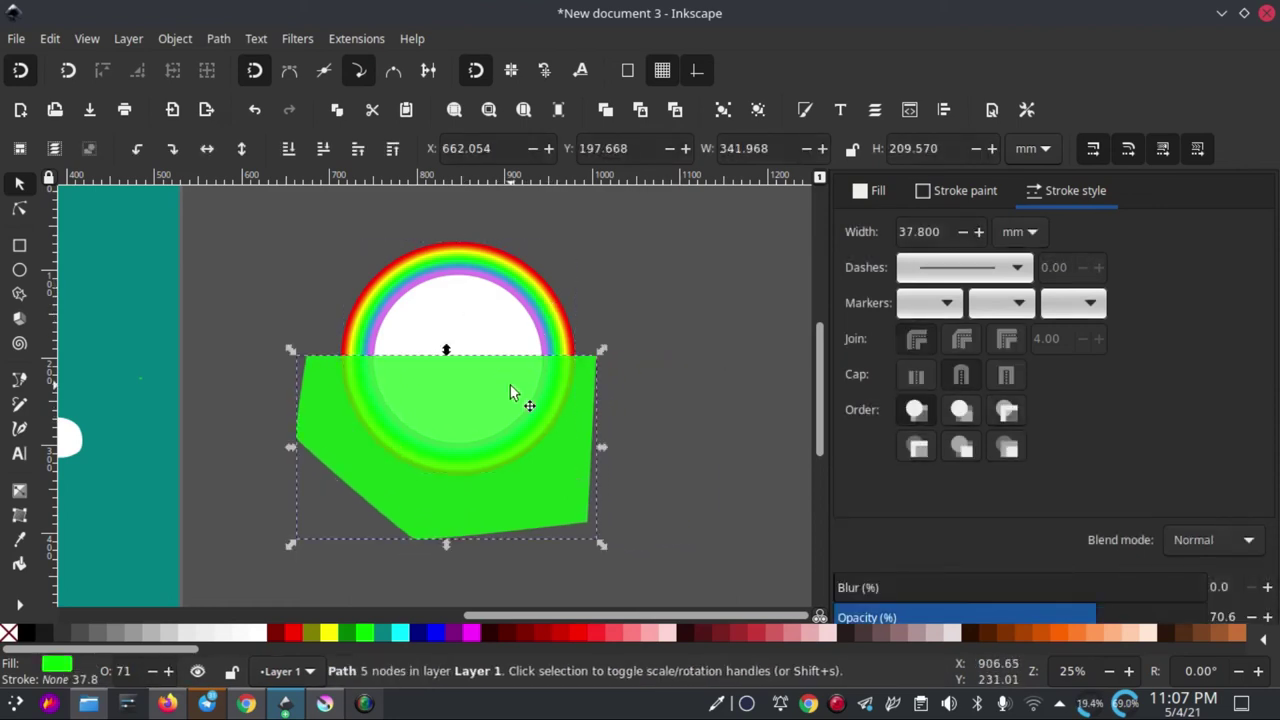
pyautogui.keyDown('shift'); pyautogui.click(460, 280); pyautogui.keyUp('shift')
pyautogui.click(220, 40)
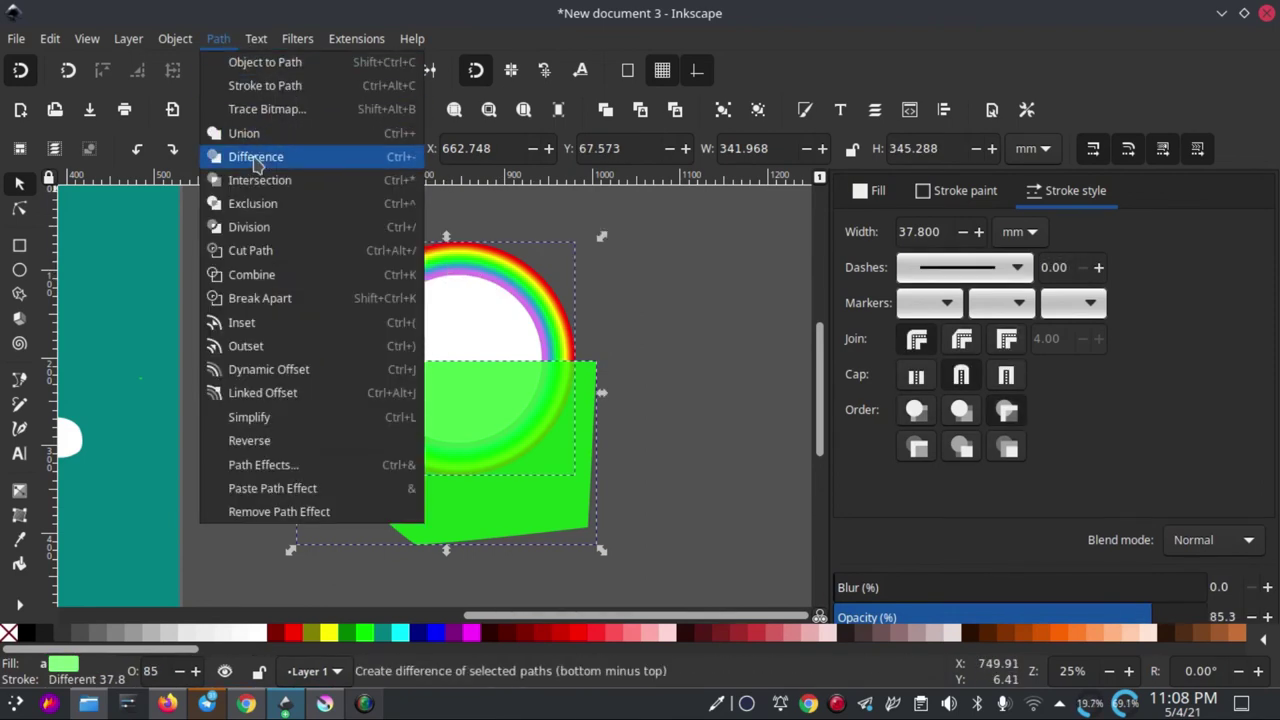
pyautogui.click(256, 157)
pyautogui.click(660, 398)
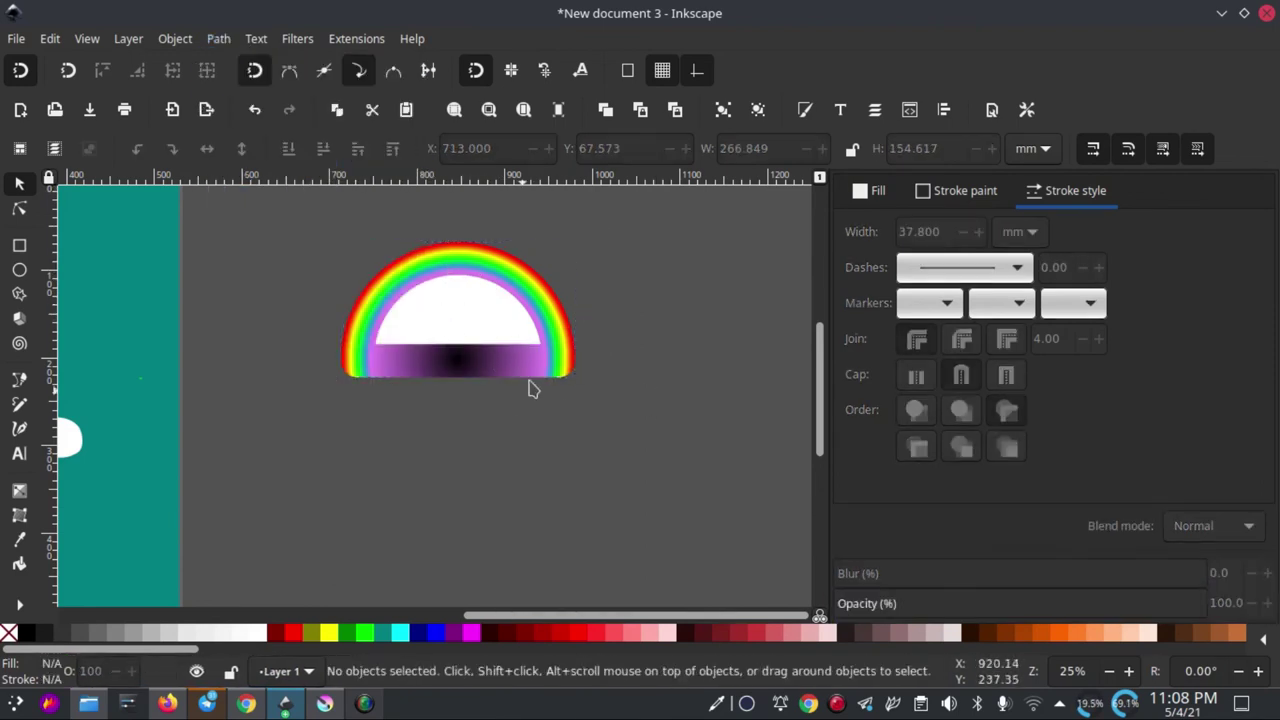
pyautogui.press('ctrl')
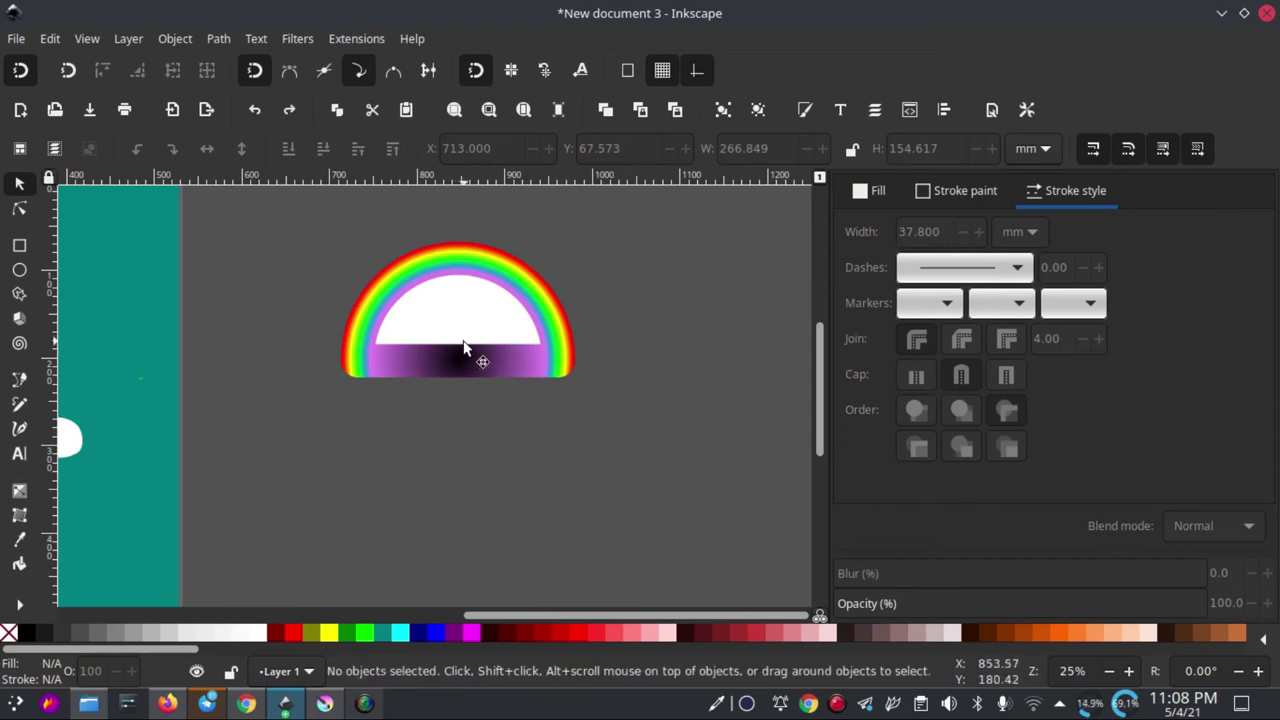
pyautogui.hotkey('ctrl', 'z')
pyautogui.click(527, 327)
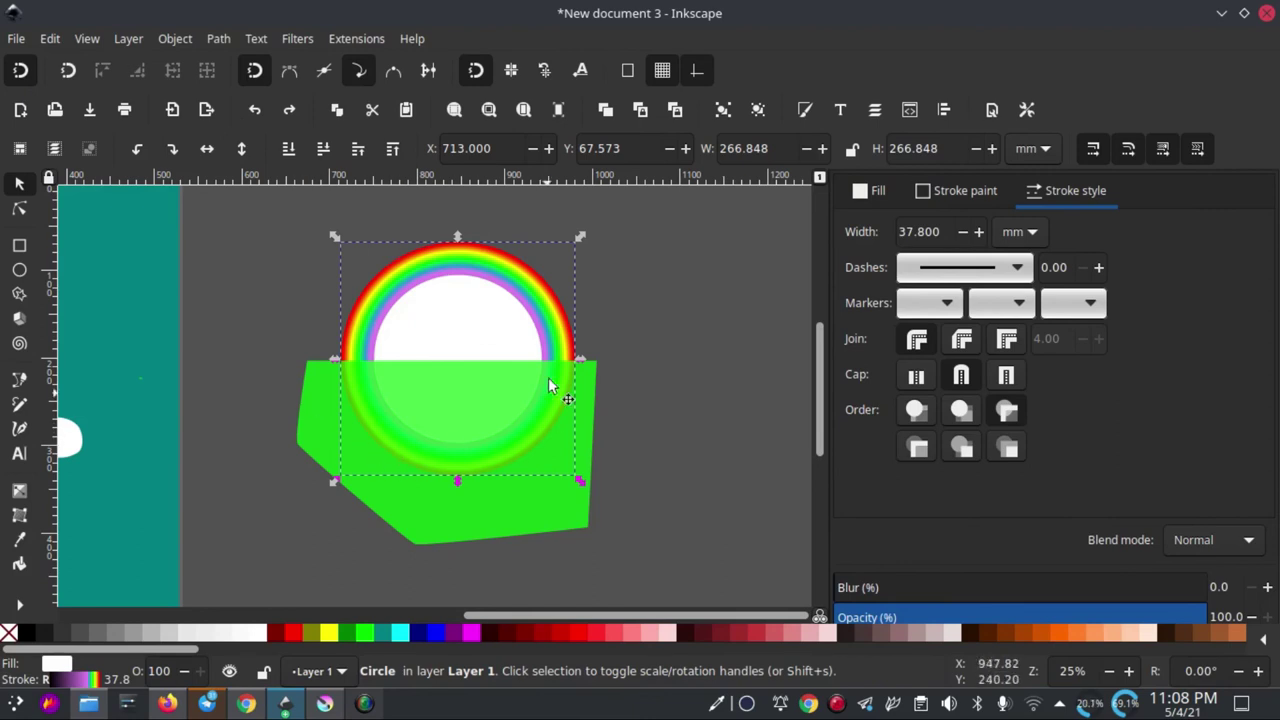
# Step: Convert the right ring with Stroke to Path, producing a group of 2 objects
pyautogui.click(219, 40)
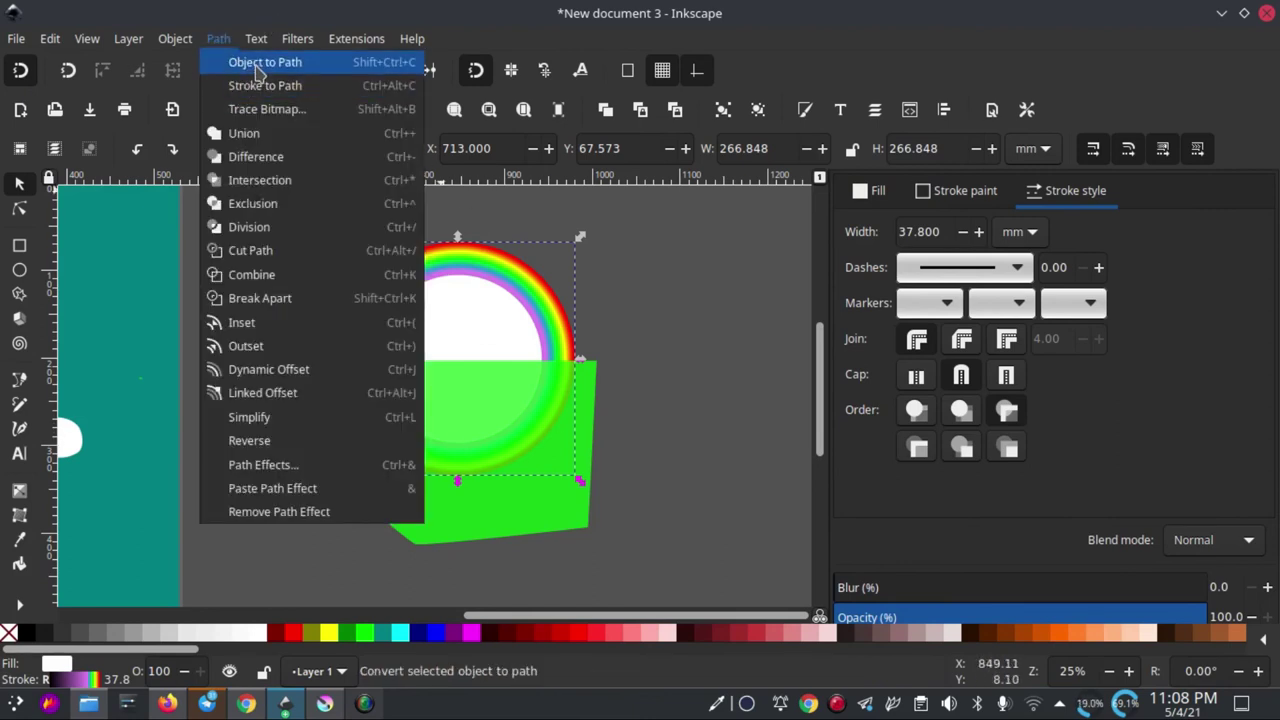
pyautogui.click(272, 88)
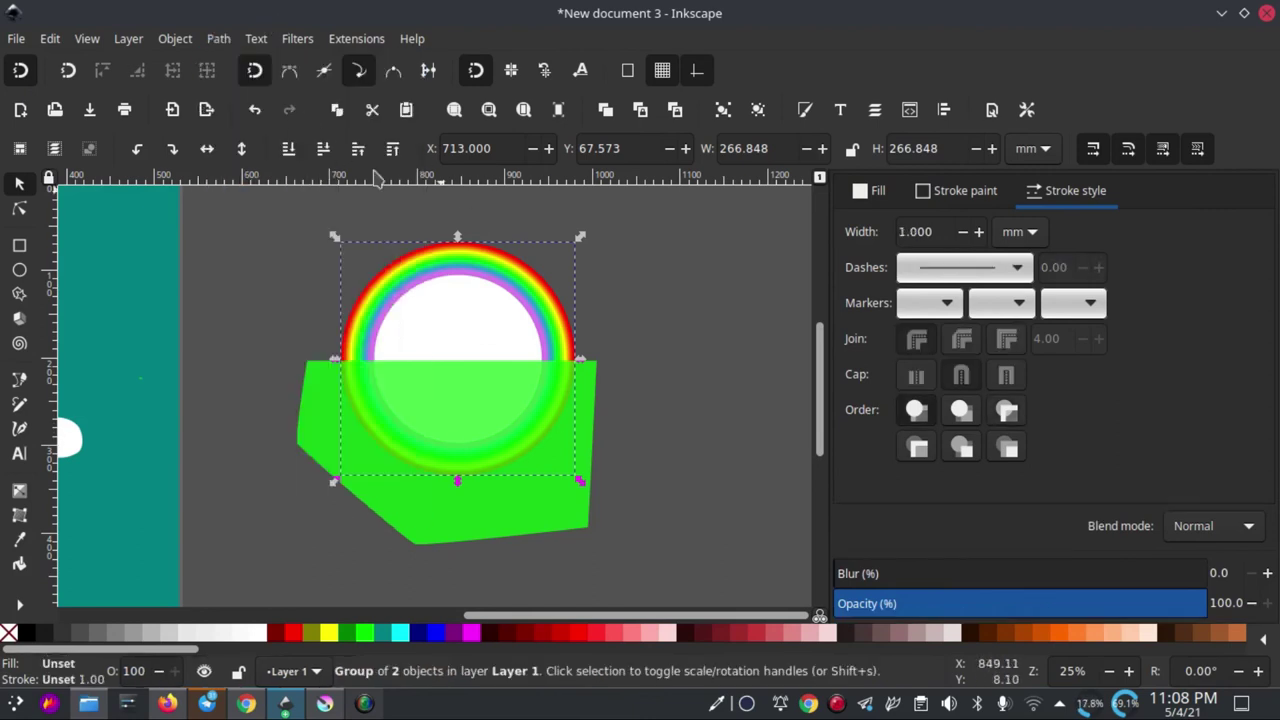
pyautogui.click(660, 336)
# Step: Select the green shape with the rainbow group and attempt Path > Difference
pyautogui.click(572, 370)
pyautogui.keyDown('shift'); pyautogui.click(508, 305); pyautogui.keyUp('shift')
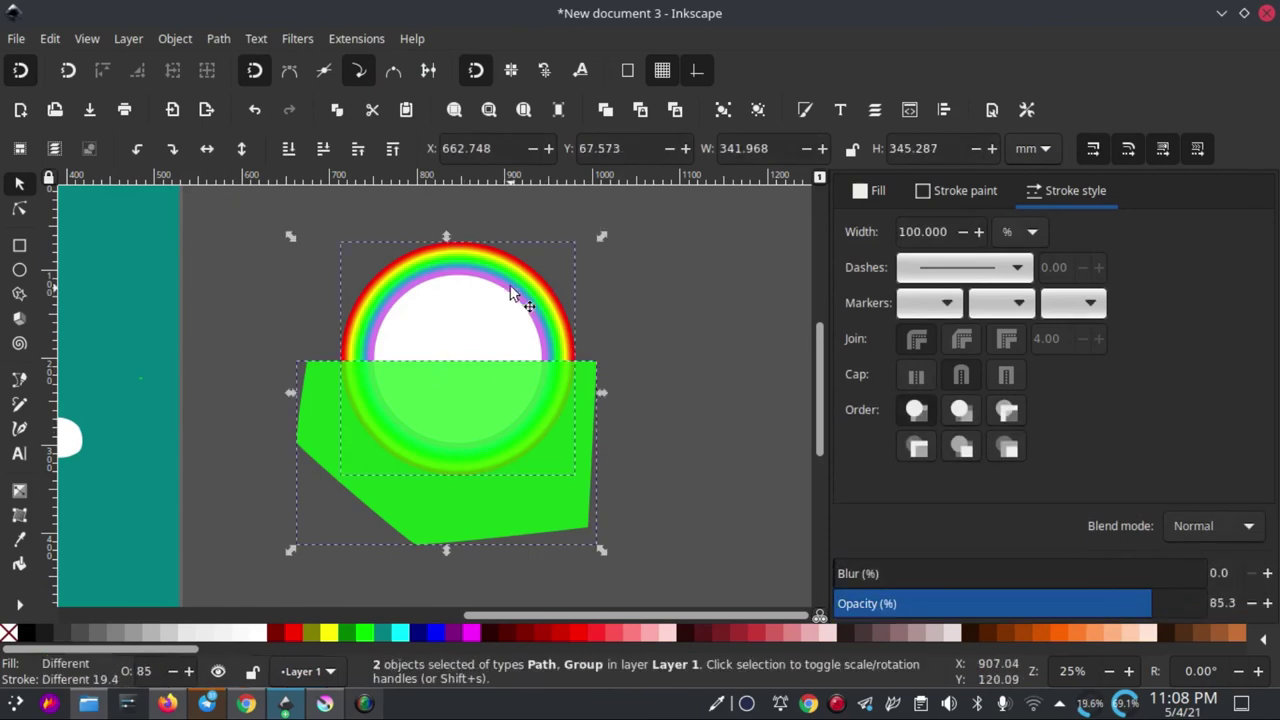
pyautogui.click(218, 38)
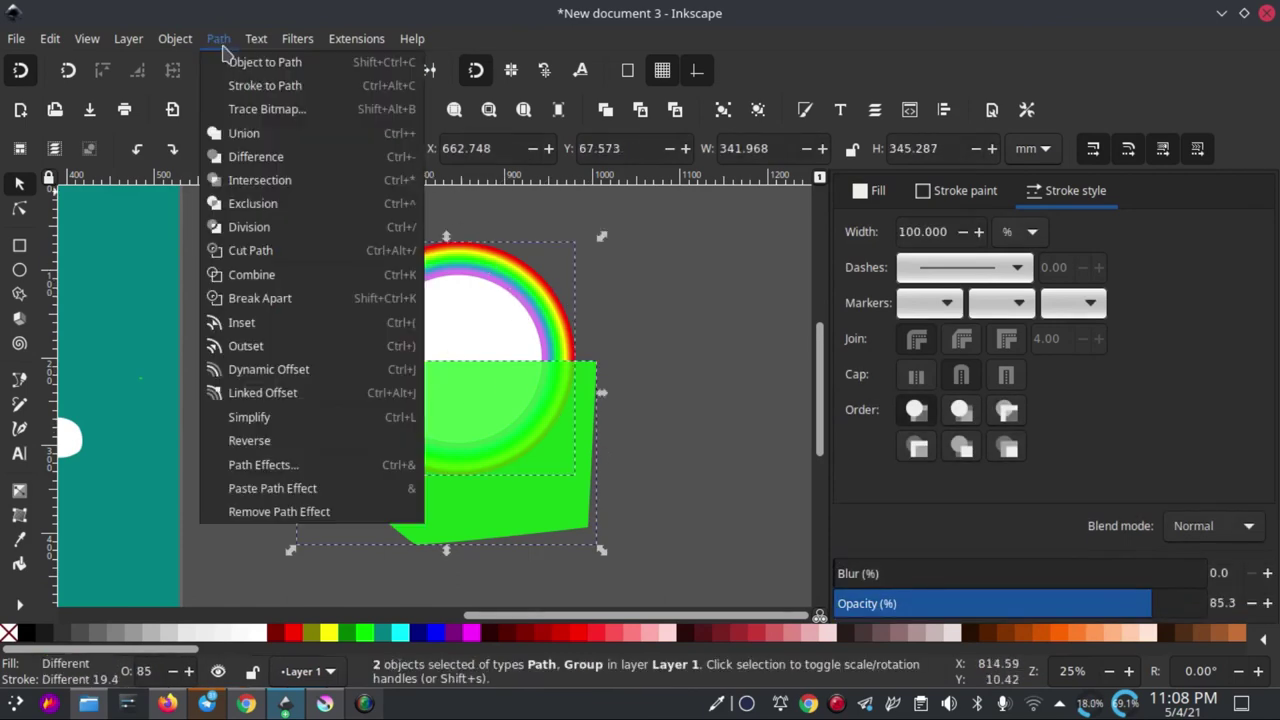
pyautogui.click(257, 117)
pyautogui.press('Escape')
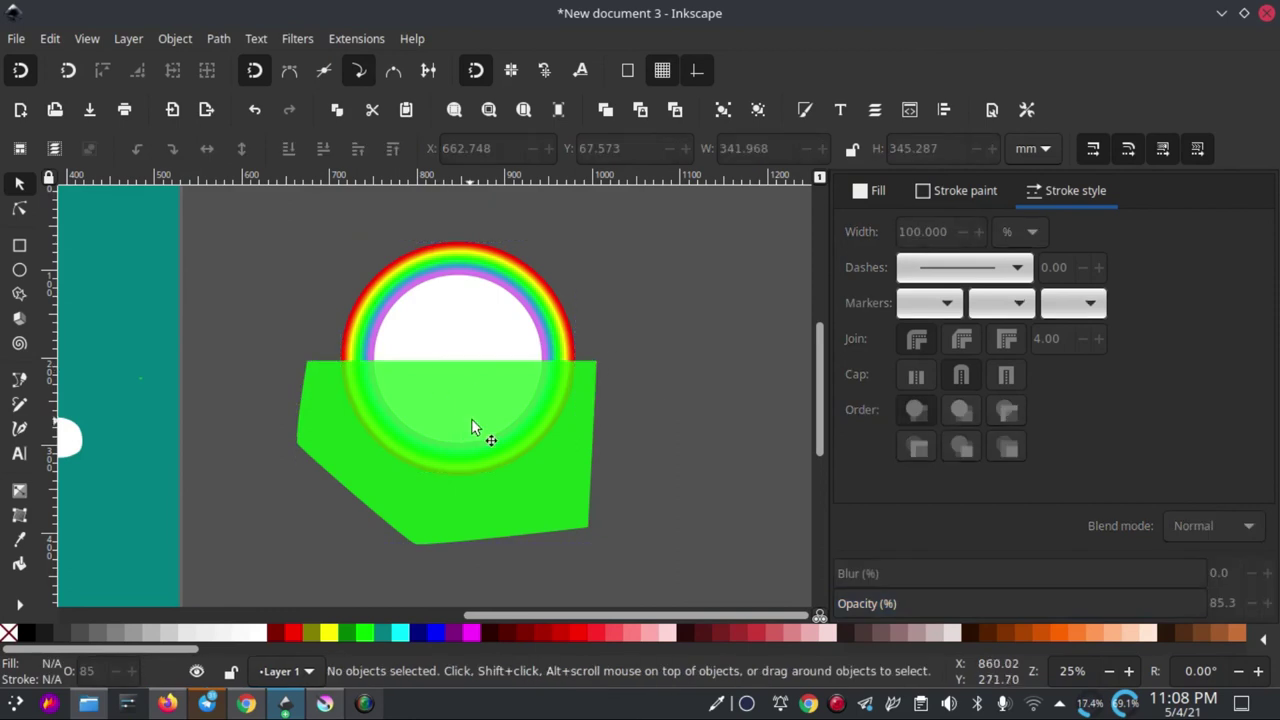
# Step: Reselect the rainbow group and close the Path menu without applying anything
pyautogui.click(504, 415)
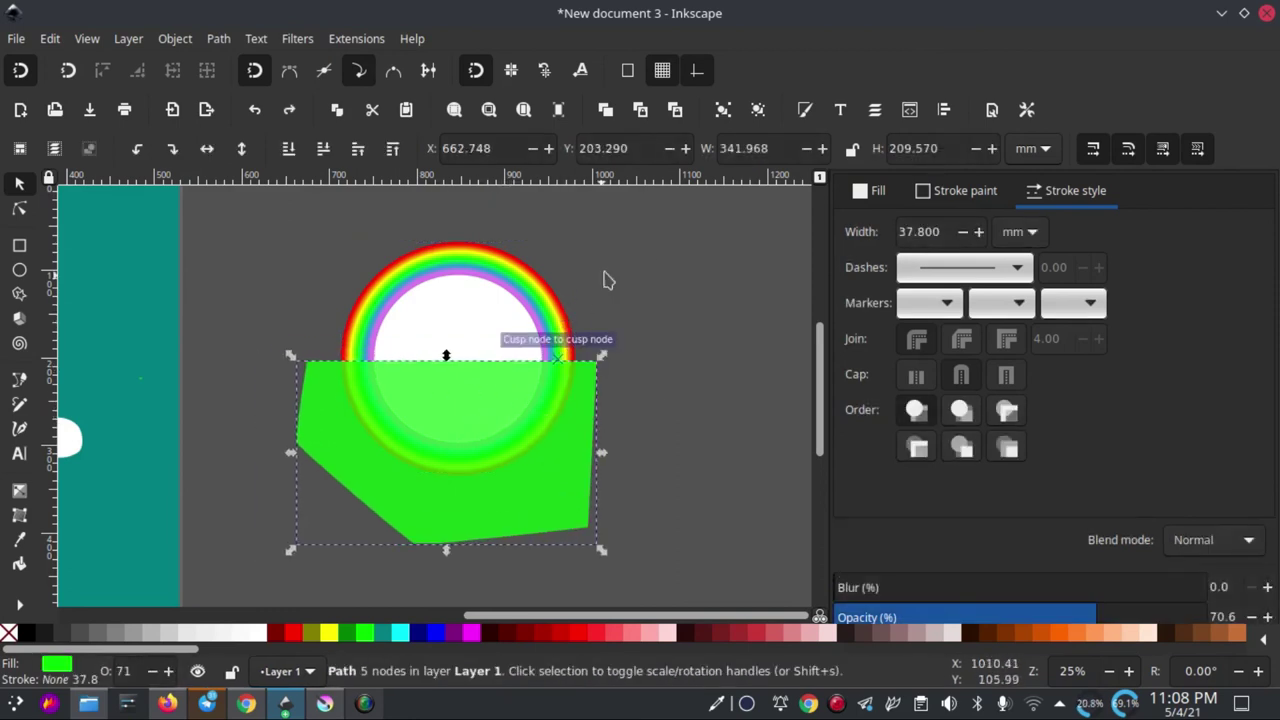
pyautogui.press('Escape')
pyautogui.click(486, 322)
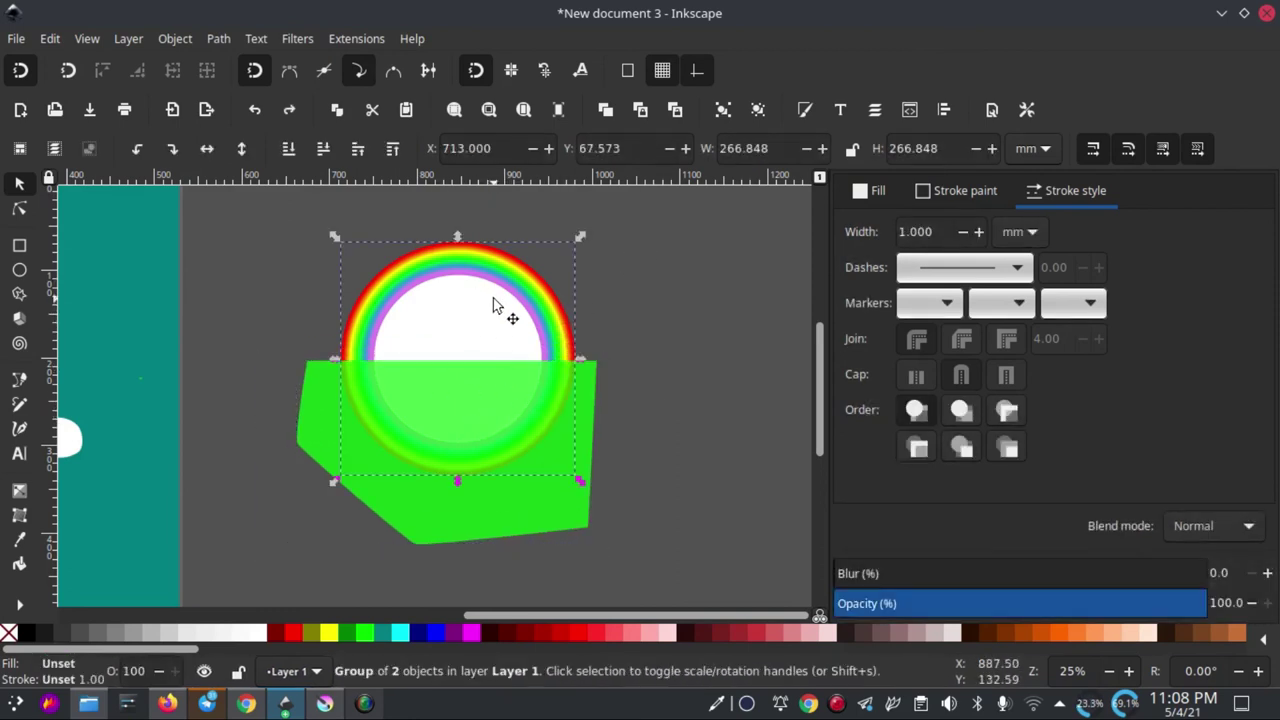
pyautogui.click(220, 40)
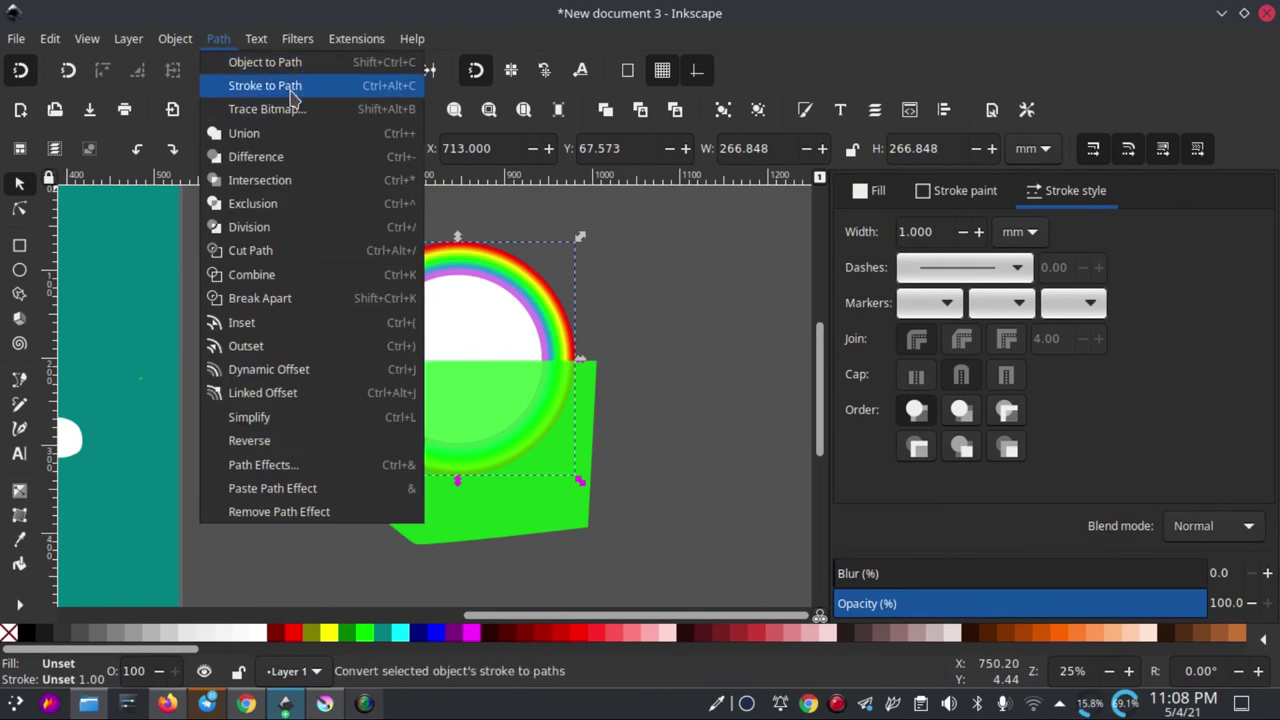
pyautogui.click(688, 291)
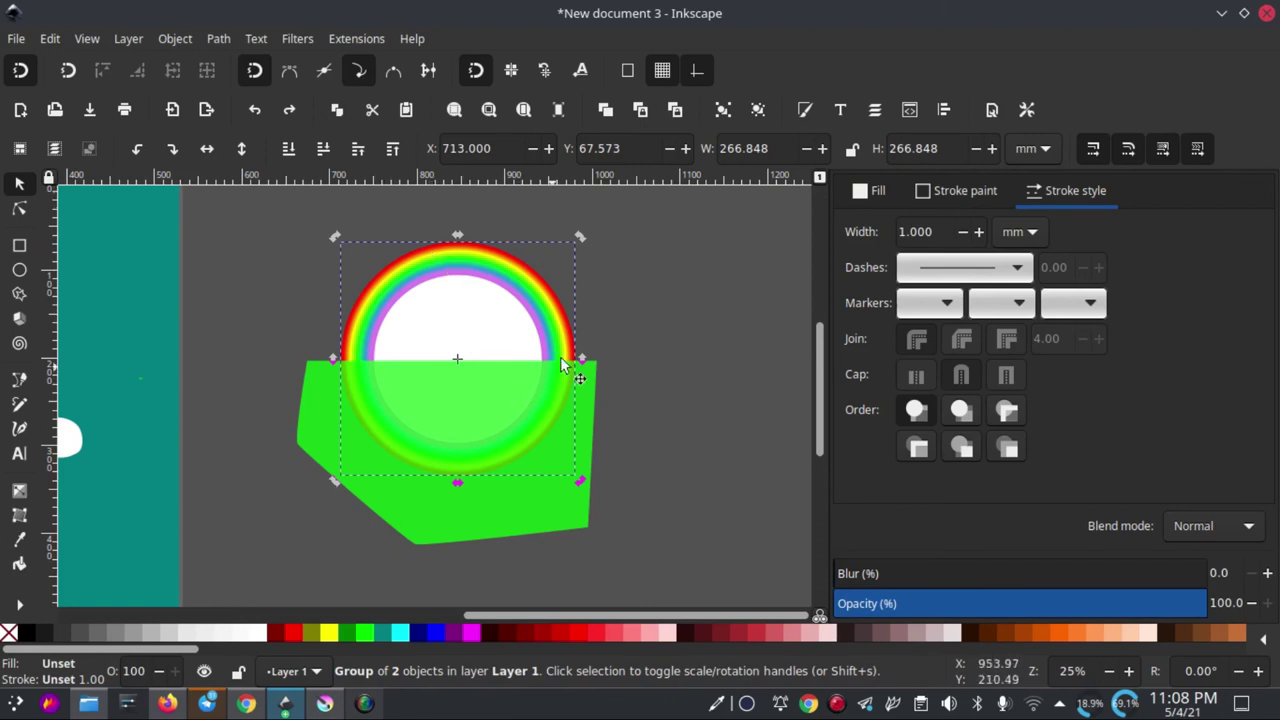
# Step: Ungroup the ring and move the white disc out of it to the upper right
pyautogui.click(760, 113)
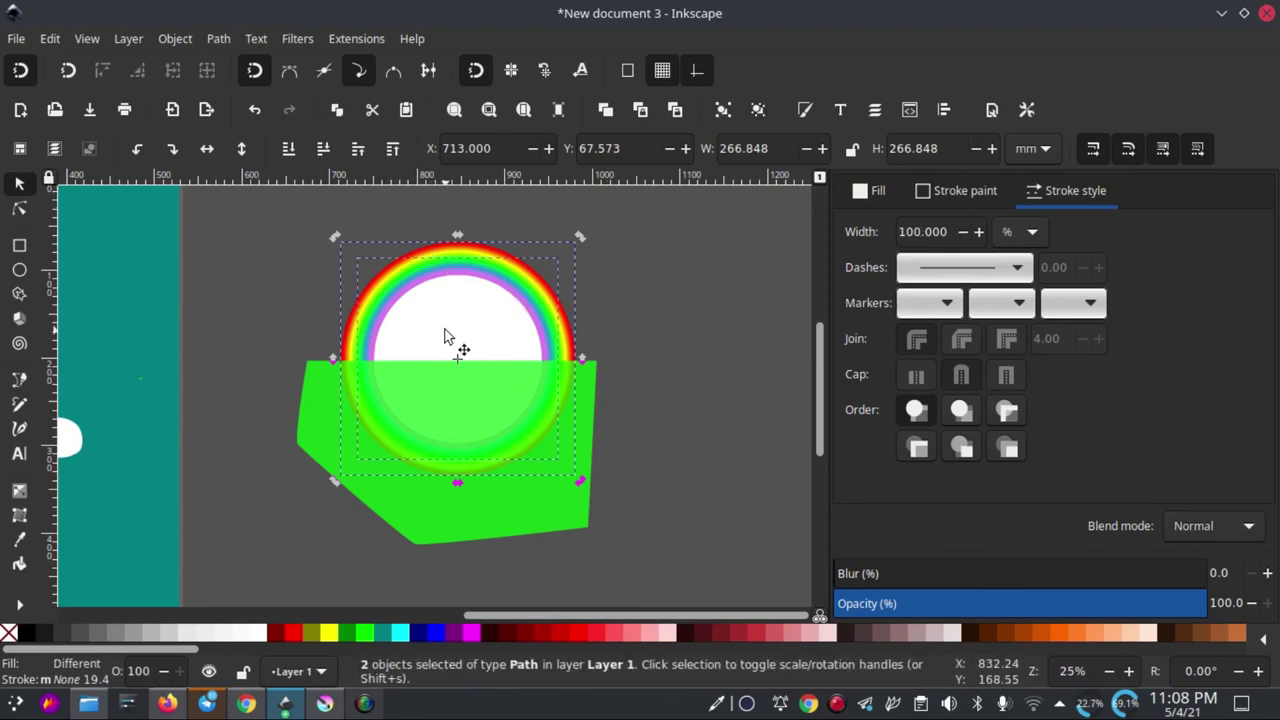
pyautogui.click(571, 286)
pyautogui.moveTo(450, 314)
pyautogui.mouseDown()
pyautogui.moveTo(668, 268)
pyautogui.moveTo(700, 294)
pyautogui.mouseUp()
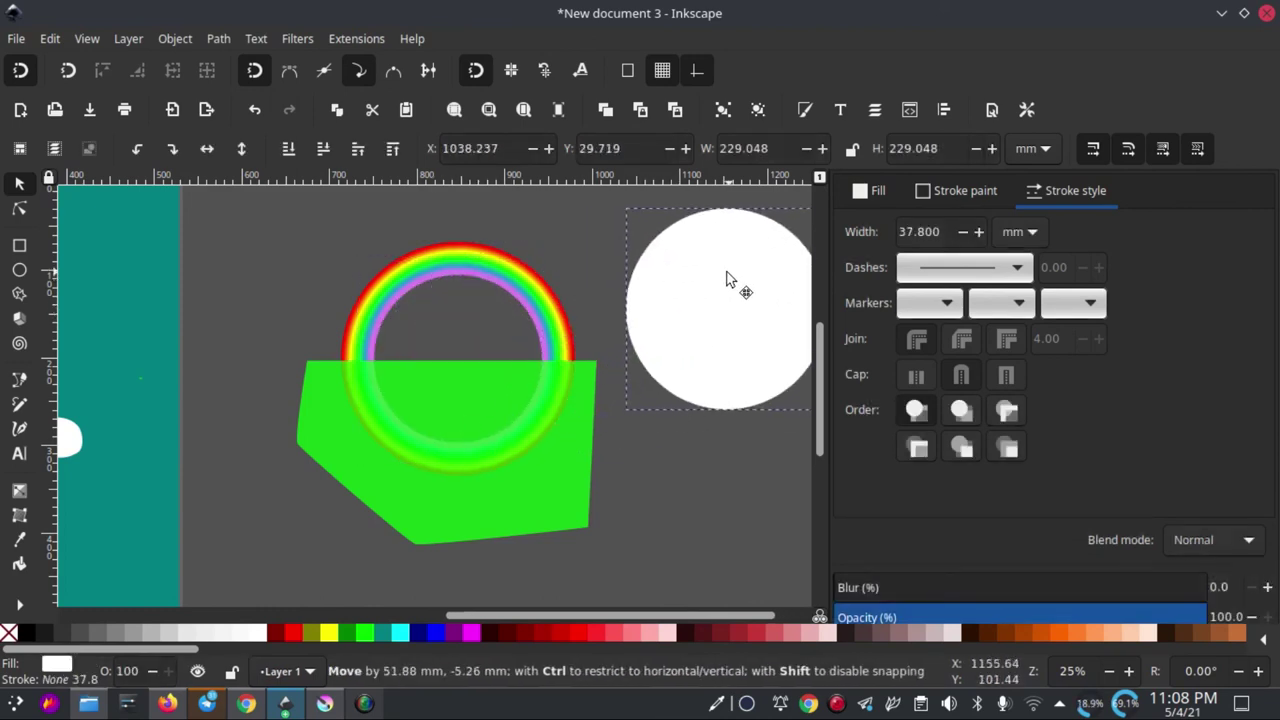
# Step: Subtract the green shape from the ring, leaving a 266.847 × 135.717 mm half-arch
pyautogui.click(586, 423)
pyautogui.keyDown('shift'); pyautogui.click(352, 290); pyautogui.keyUp('shift')
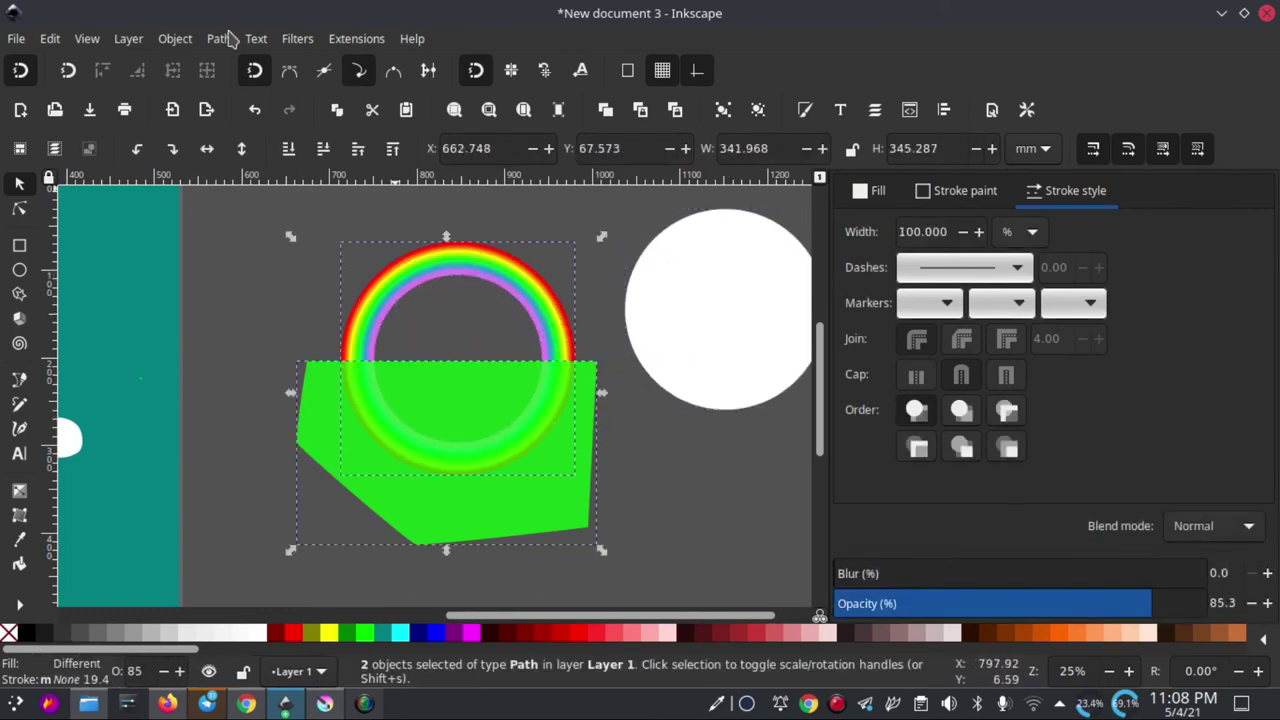
pyautogui.click(226, 38)
pyautogui.click(262, 158)
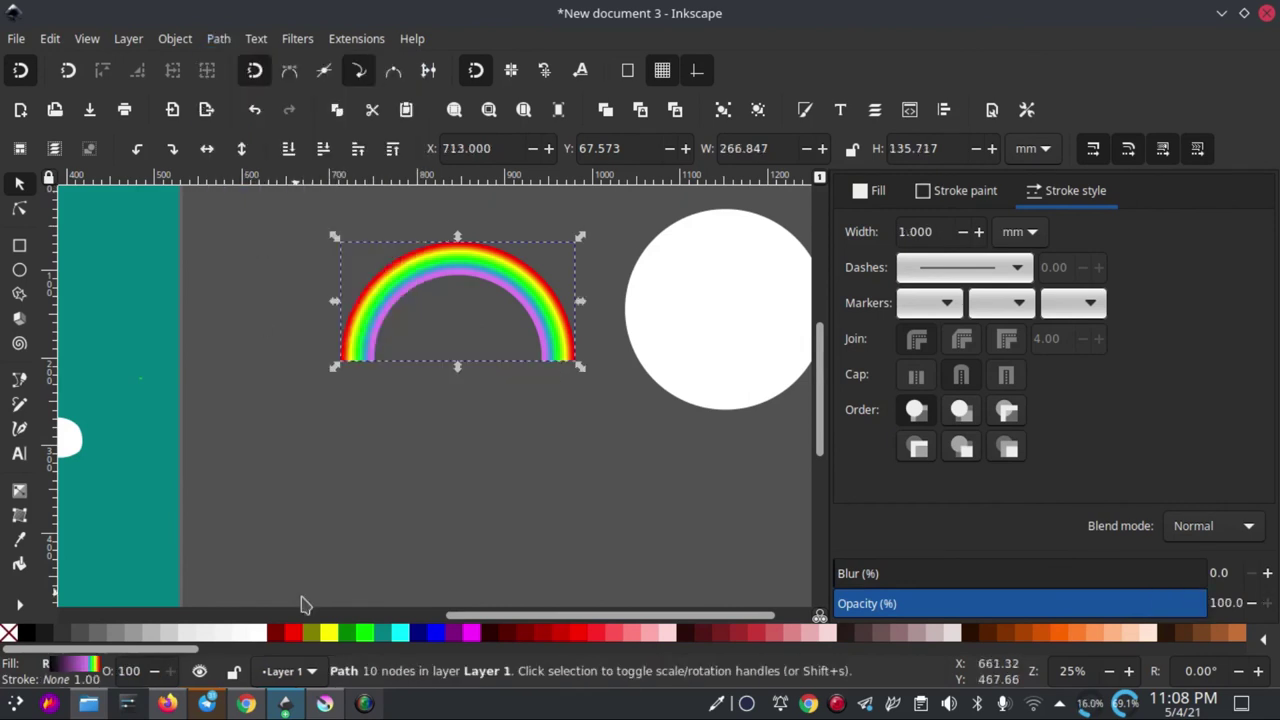
pyautogui.click(697, 349)
pyautogui.scroll(-2, 594, 354)
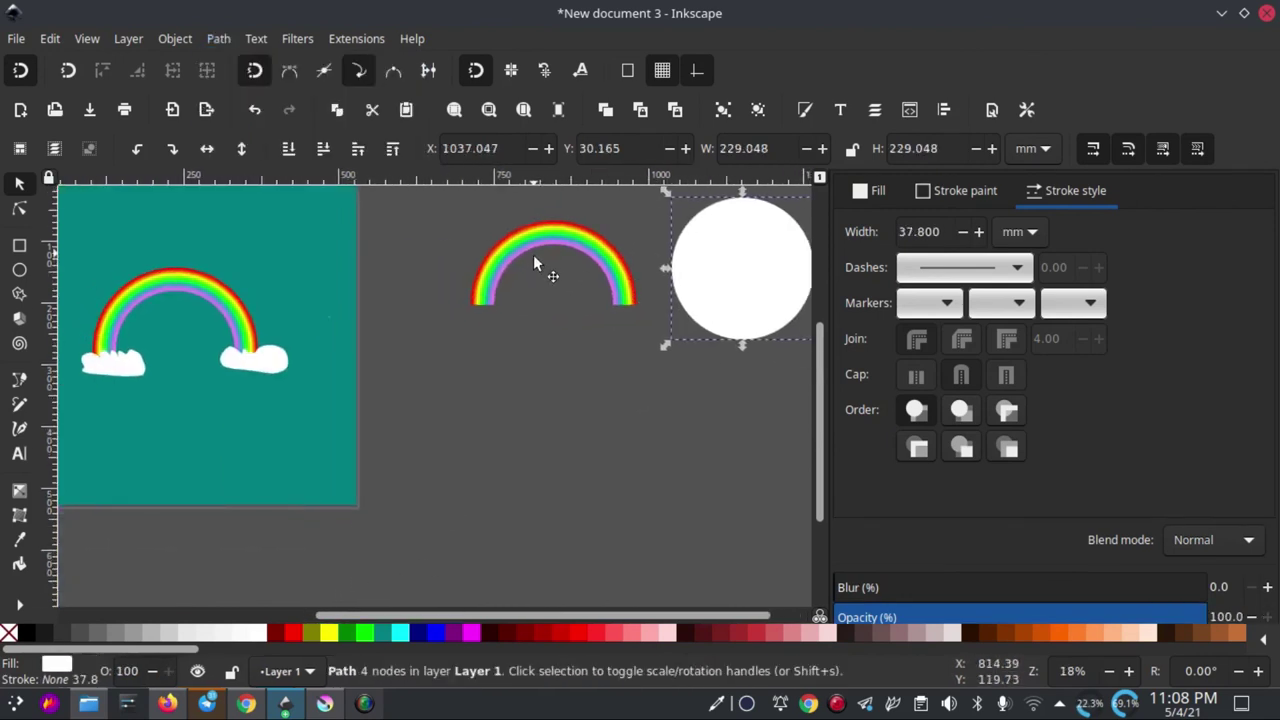
# Step: Move the cut rainbow arc to X 588.841, Y 167.900, just right of the teal page
pyautogui.moveTo(533, 262); pyautogui.dragTo(458, 325)
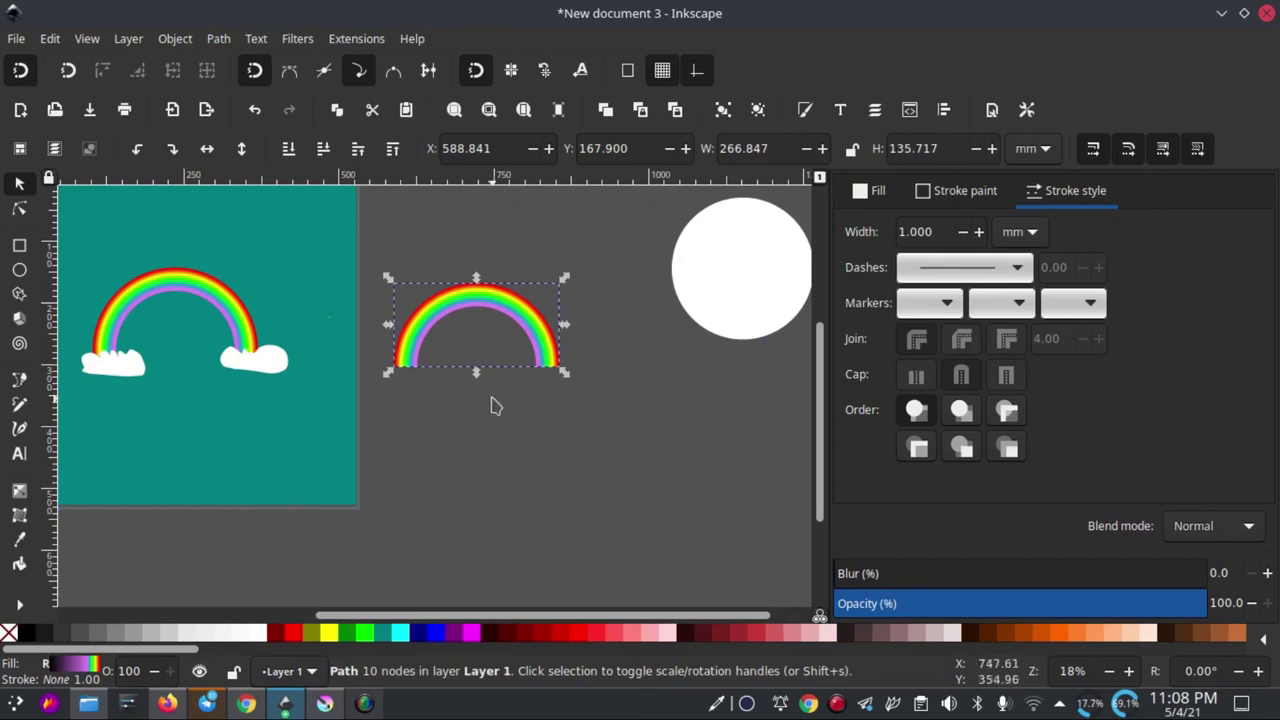
pyautogui.scroll(-1, 500, 340)
pyautogui.hscroll(-1, 500, 340)
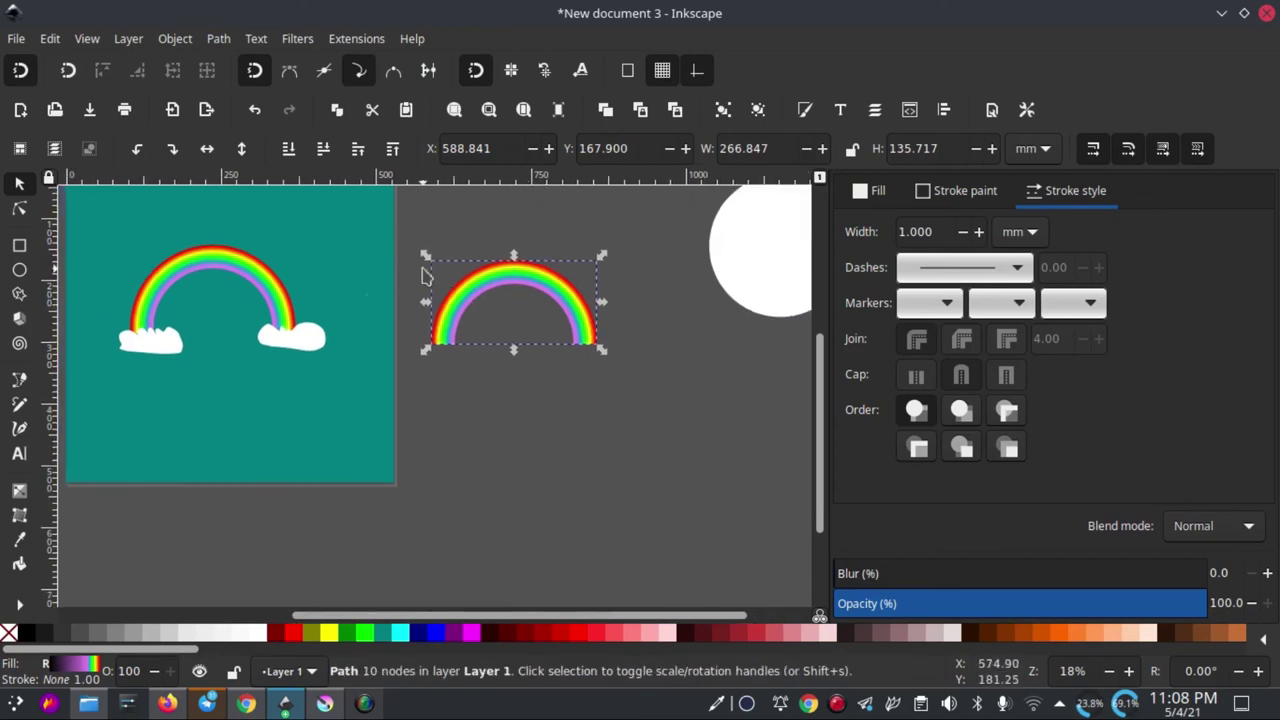
pyautogui.hscroll(-1, 424, 276)
pyautogui.scroll(1, 500, 330)
pyautogui.hscroll(1, 437, 356)
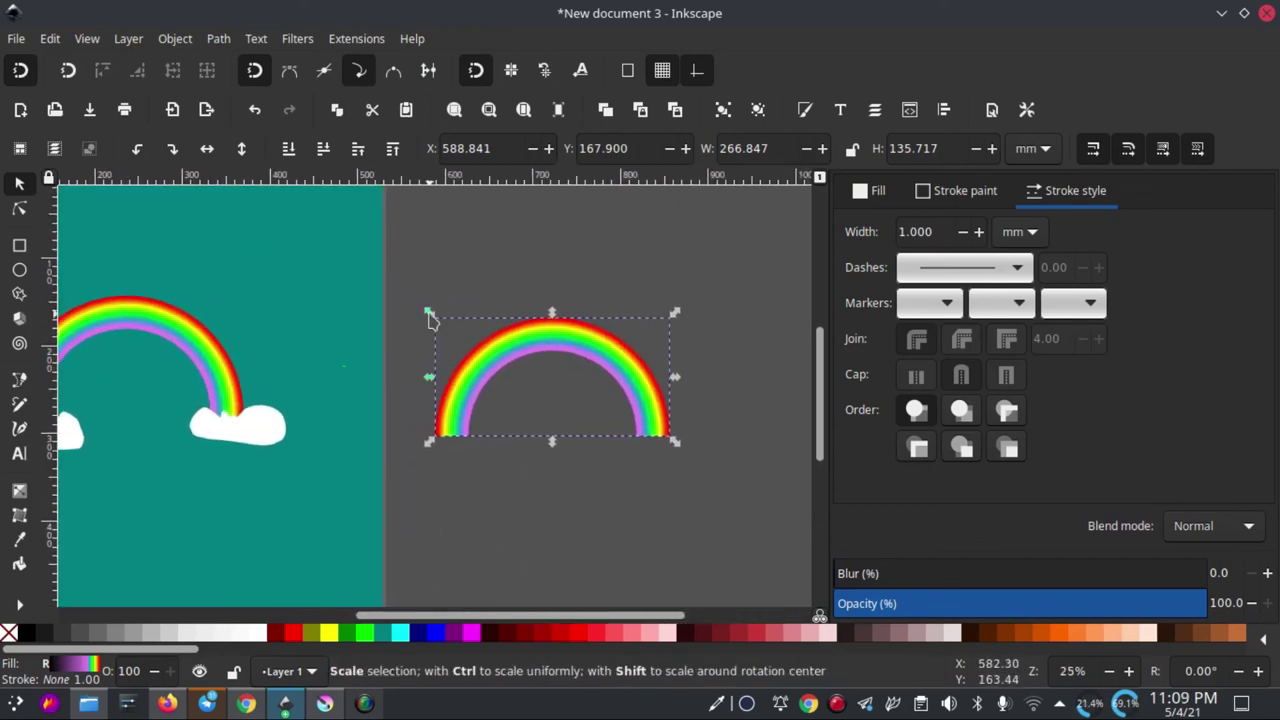